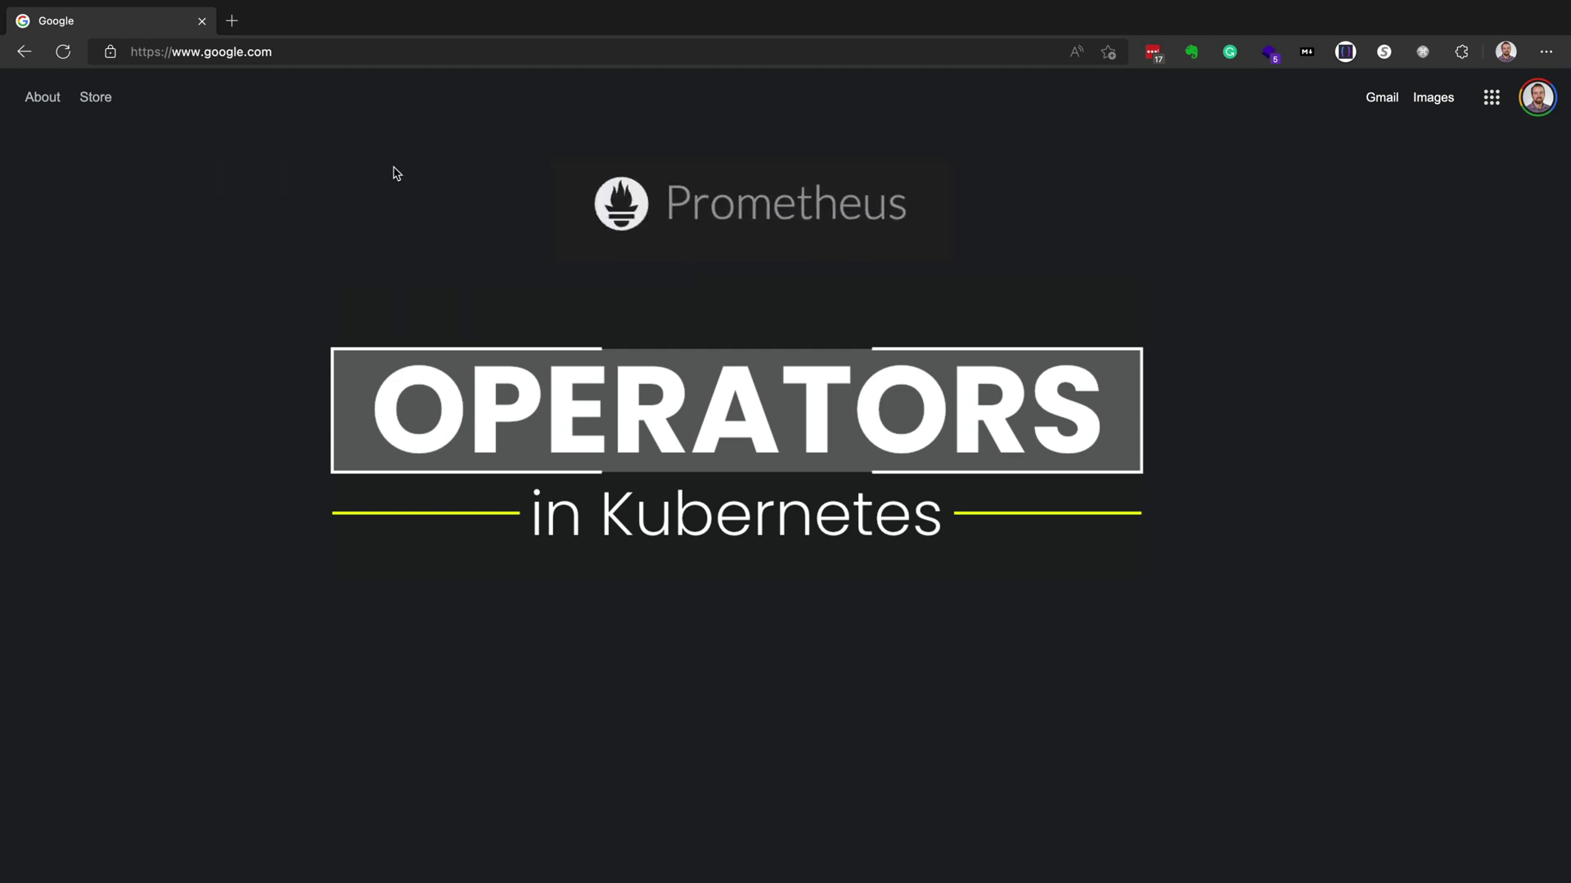
- Go to killercoda.com and load its Areas page listing Playgrounds, Examples, CKS, CKA and Kubernetes
click(303, 51)
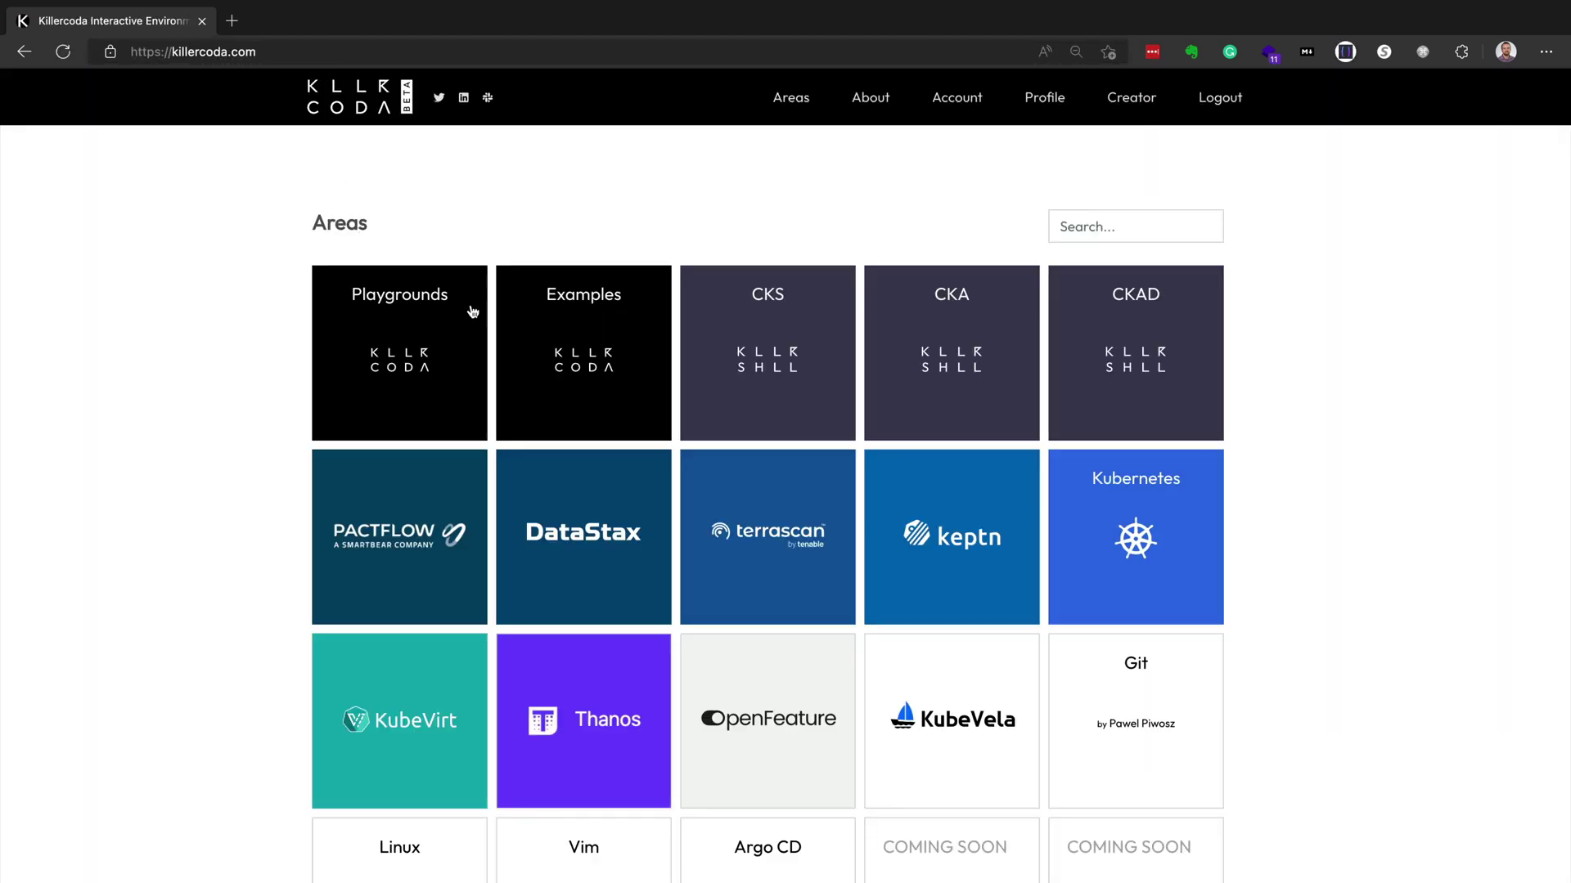
- Start the Kubernetes 1.25 playground, enlarging the page zoom and the terminal font size
click(451, 373)
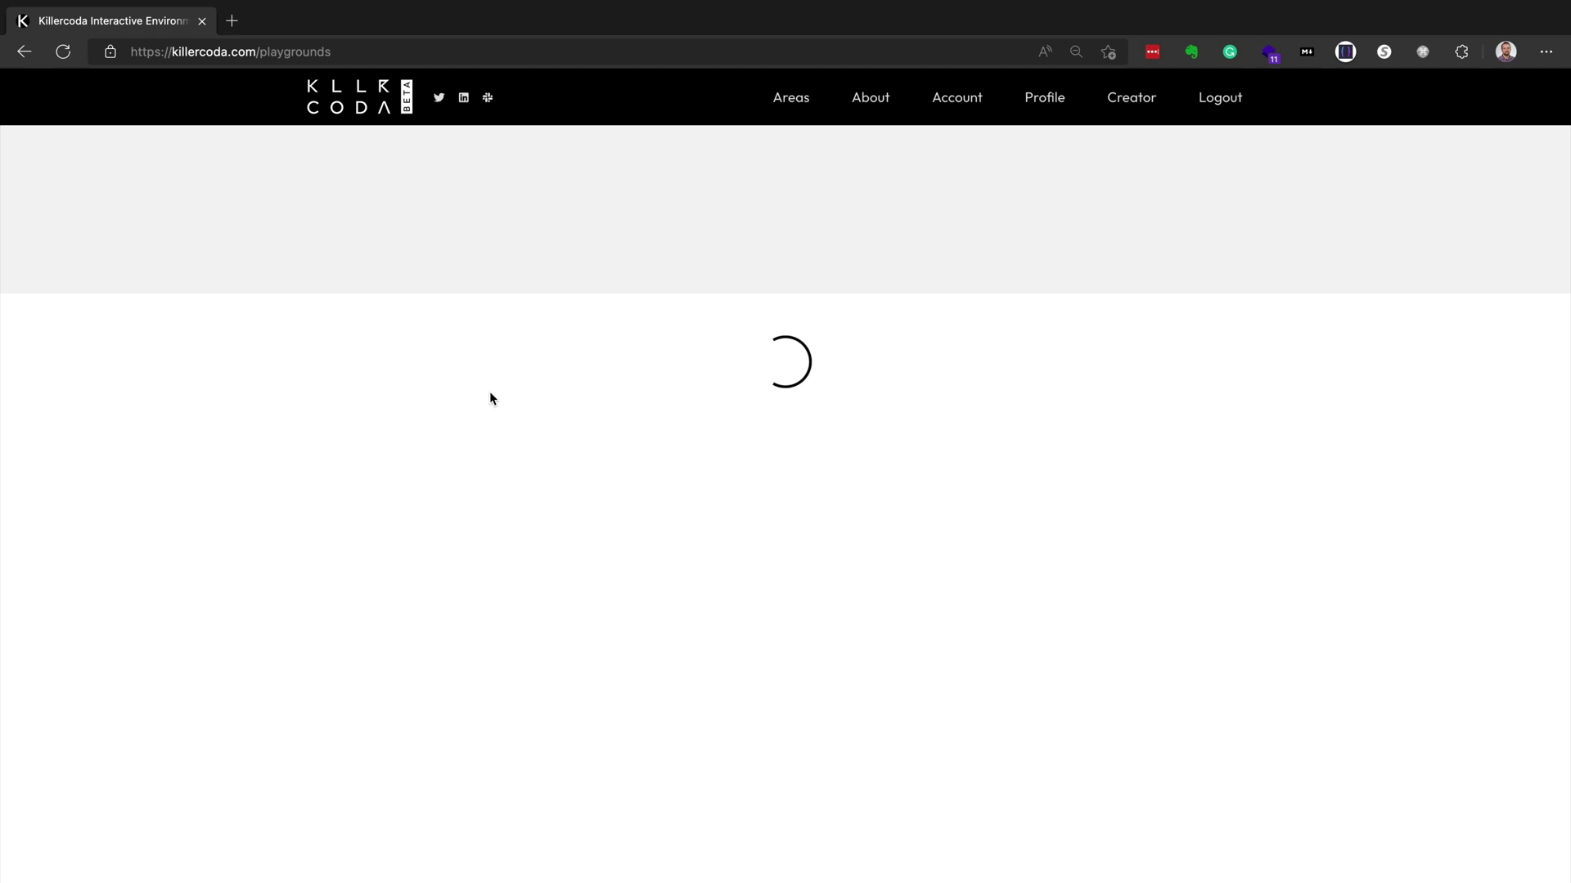
key(ctrl+plus)
scroll(508, 505, down, 1)
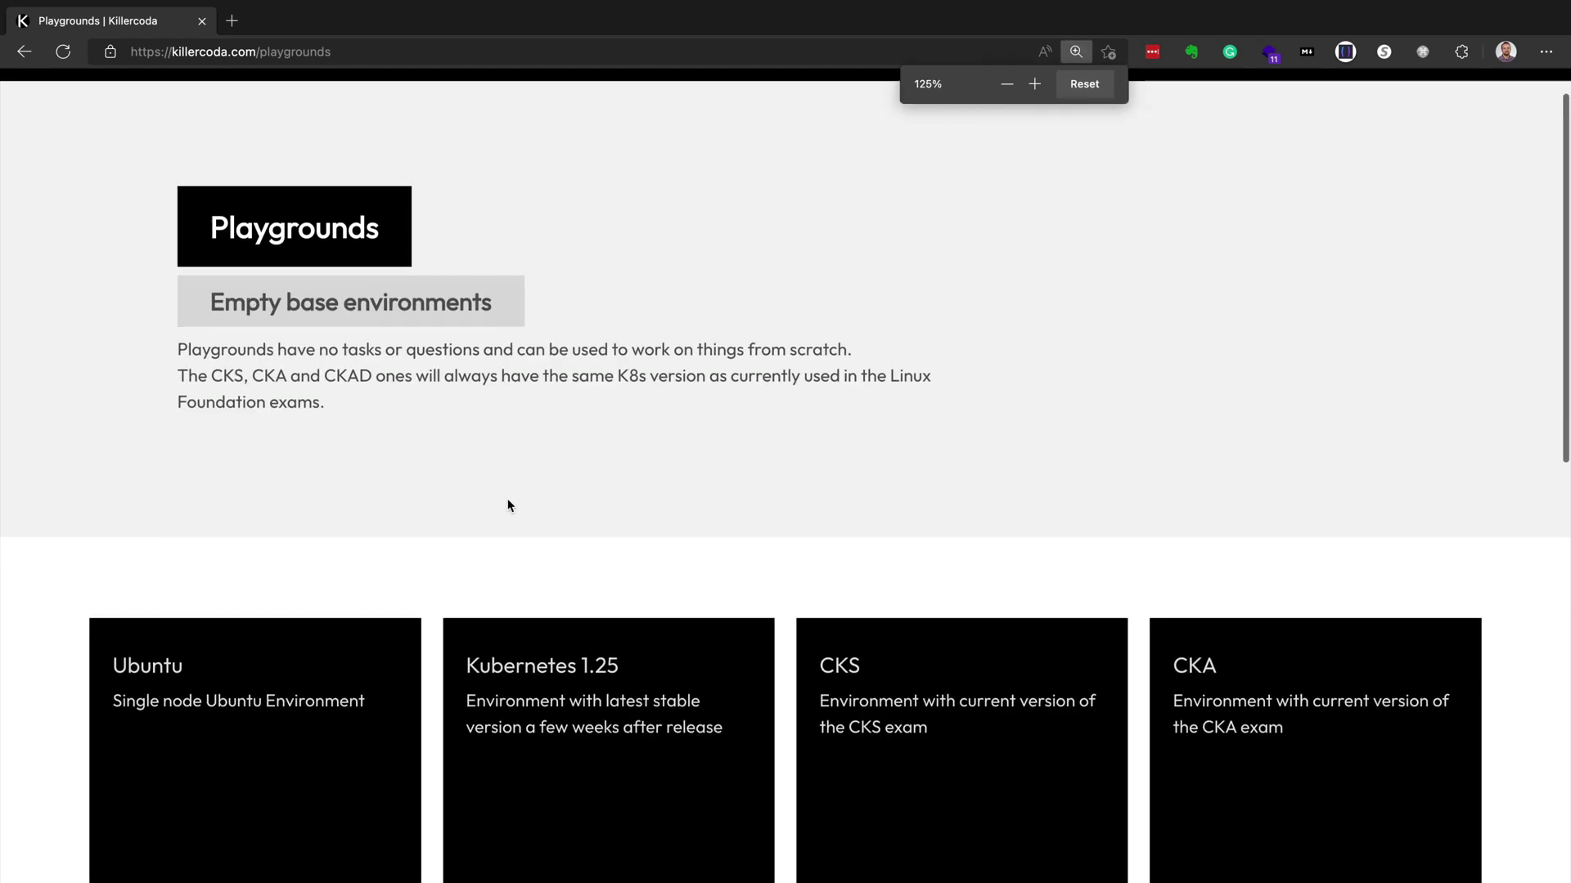
click(605, 556)
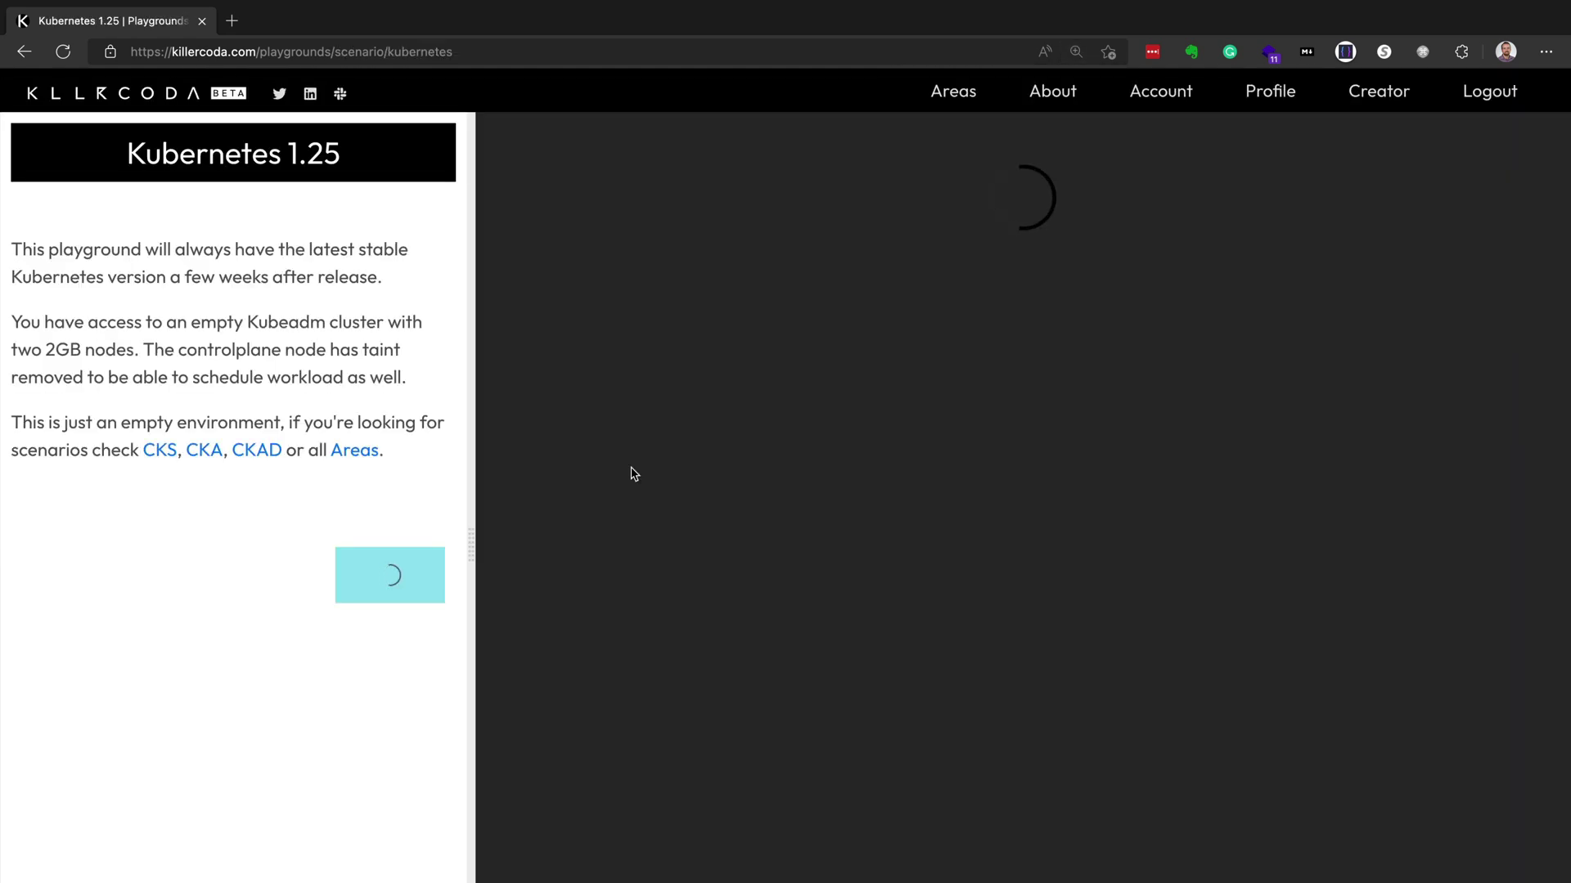
click(400, 586)
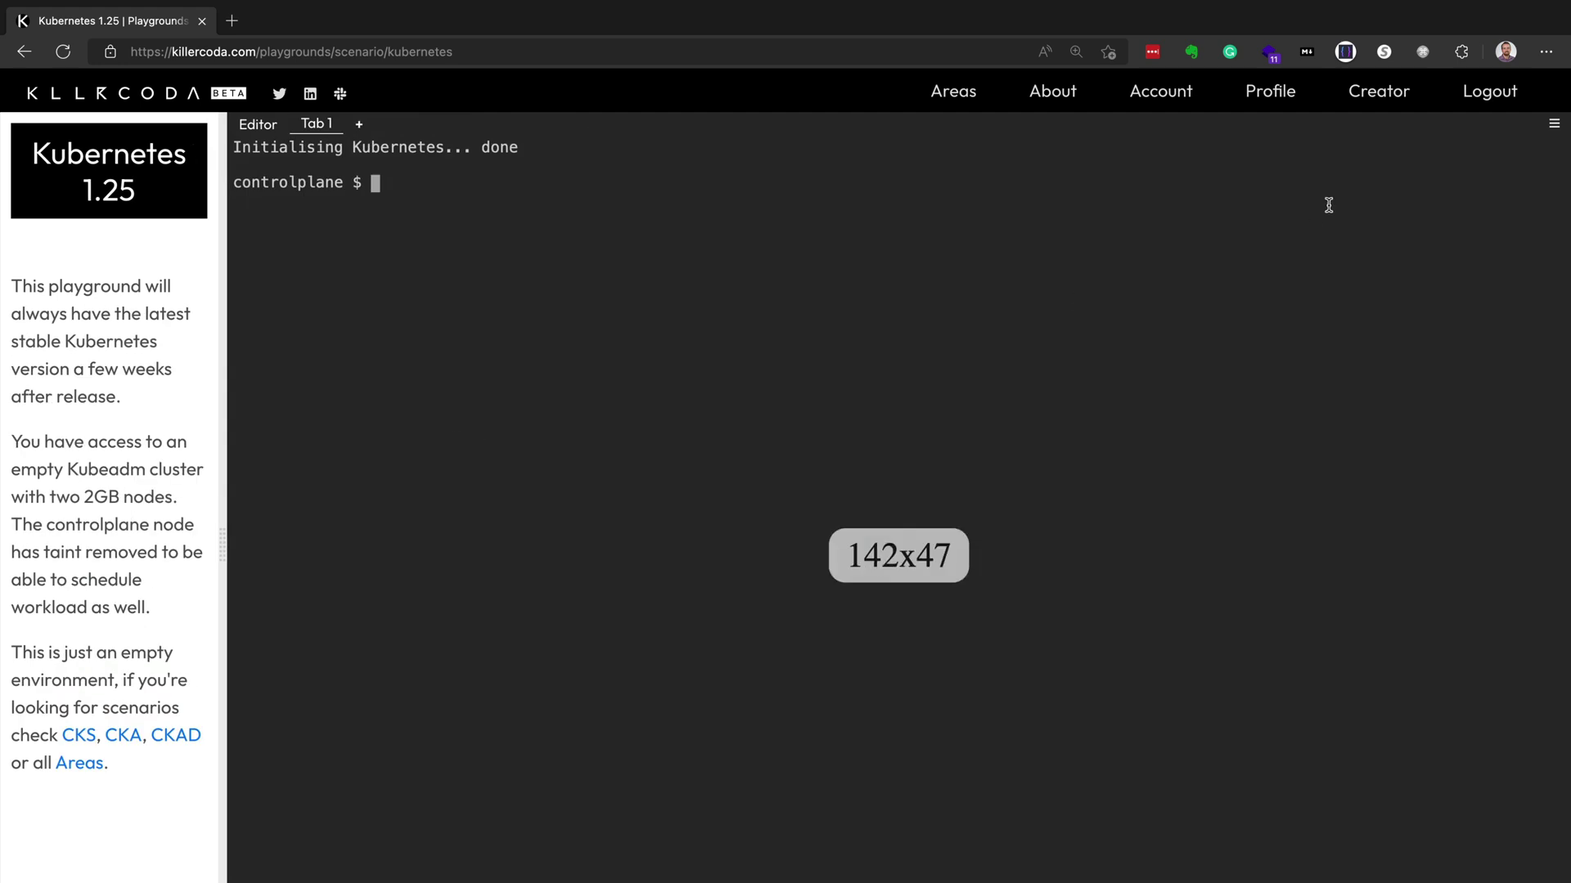
click(1553, 124)
click(1523, 270)
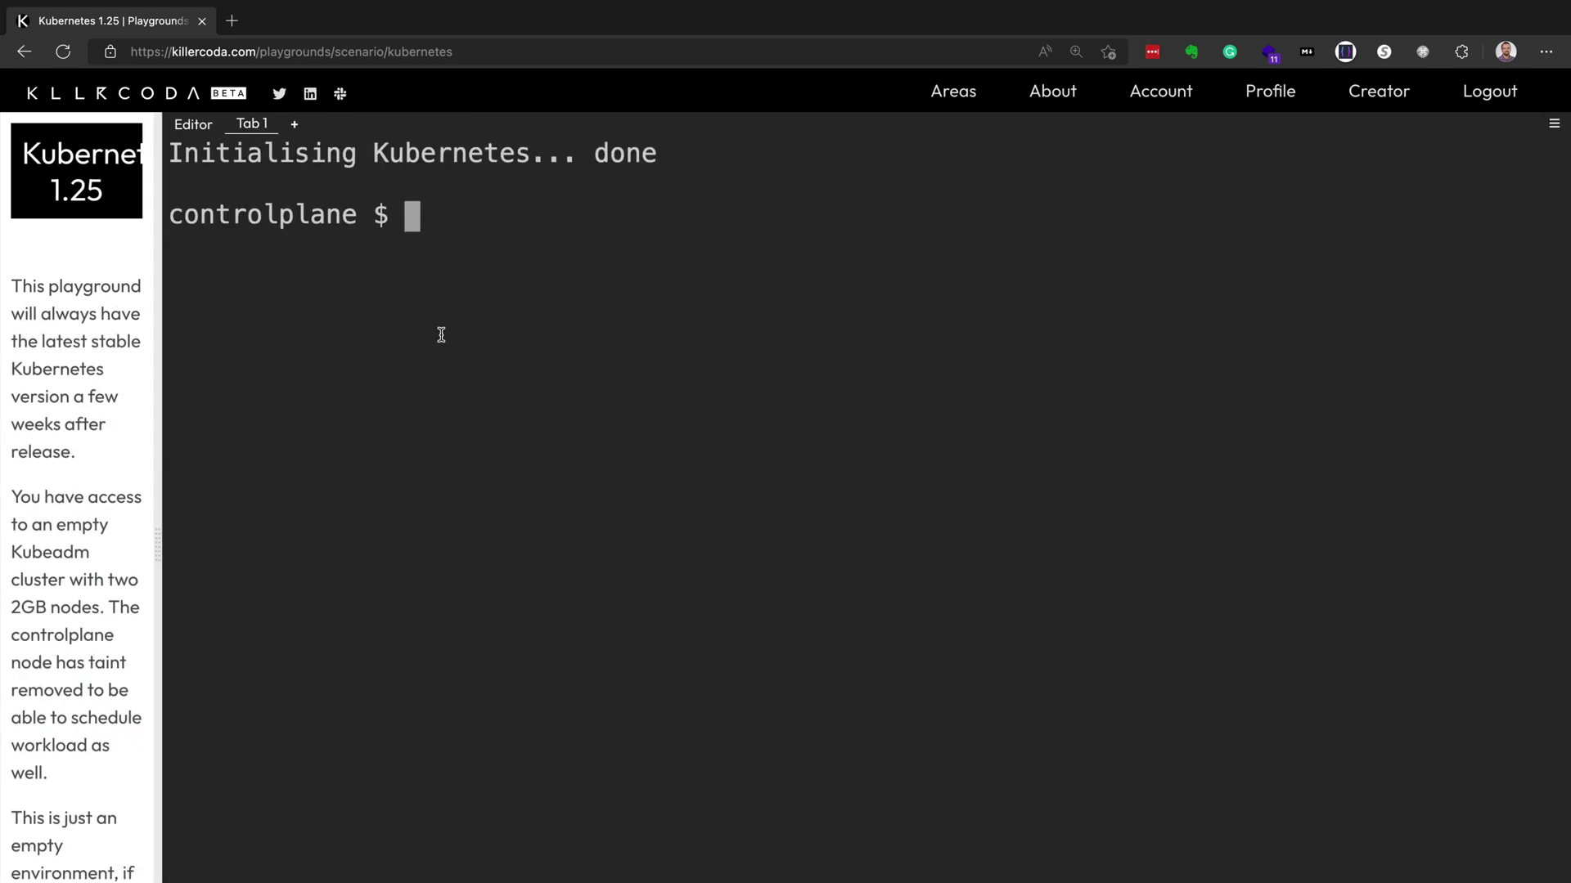
- Add the bitnami Helm chart repository under a comment, then run helm repo update
text(# add bitnami repo for access to prometheus helm charts)
key(Return)
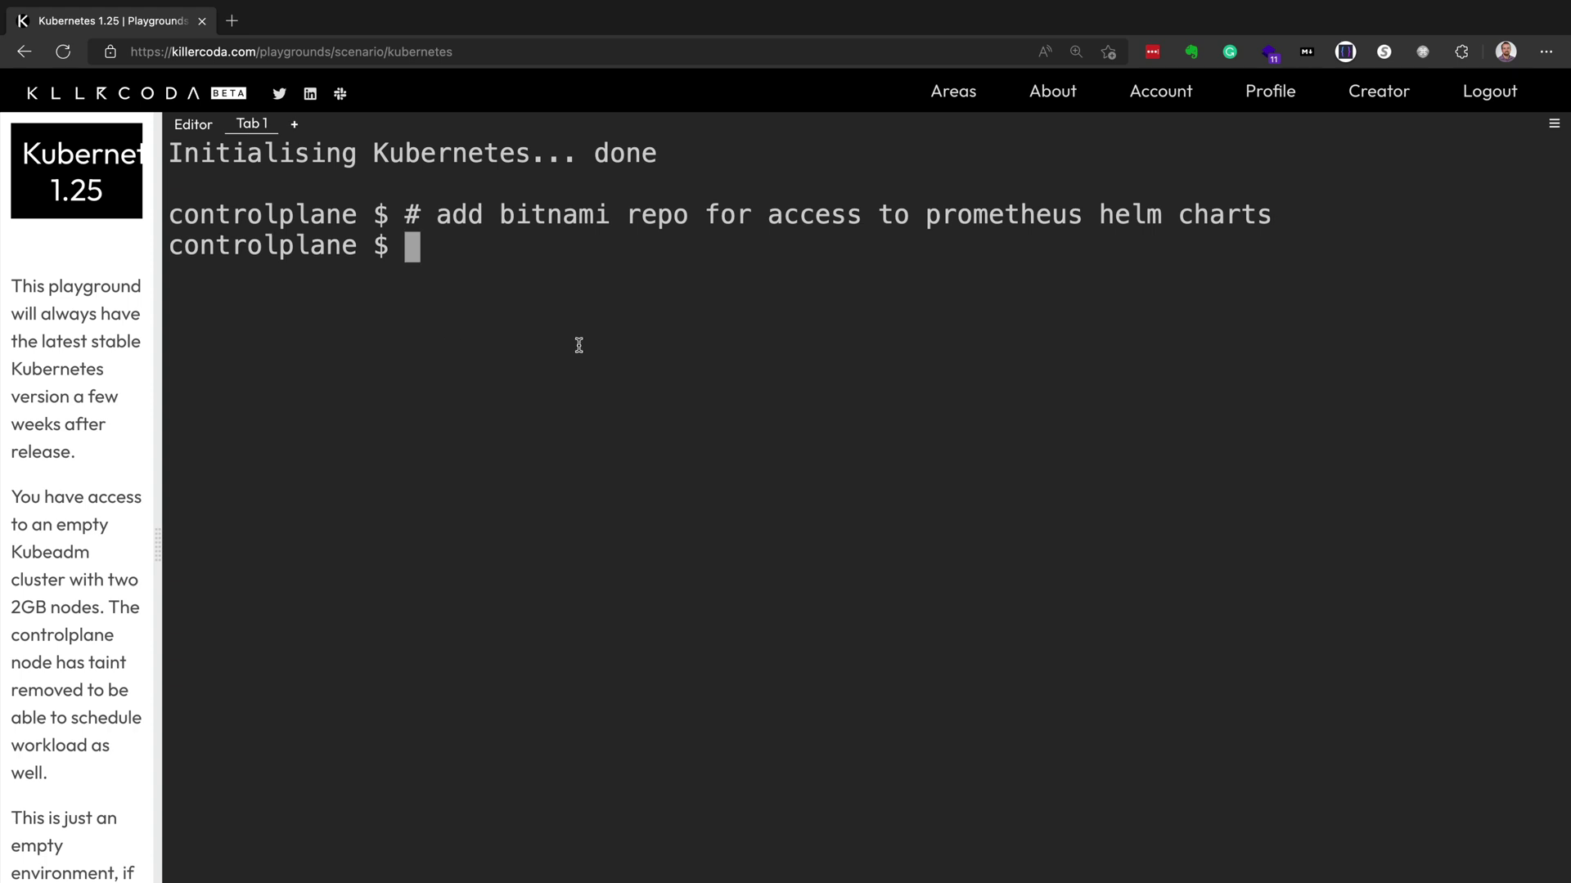
text(helm repo add bitnami https://charts.bitnami.com/bitnami)
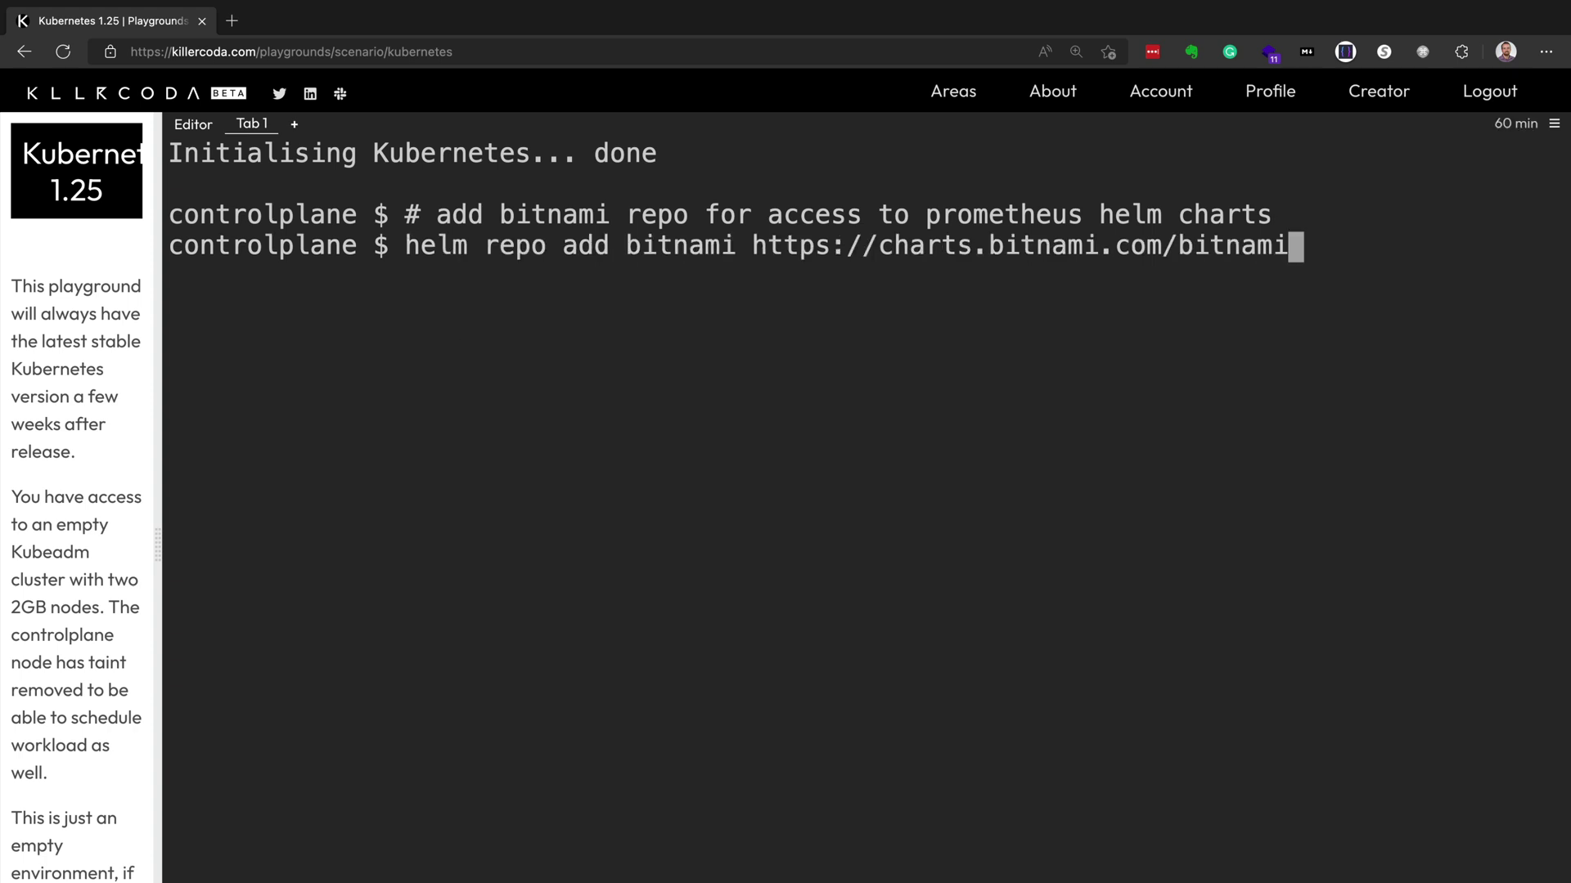
key(Return)
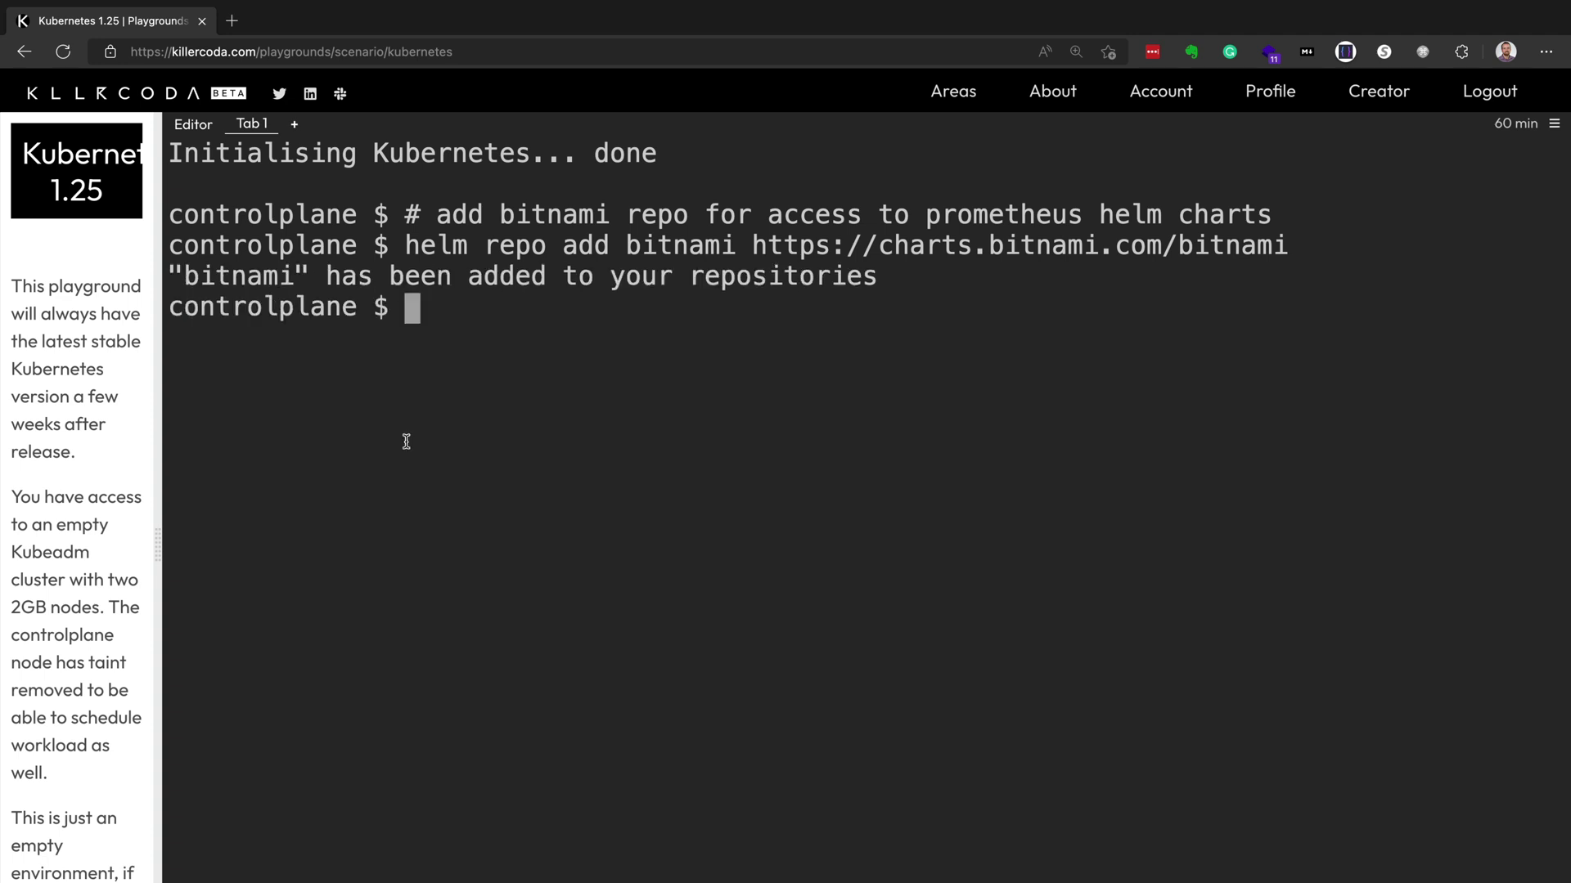
text(helm repo update)
key(Return)
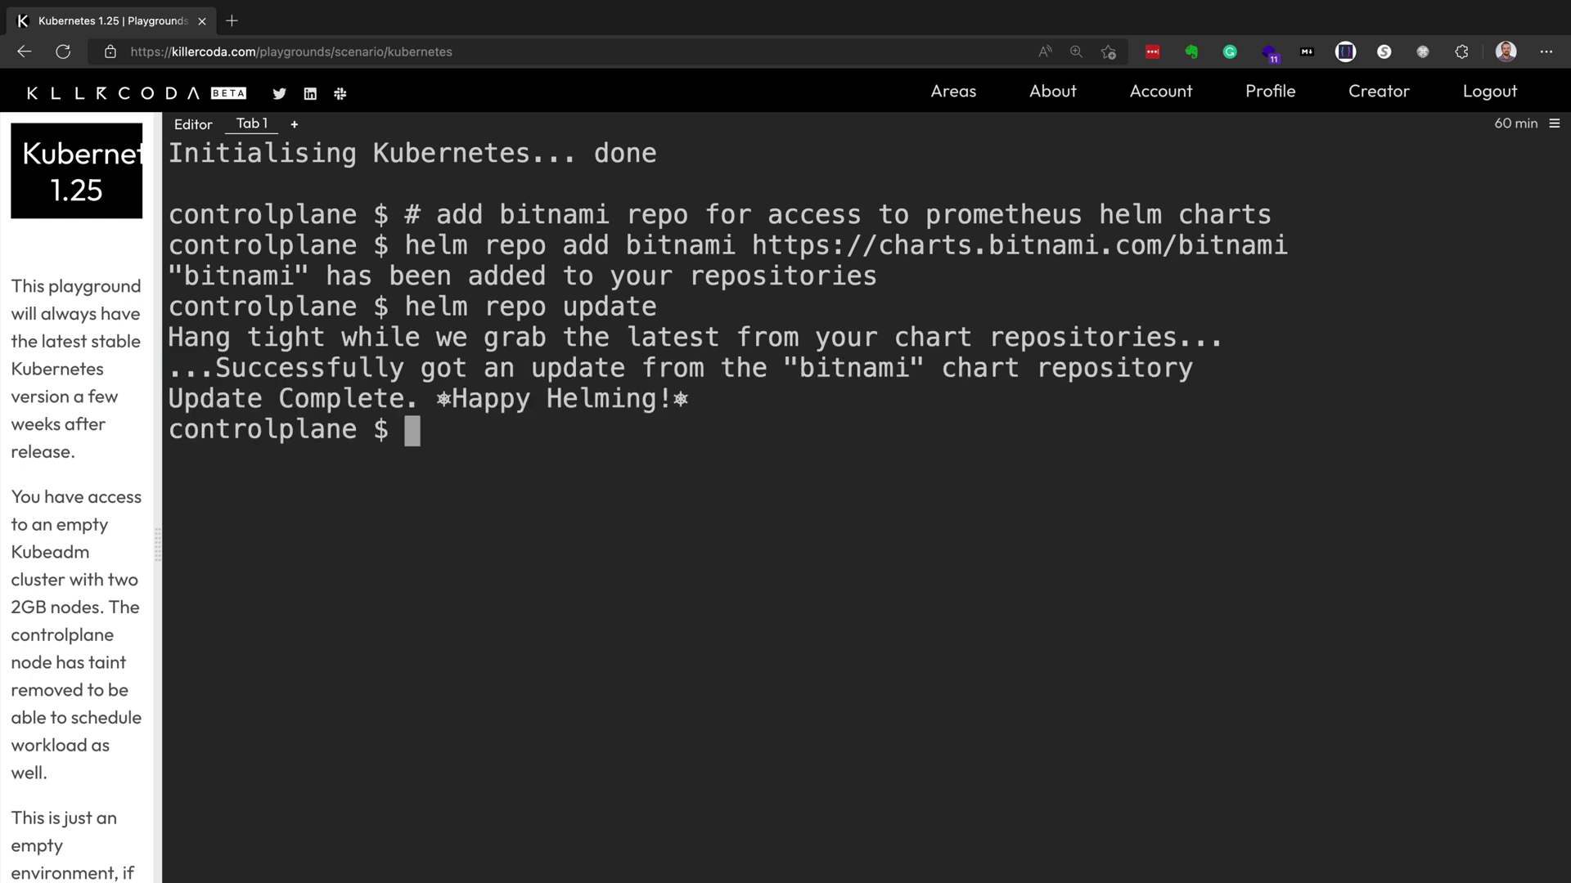
- Install the bitnami/kube-prometheus chart as release 'prometheus', preceded by a comment line
text(# install prometheus helm chart)
key(Return)
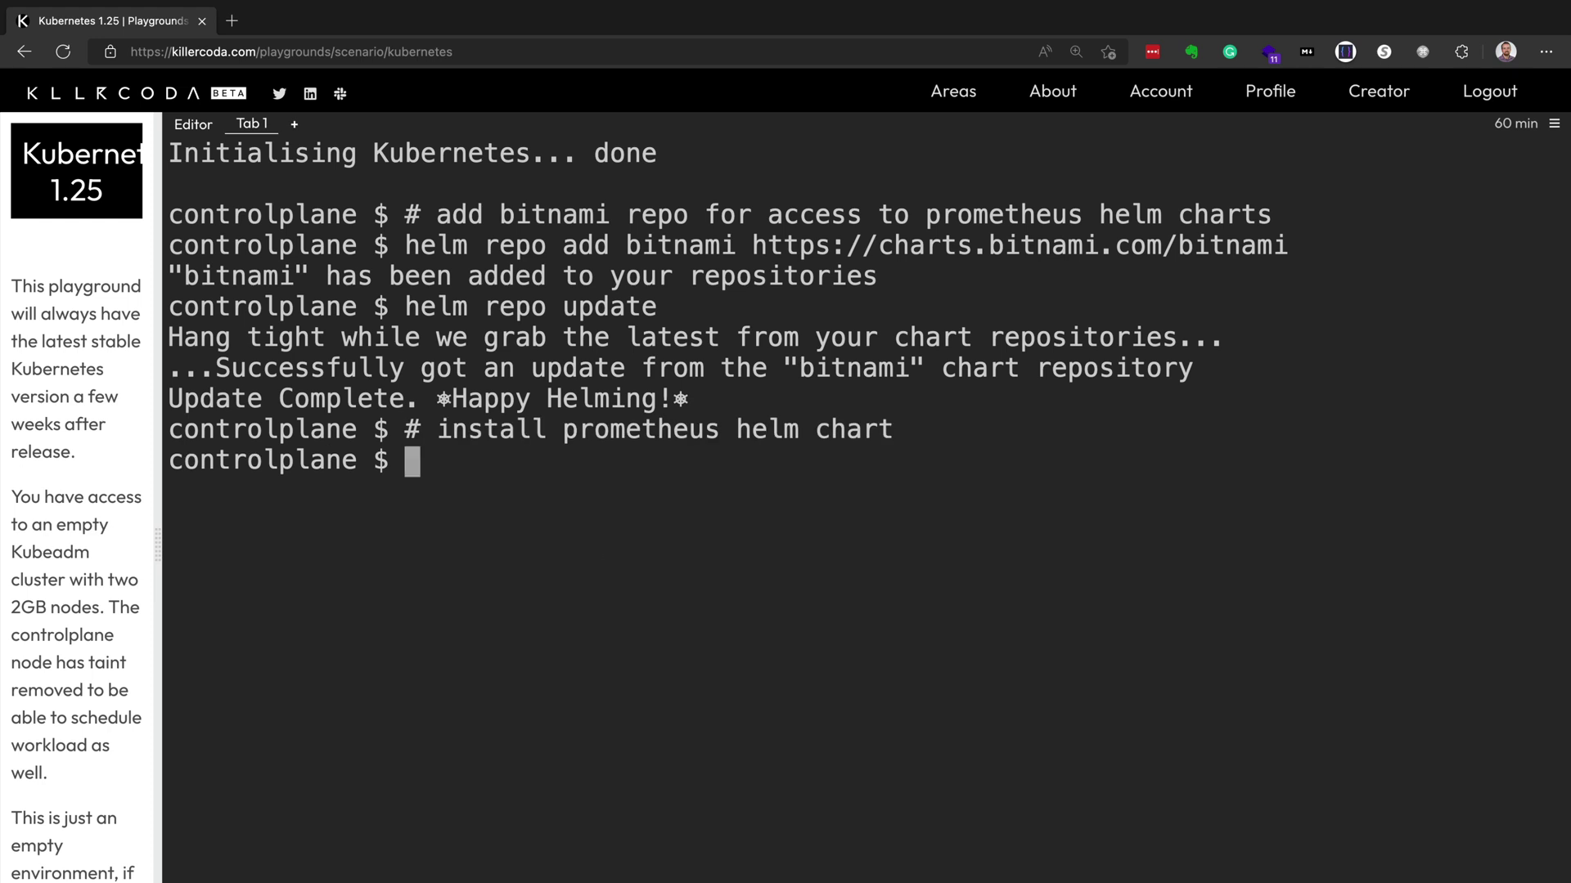
text(helm install prometheus bitnami/kube-prometheus)
key(Return)
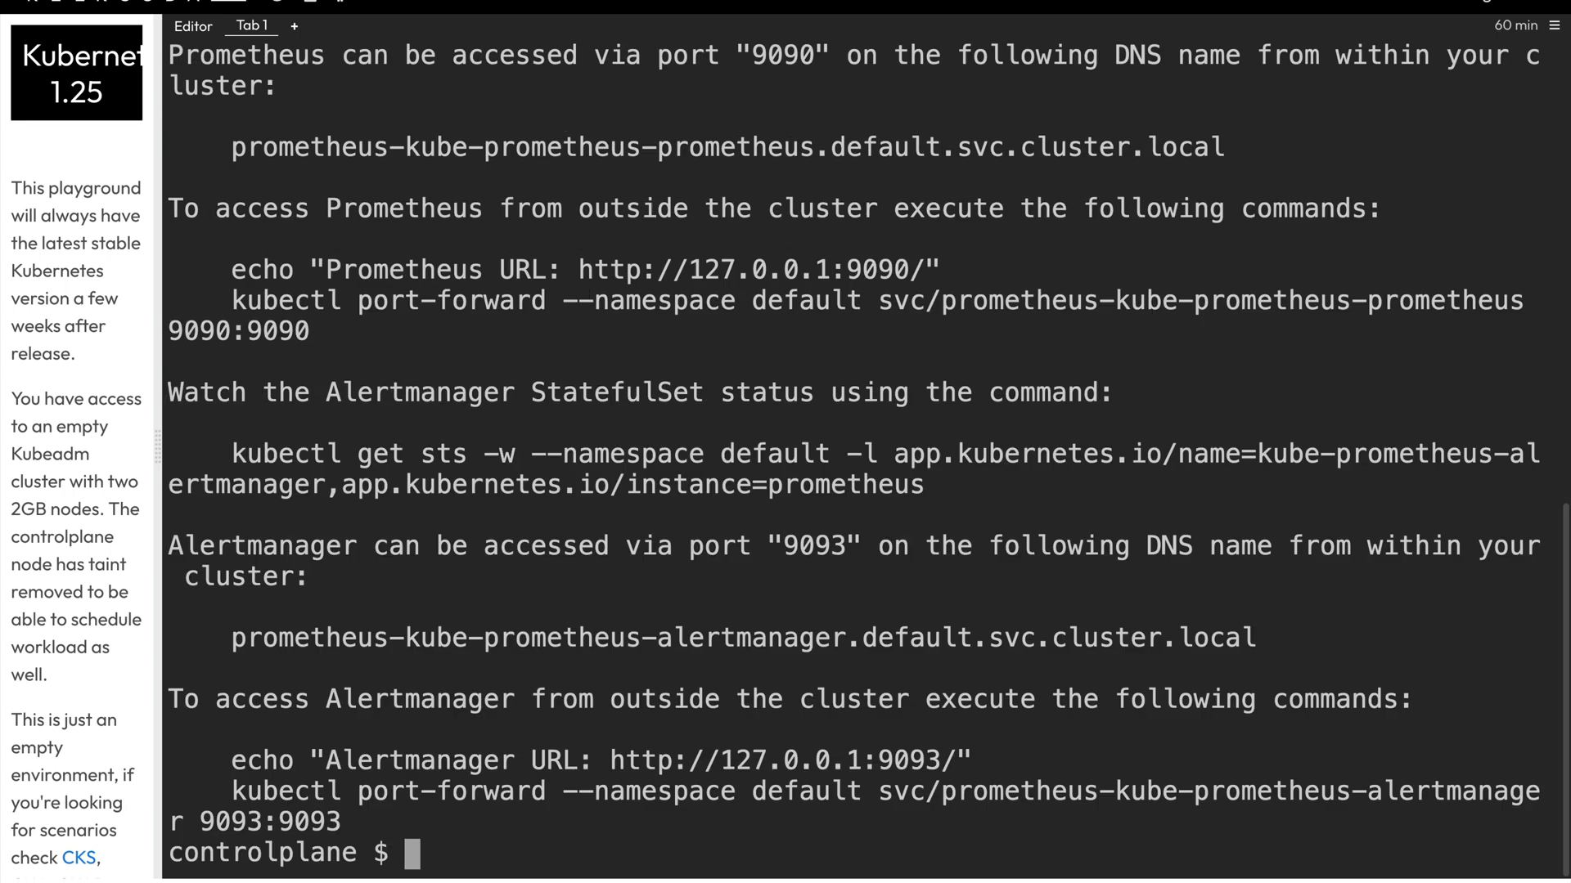
- Watch pods with 'k get po -w' until all kube-prometheus pods are Running, then stop
text(k get po -w)
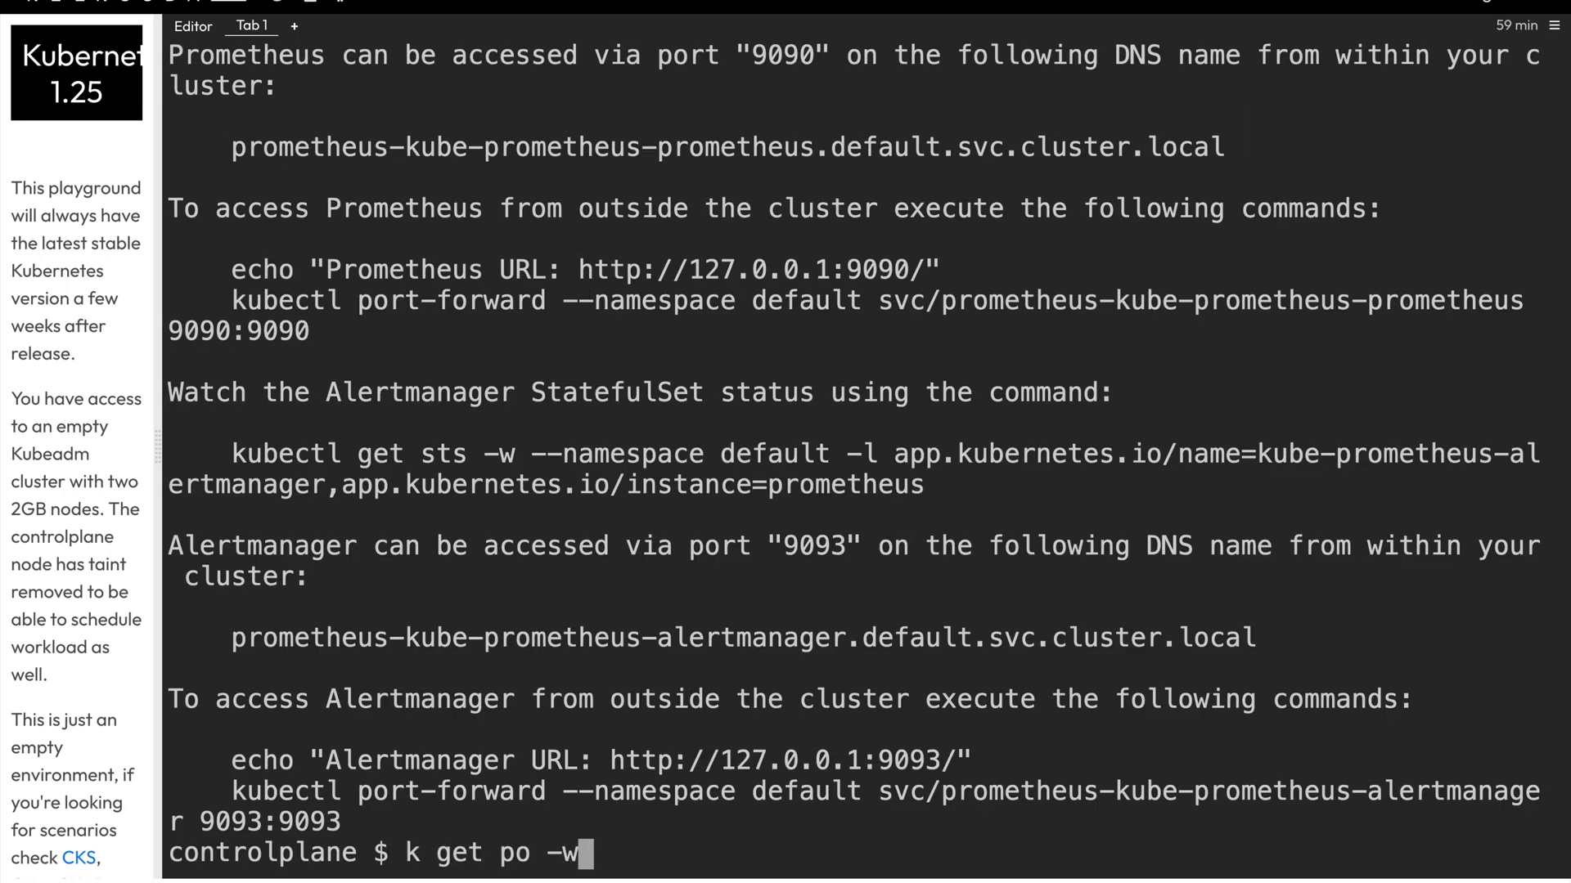
key(Return)
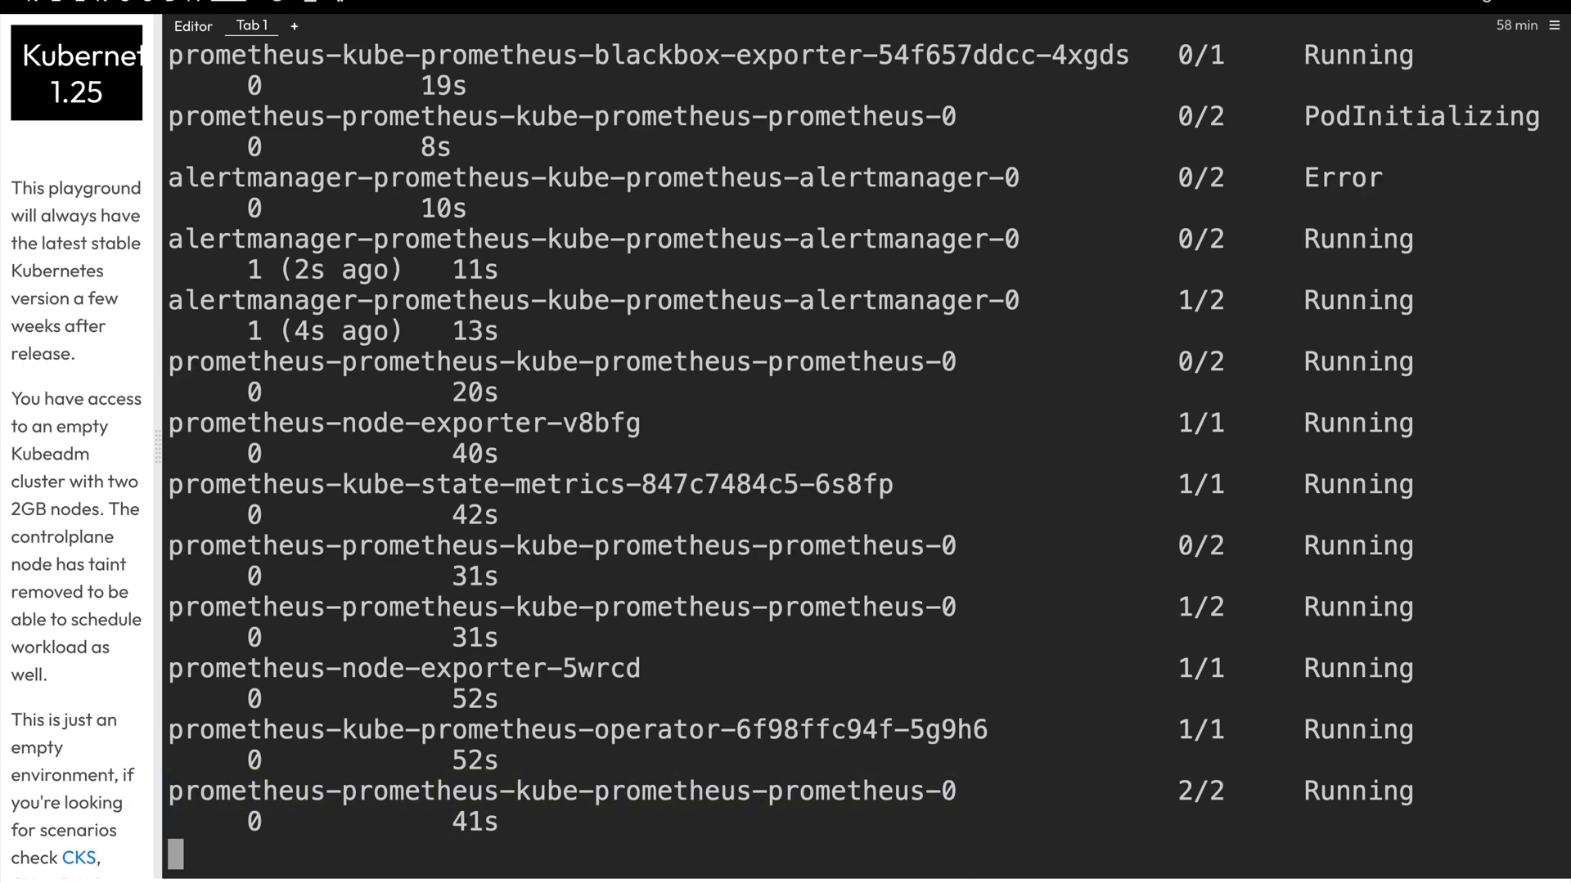
key(ctrl+c)
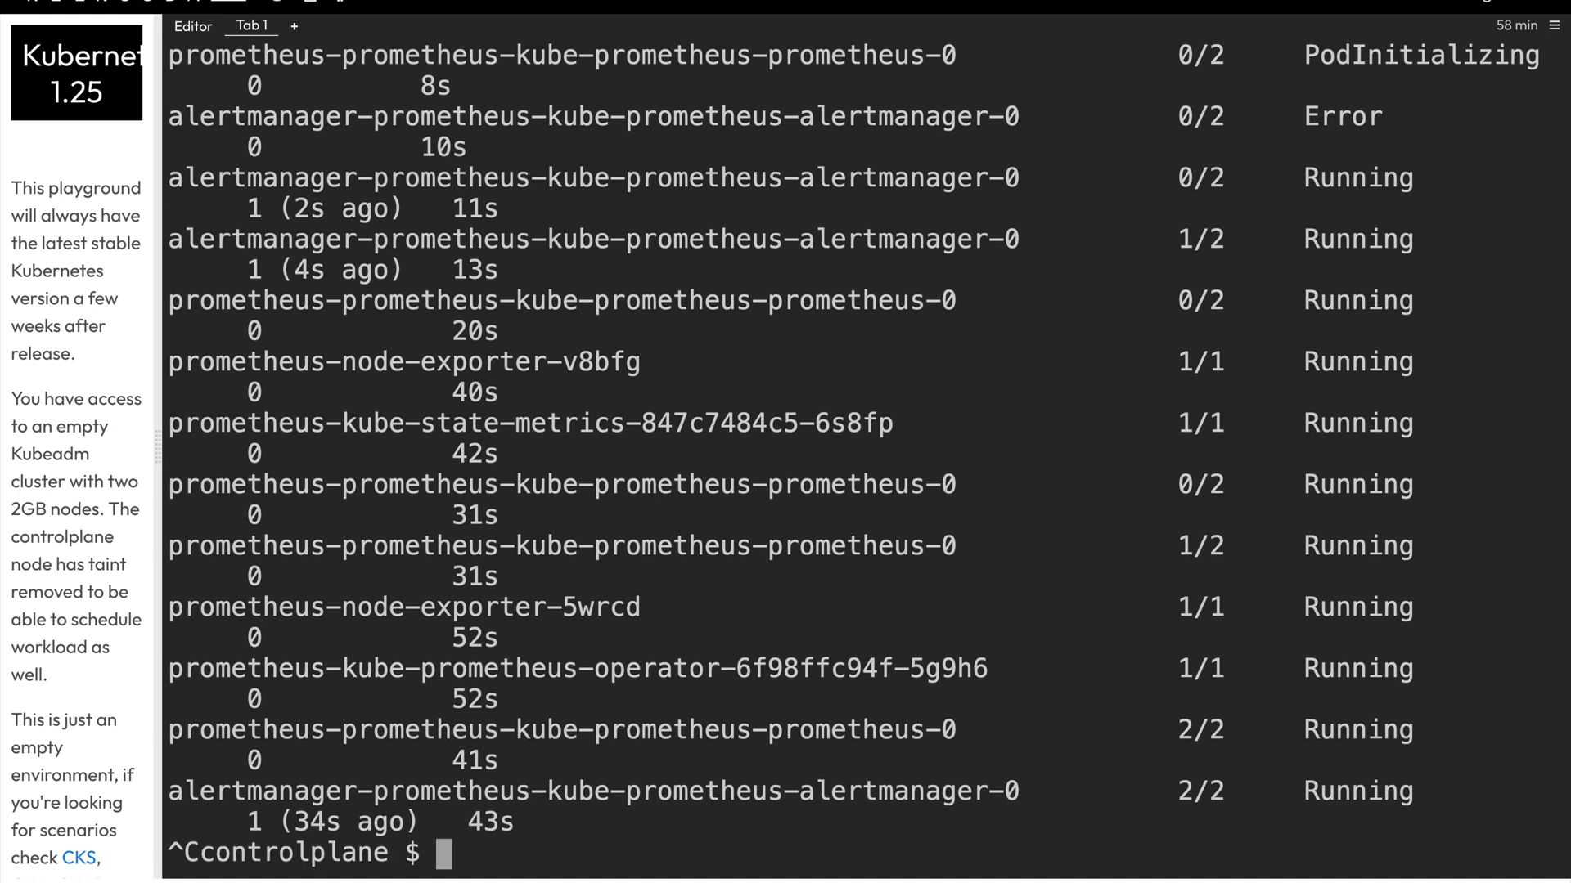
- Clear the terminal, add a chart-customization comment, and open values.yaml in vim
text(clear)
key(Return)
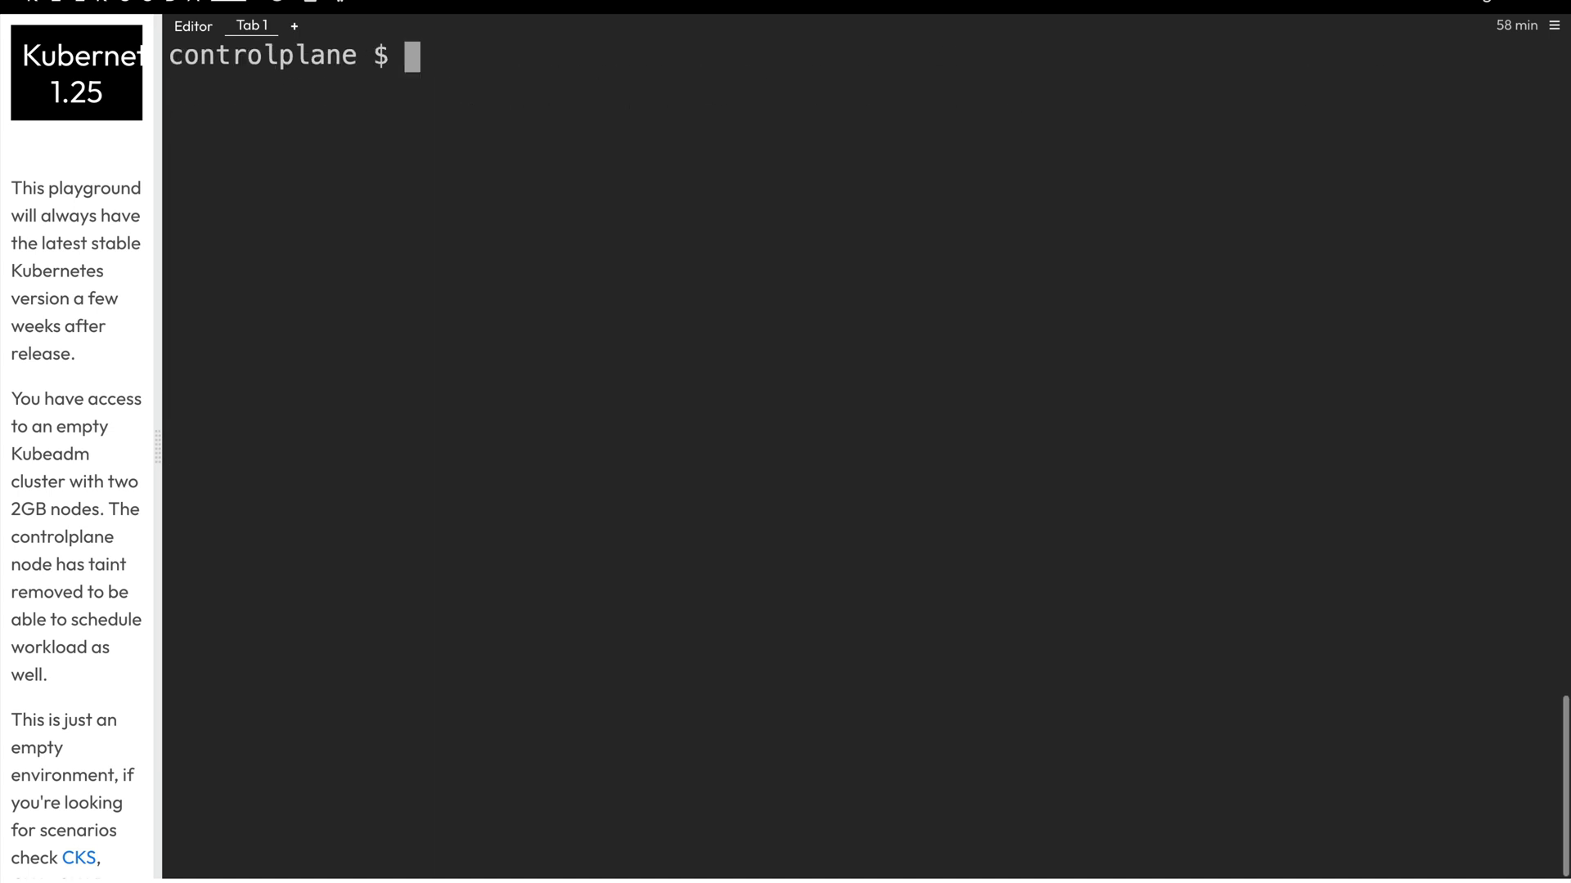
text(# customize the helm chart)
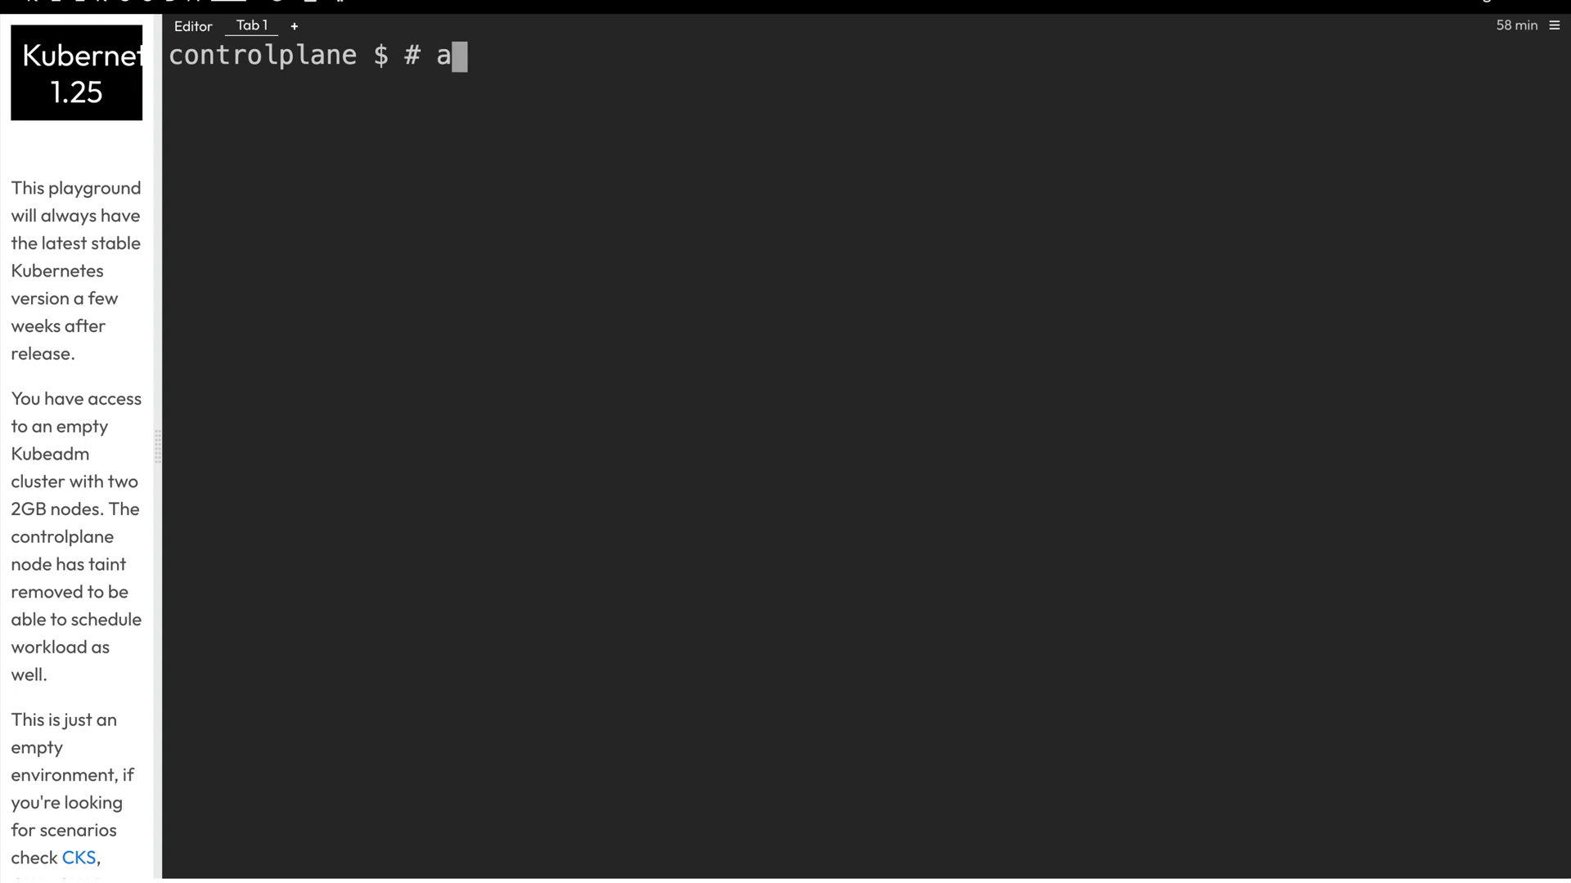
text( for grafana dashboard)
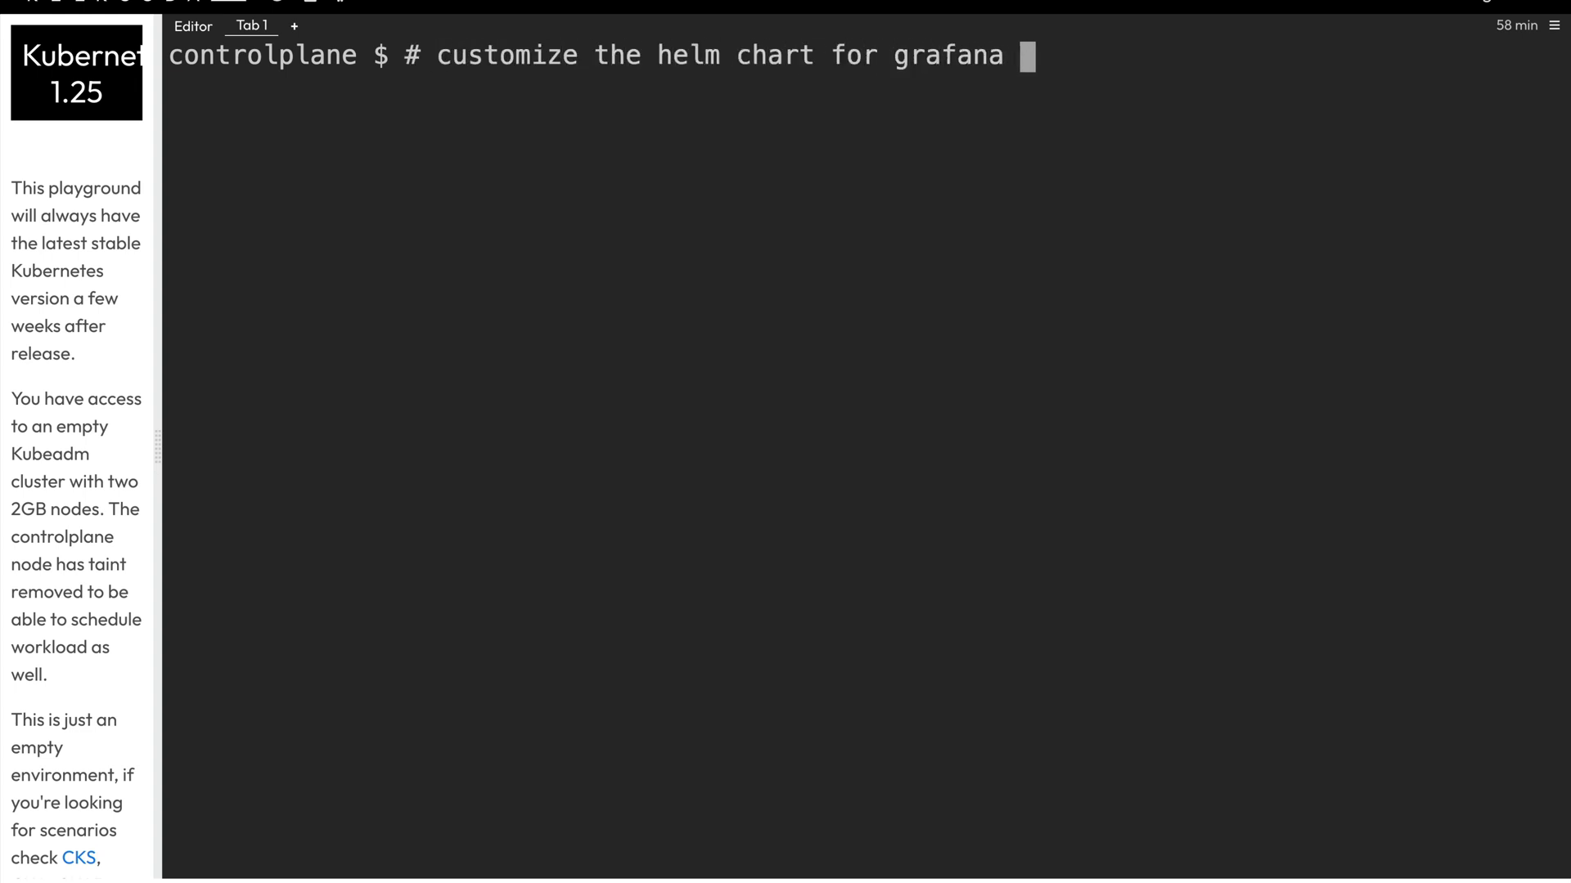
key(Return)
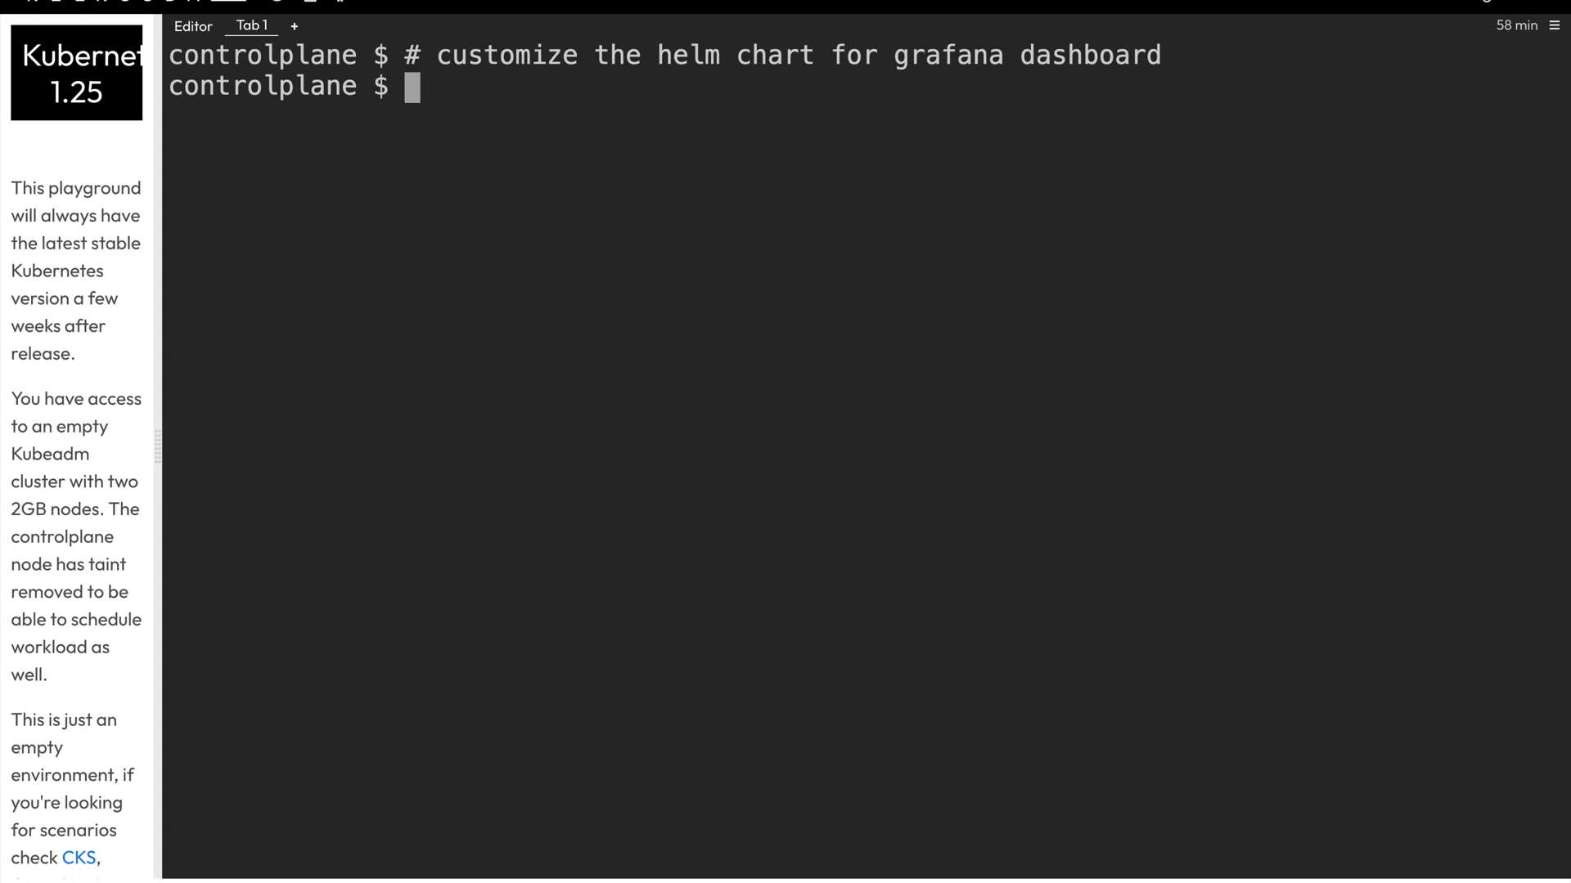
text(vmi valu)
key(BackSpace)
key(BackSpace)
key(BackSpace)
key(BackSpace)
key(BackSpace)
key(BackSpace)
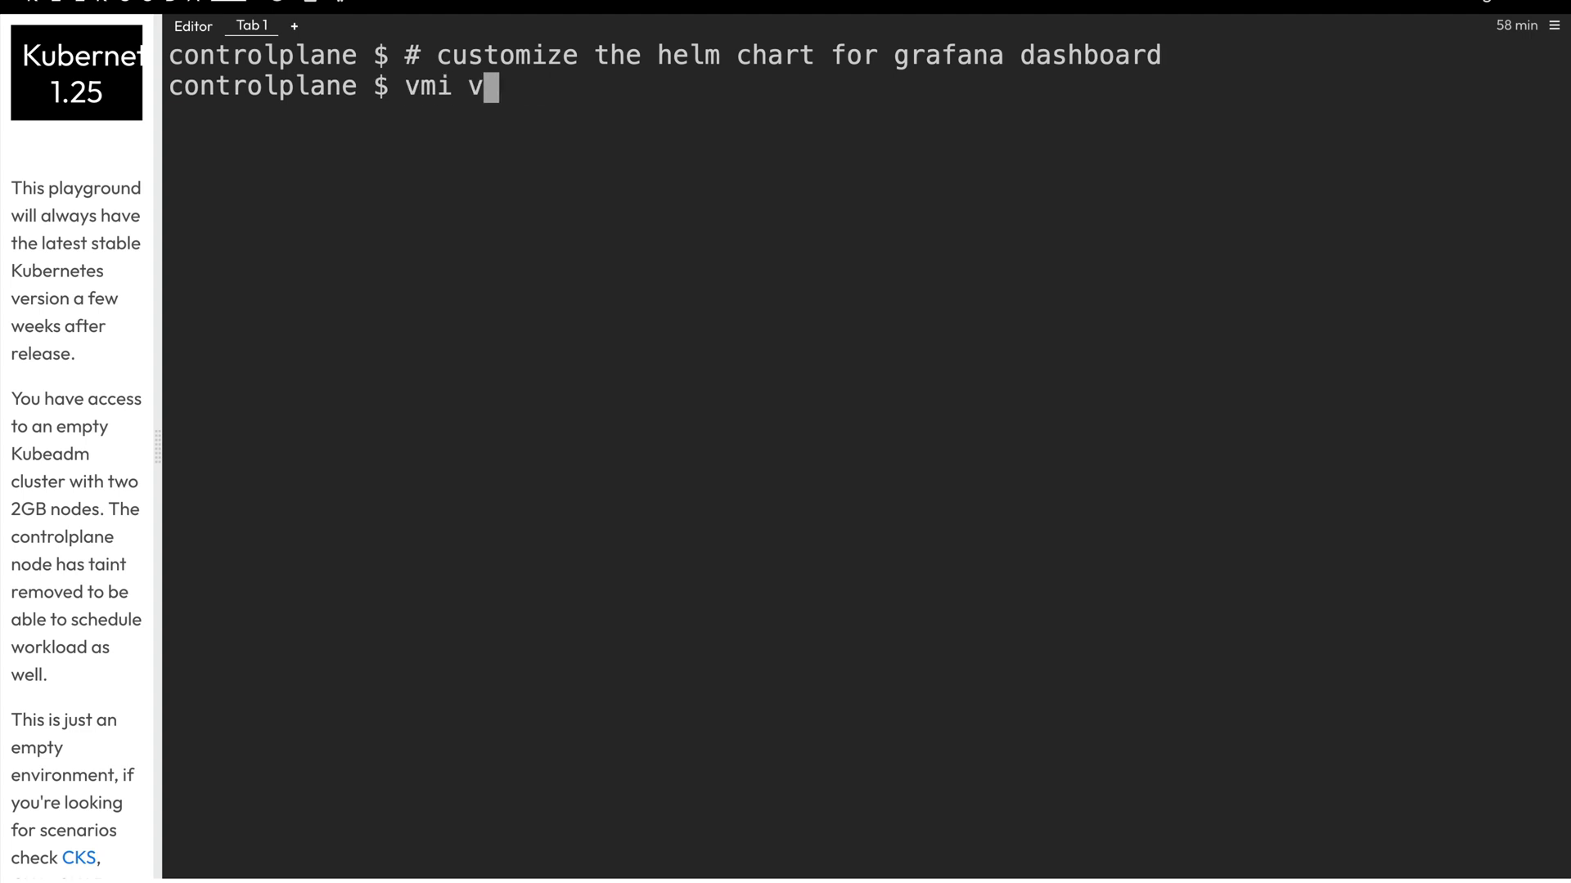
key(BackSpace)
text(im values.yaml)
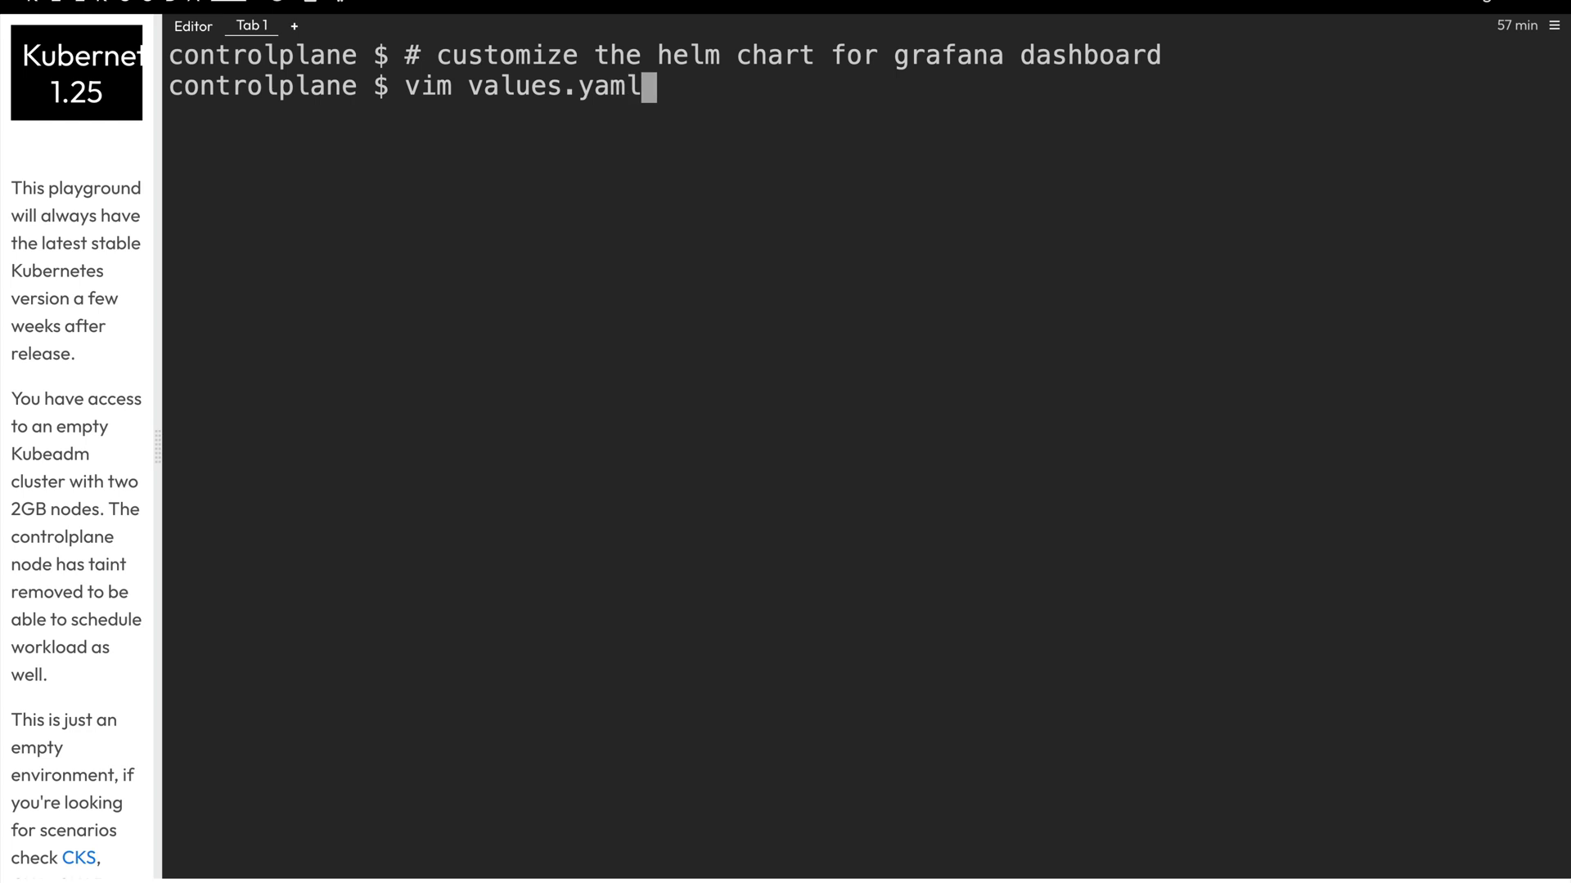
key(Return)
- Save grafana.service.type: NodePort in values.yaml and paste 'helm install grafana -f values.yaml bitnami/grafana-operator'
key(i)
key(ctrl+shift+v)
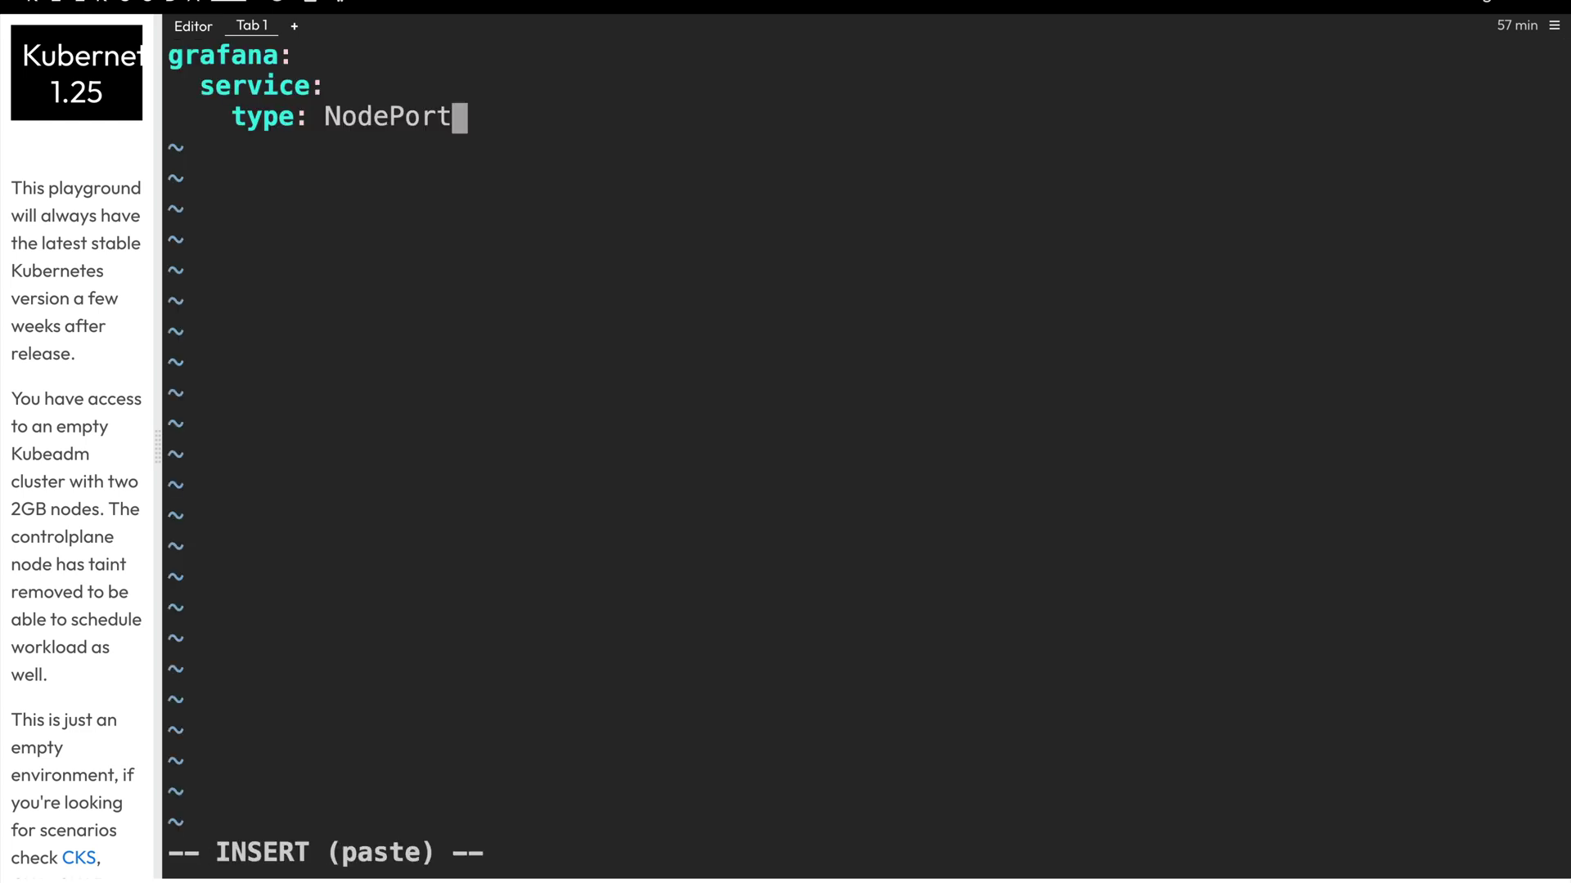
key(Escape)
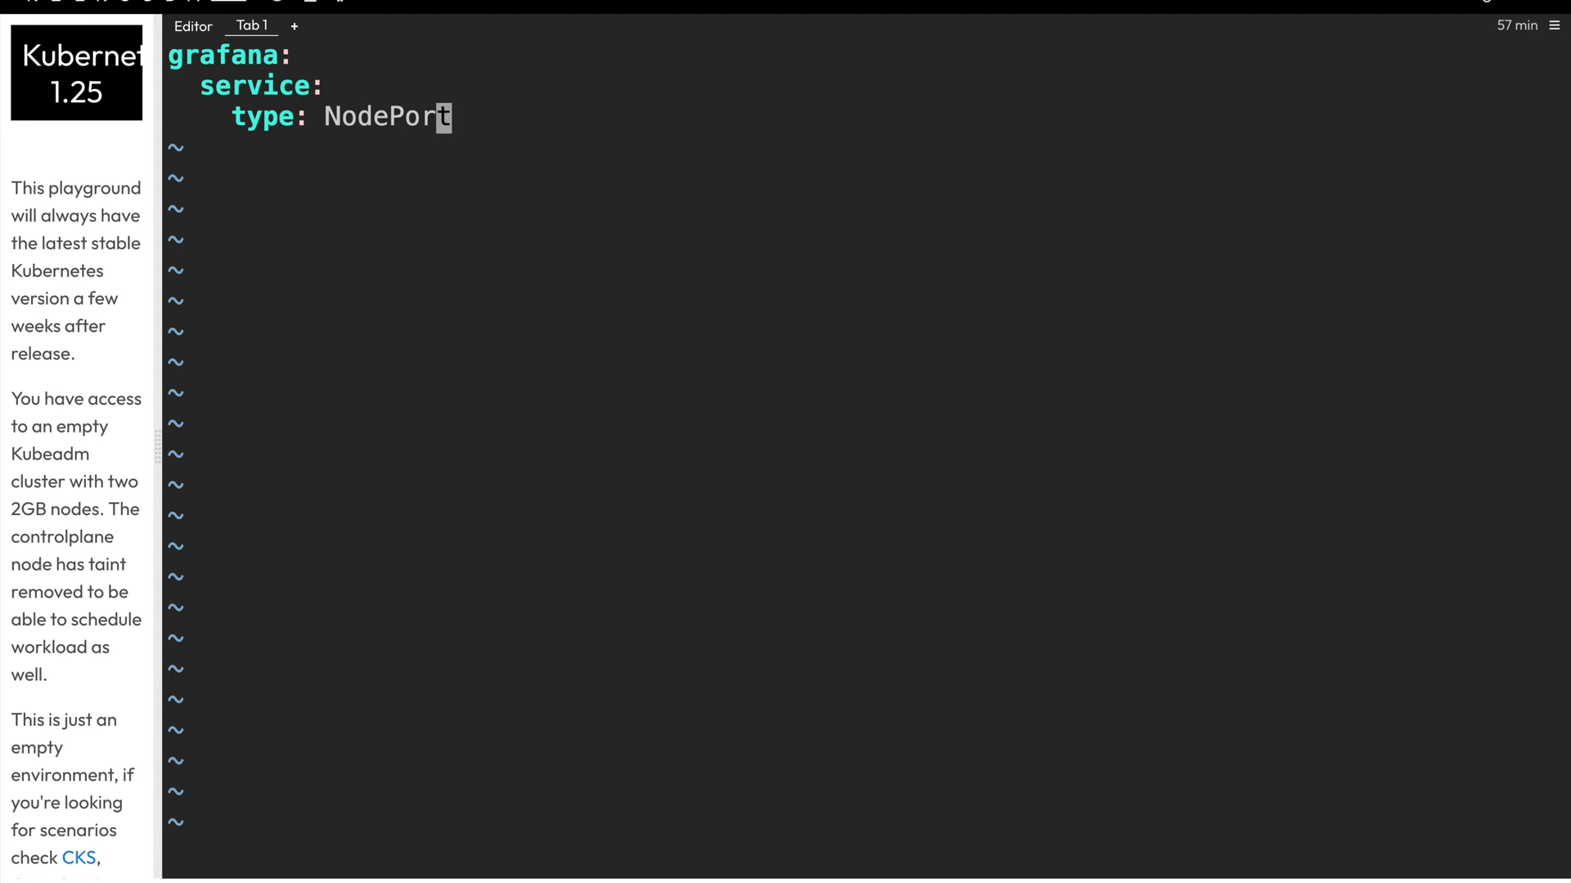
text(:wq)
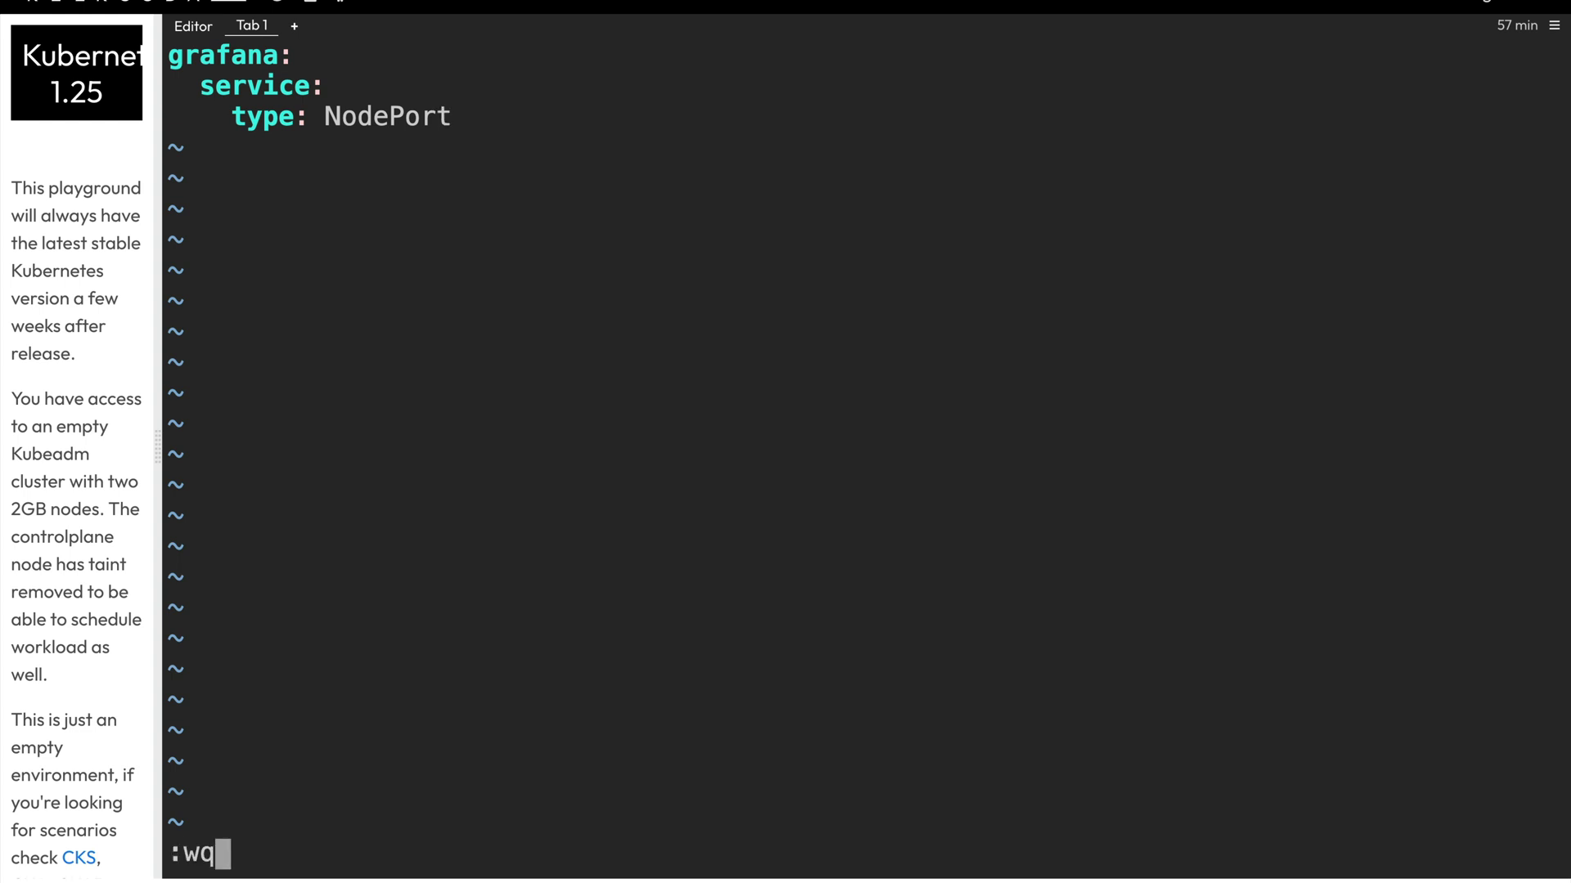
key(Return)
text(helm install grafana -f values.yaml bitnami/grafana-operator)
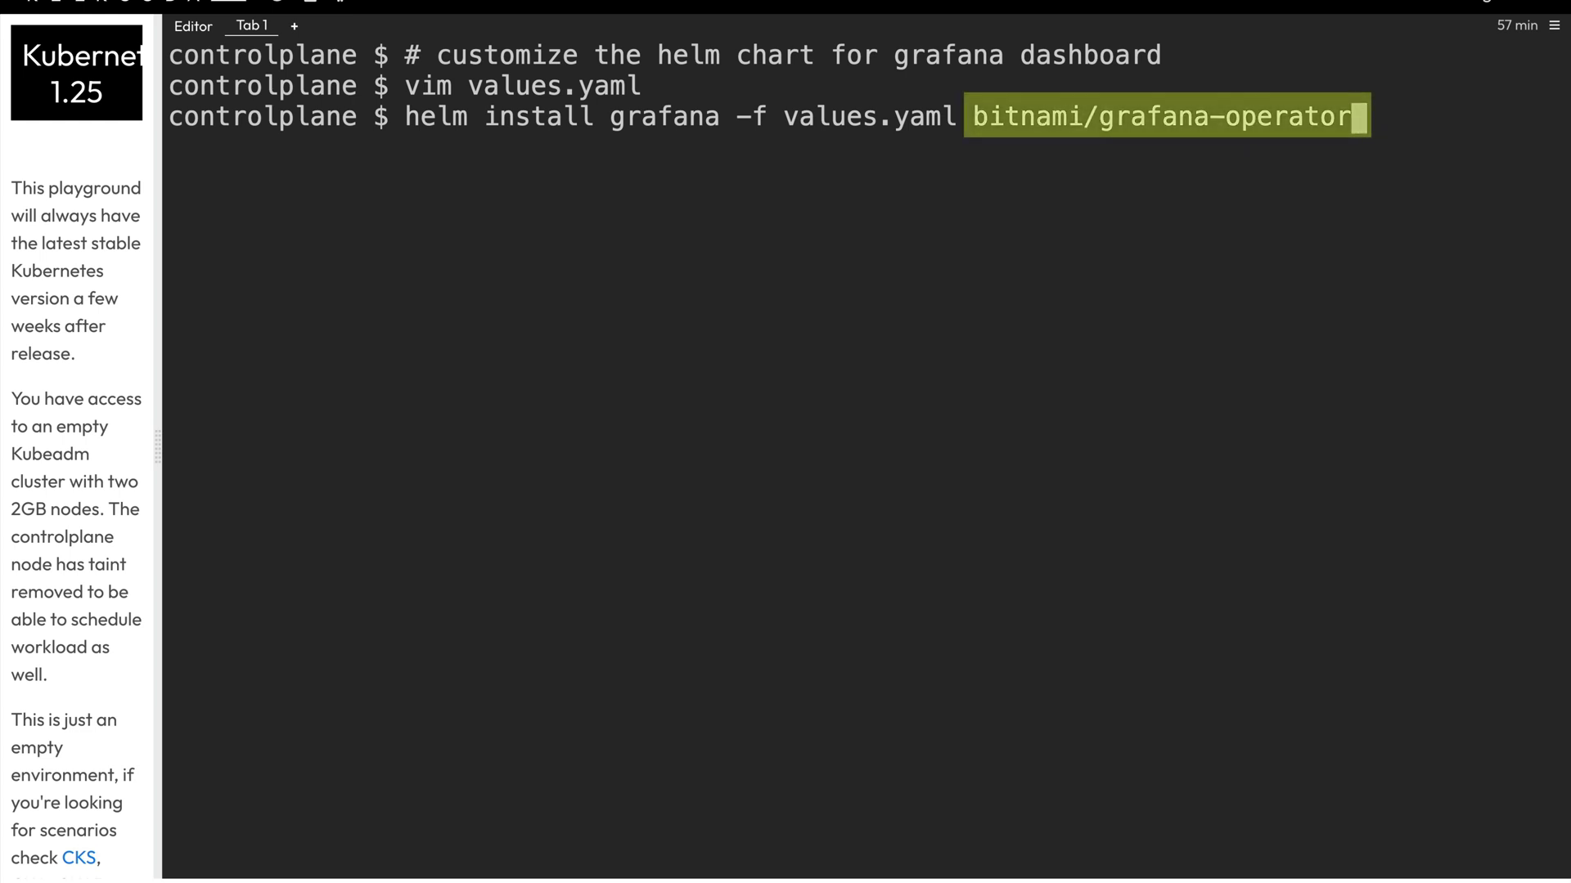
- Run the grafana-operator install, watch pods until grafana-deployment is 1/1 Running, then clear
key(Return)
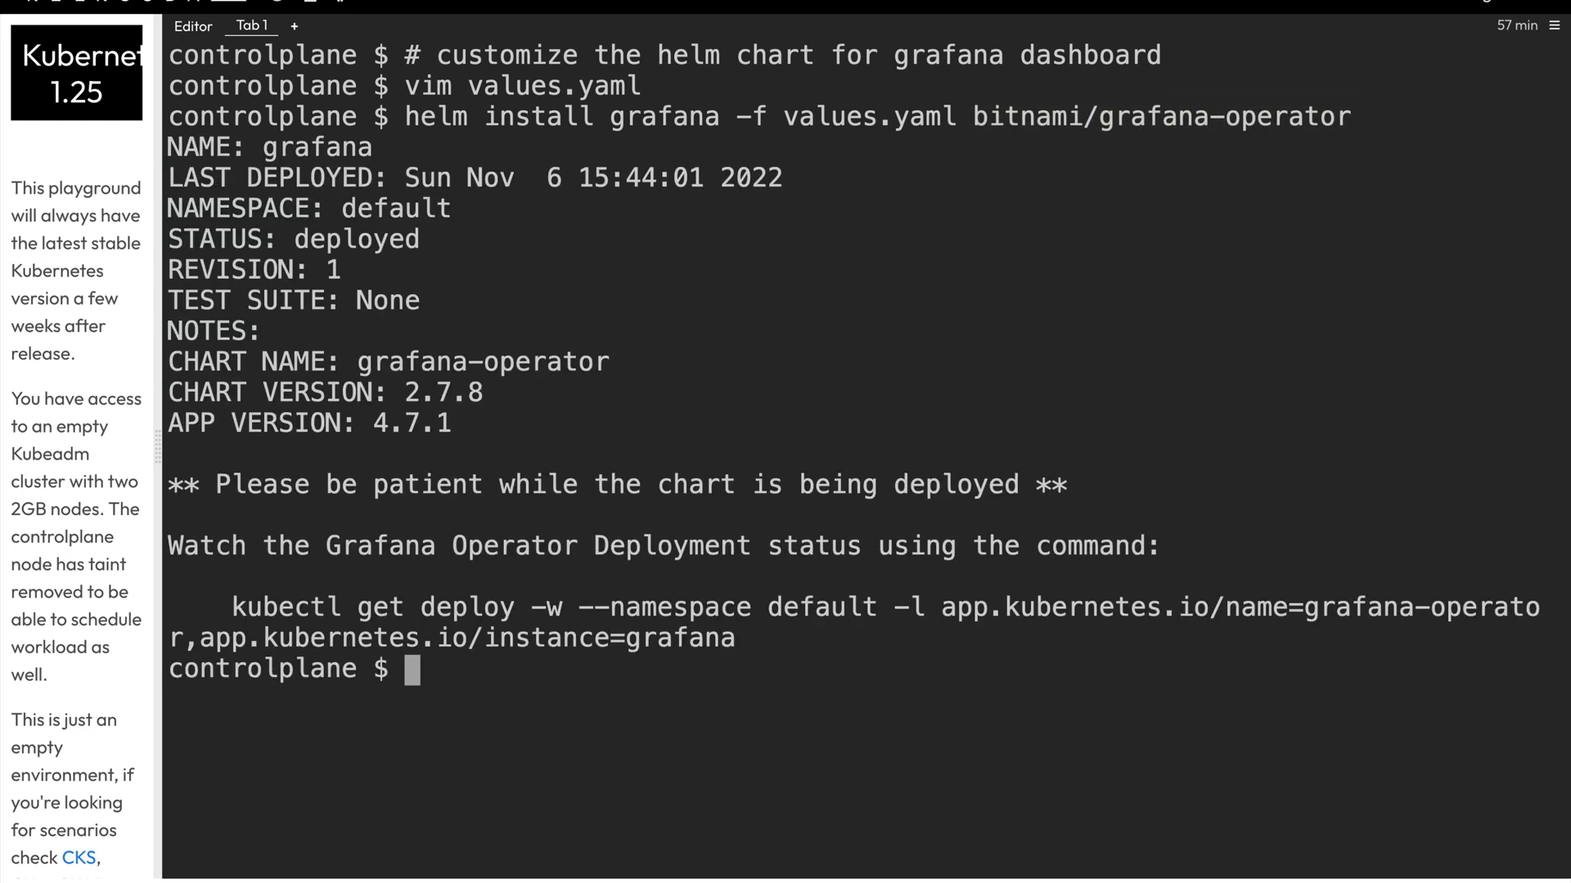
text(k get po -w)
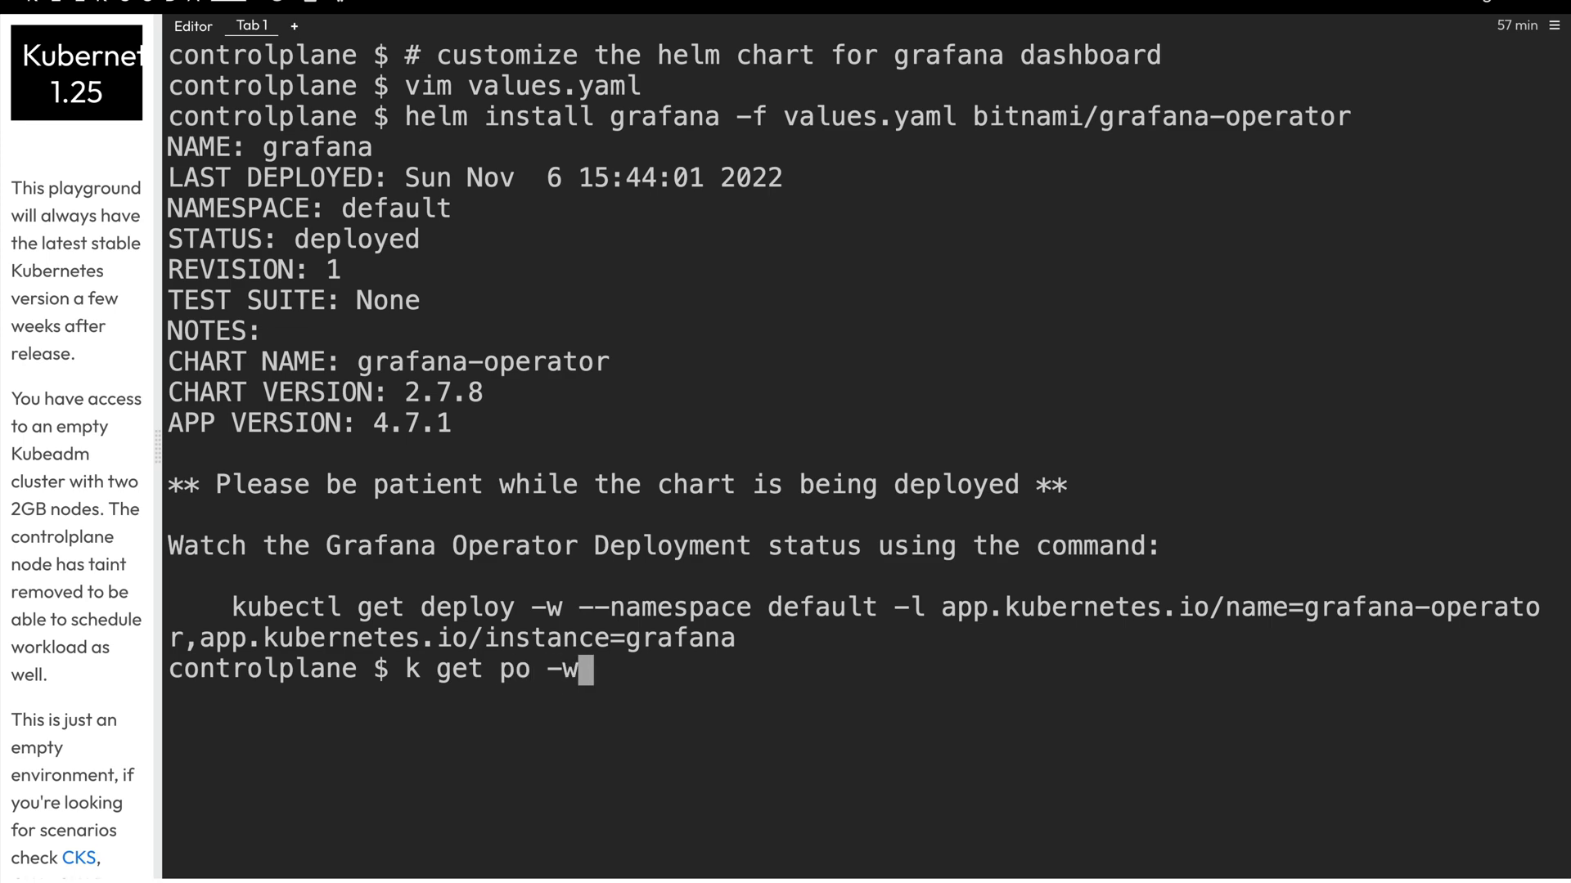
key(Return)
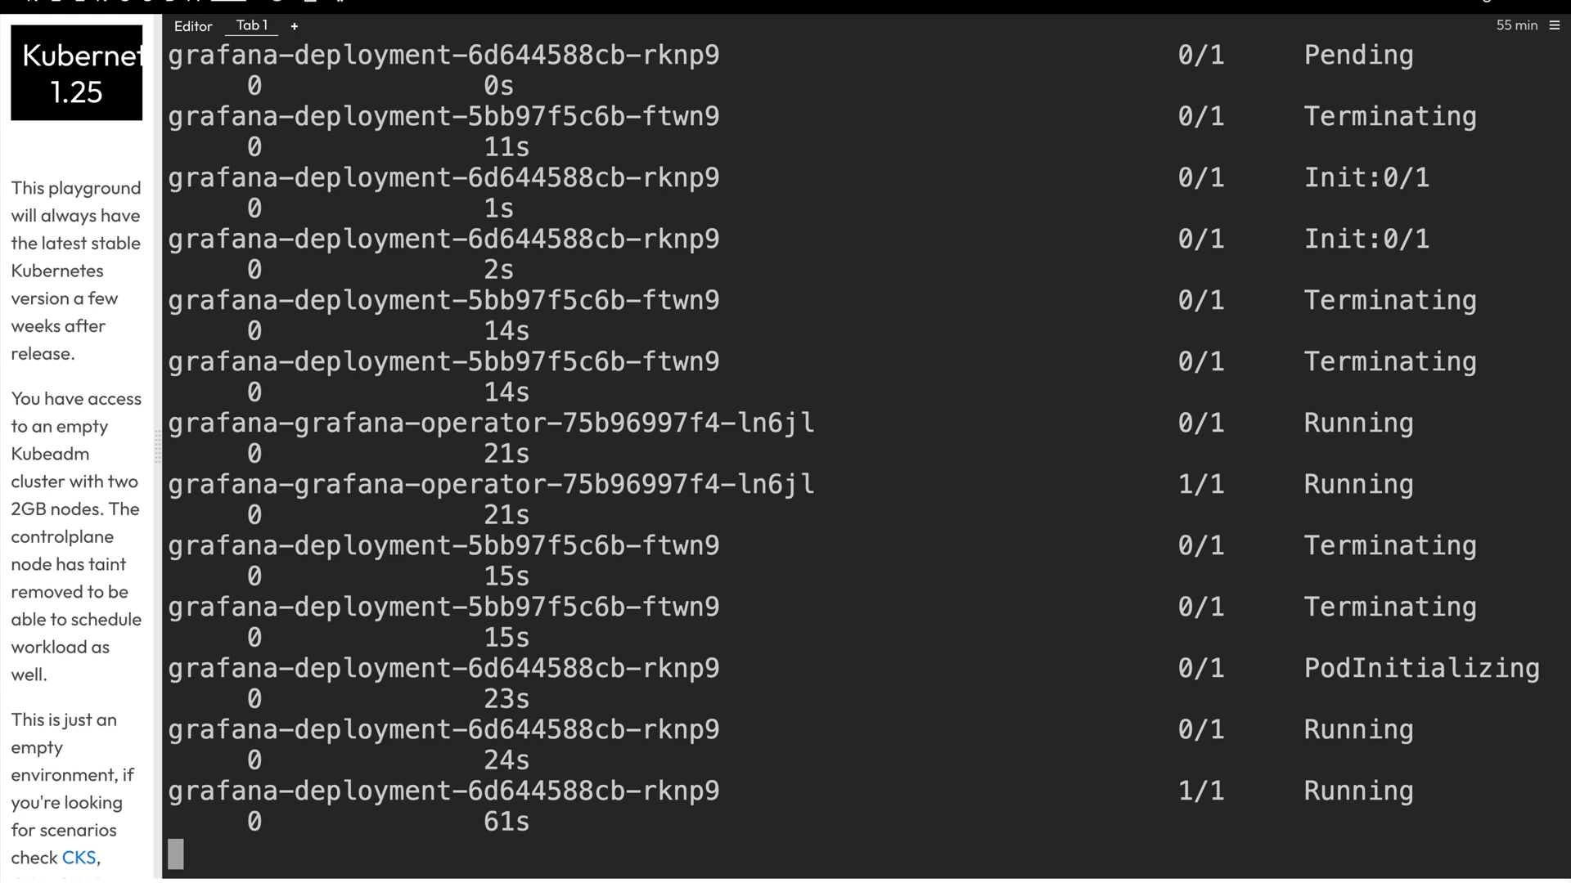
key(ctrl+c)
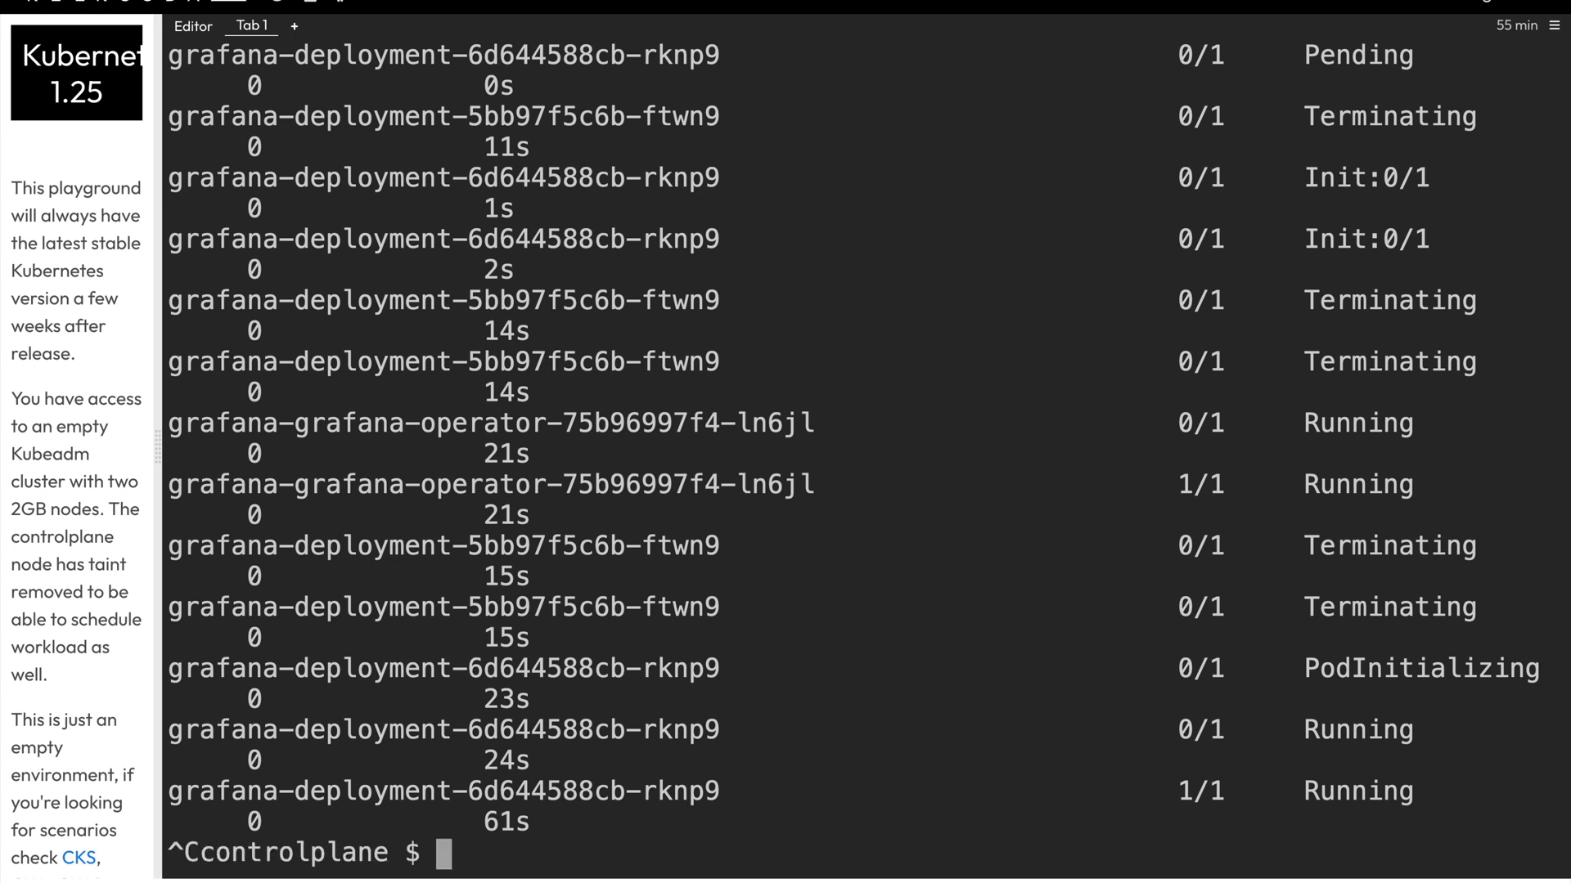
text(clear)
key(Return)
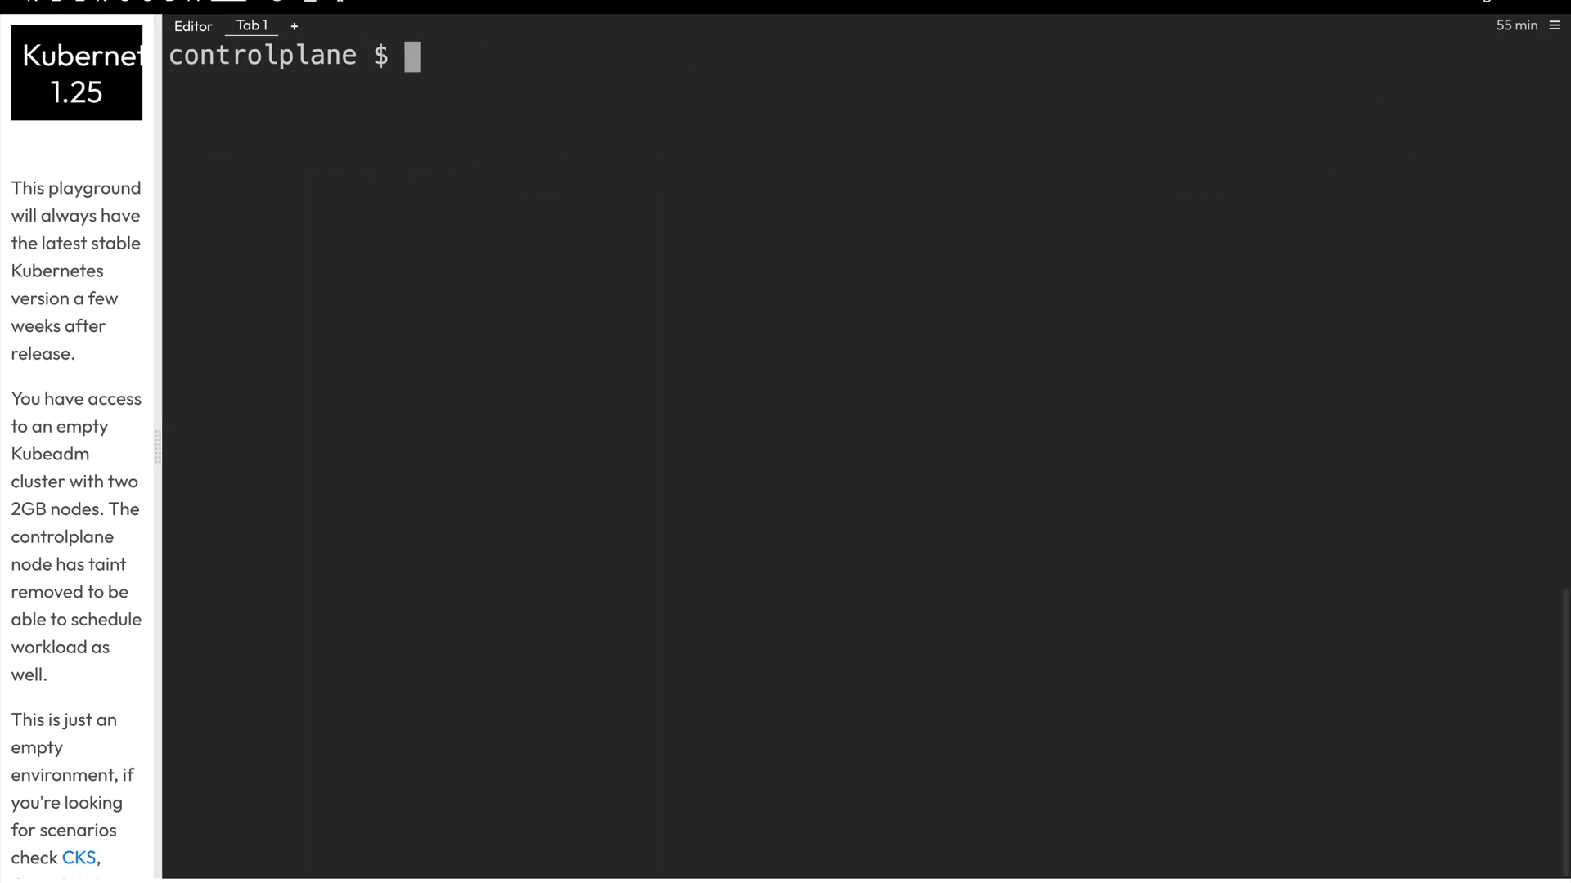
- Run 'k get svc' after a '# get the nodeport' comment and highlight grafana-service's NodePort 32762
text(# get the nodepor)
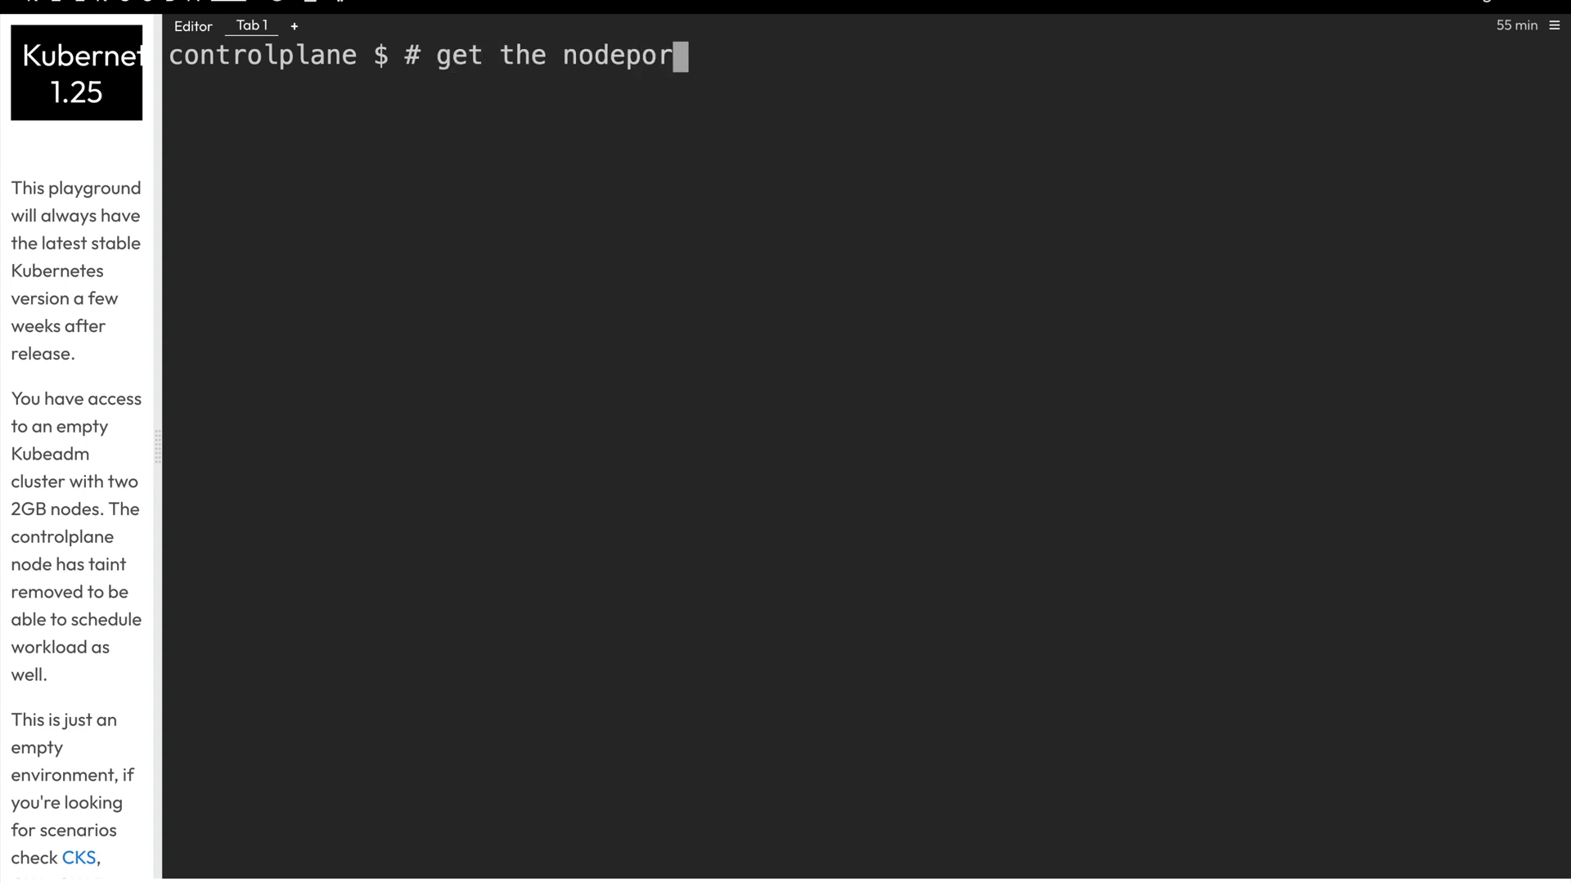
text(t)
key(Return)
text(k get svc)
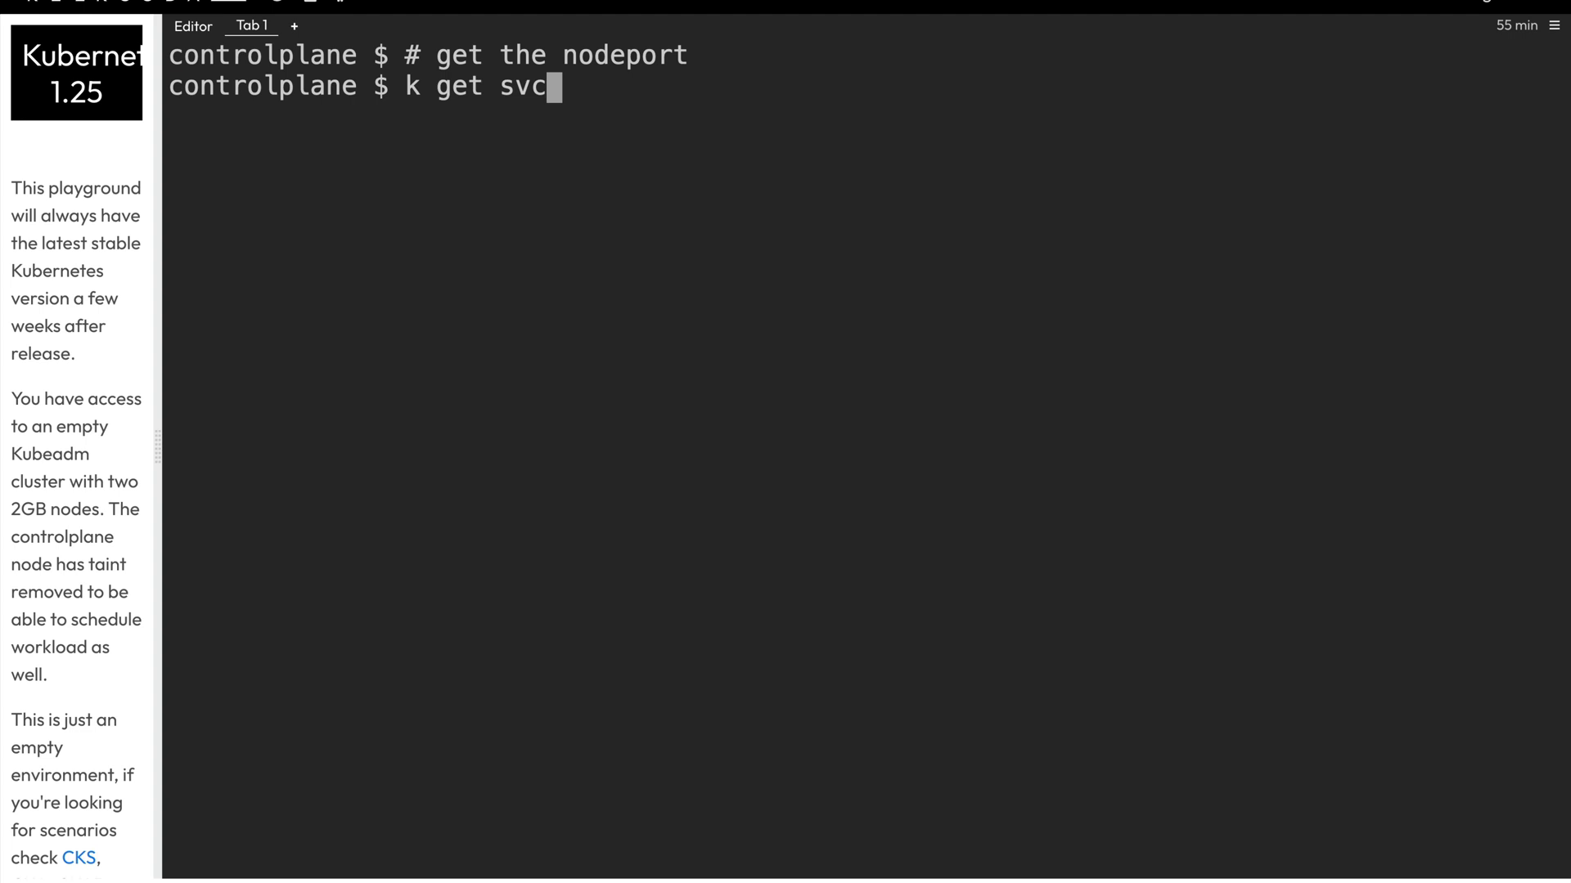
key(Return)
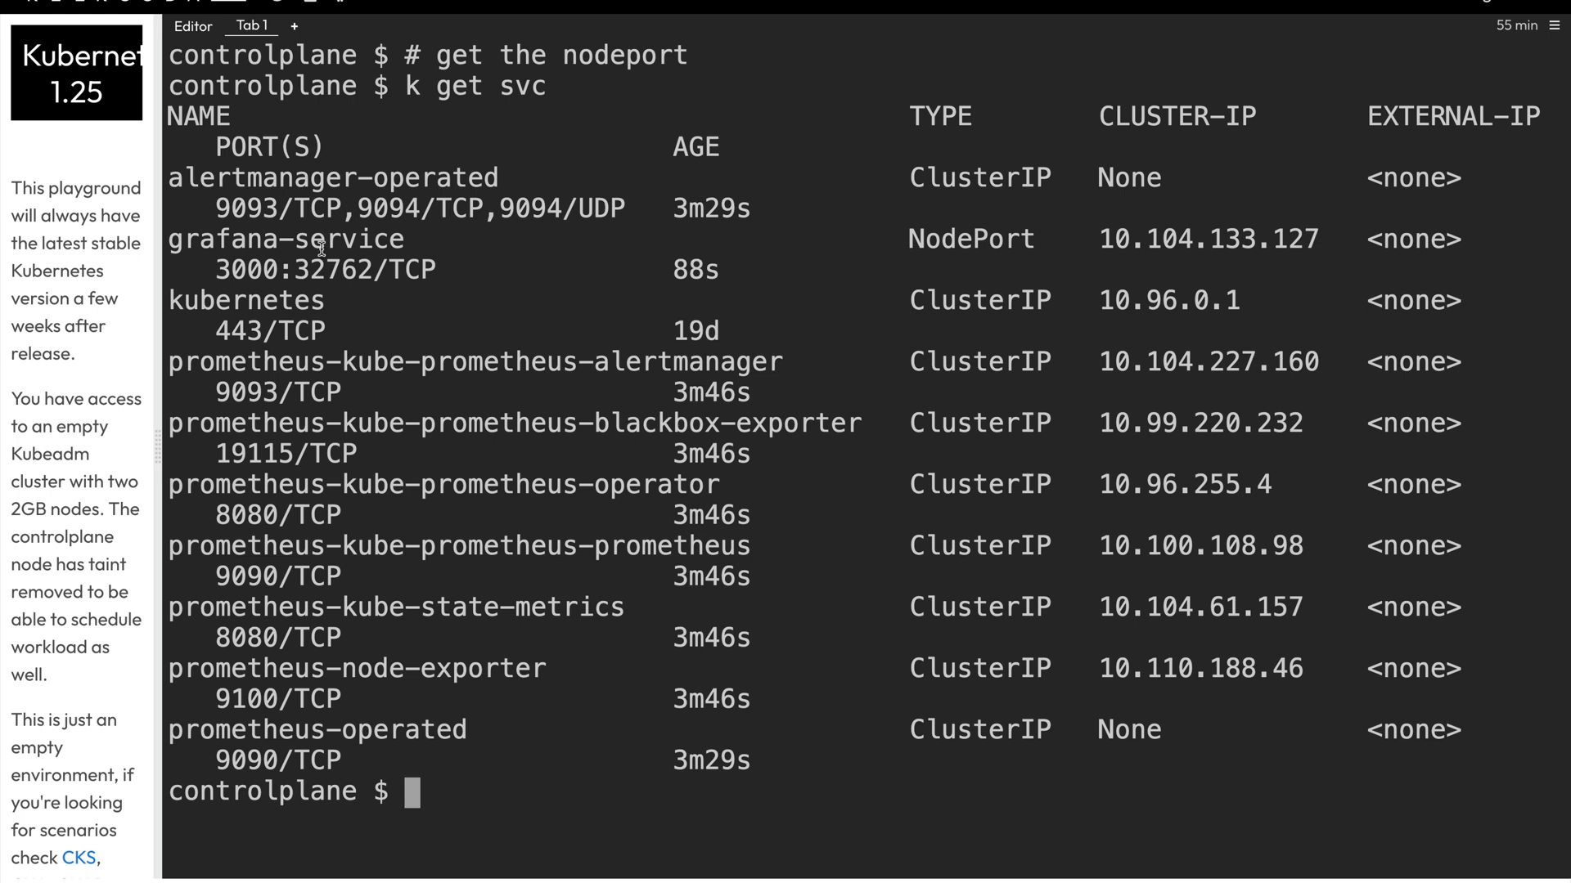
drag(372, 267, 297, 269)
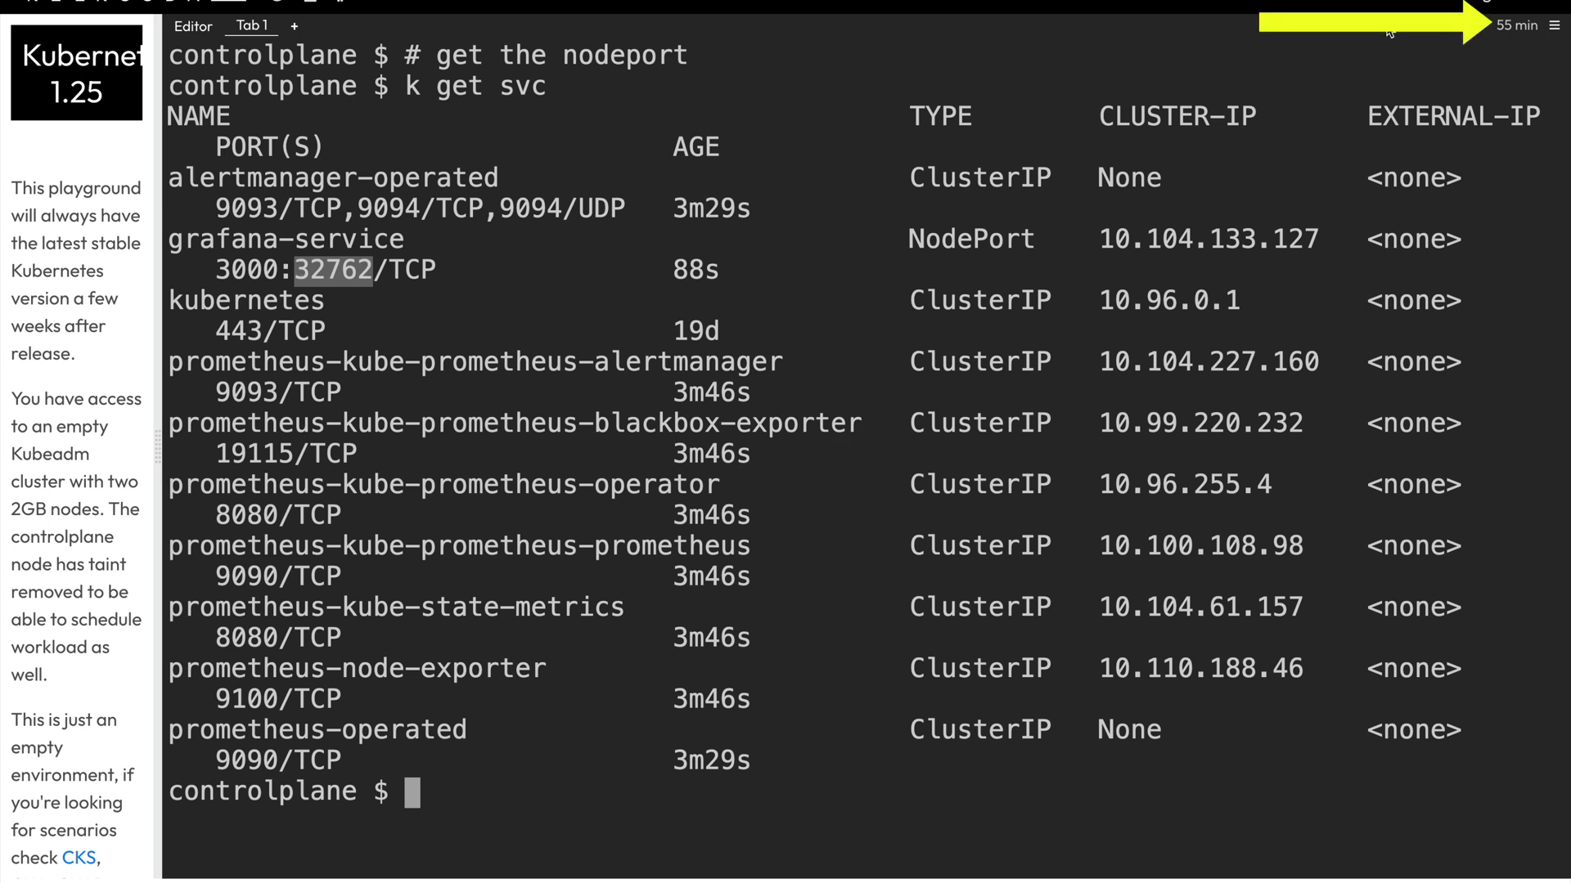
mouse_move(1555, 27)
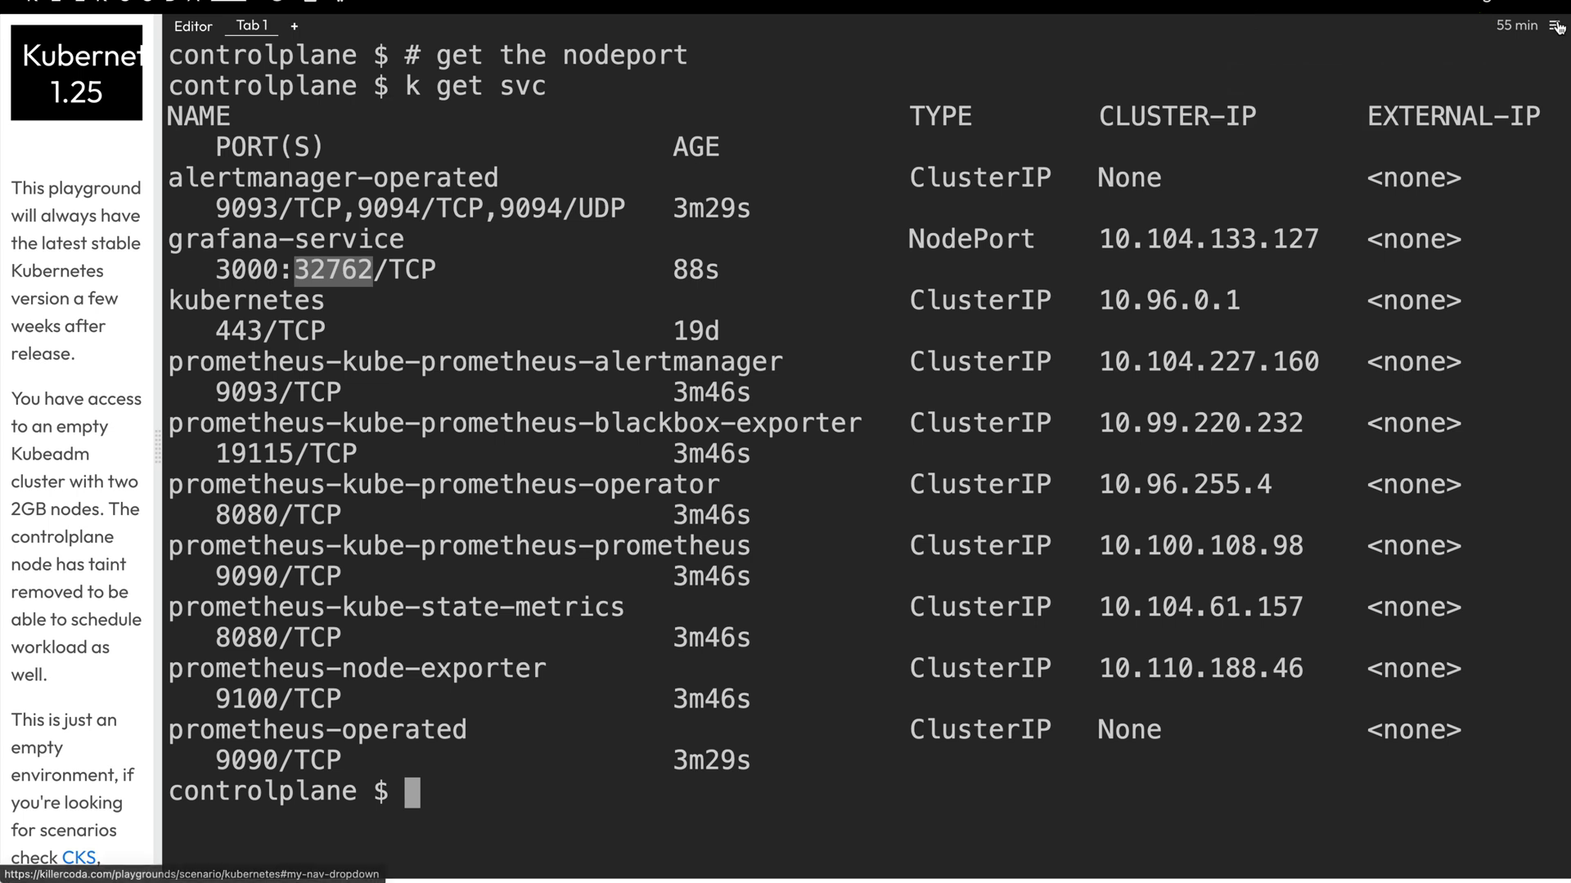
- Open Grafana through Traffic / Ports on custom port 32762 and enter username admin
click(1557, 26)
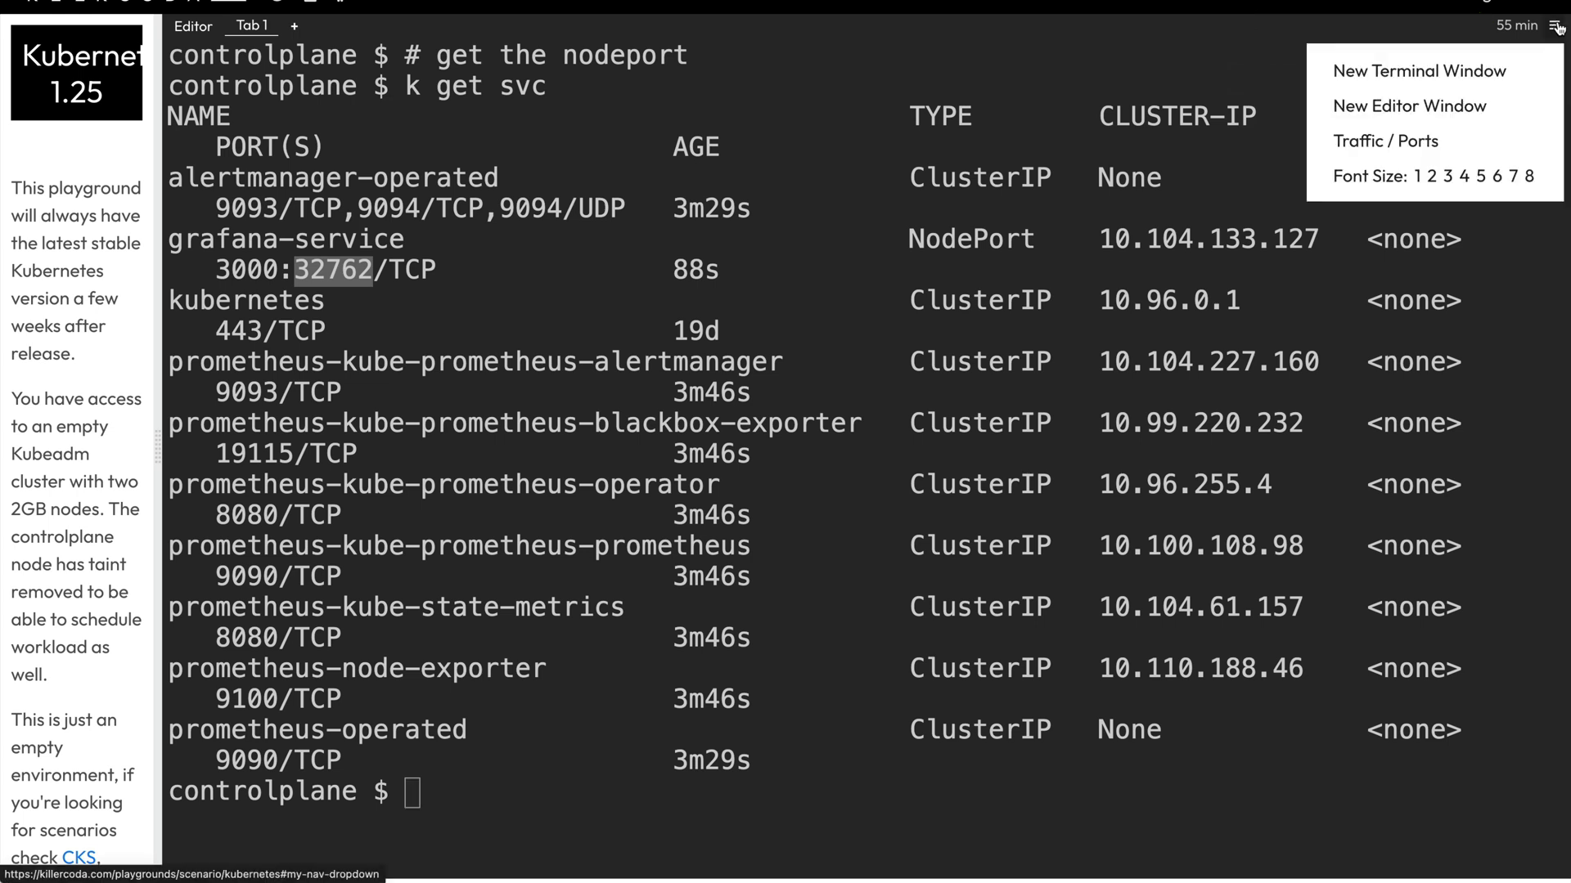
click(1442, 144)
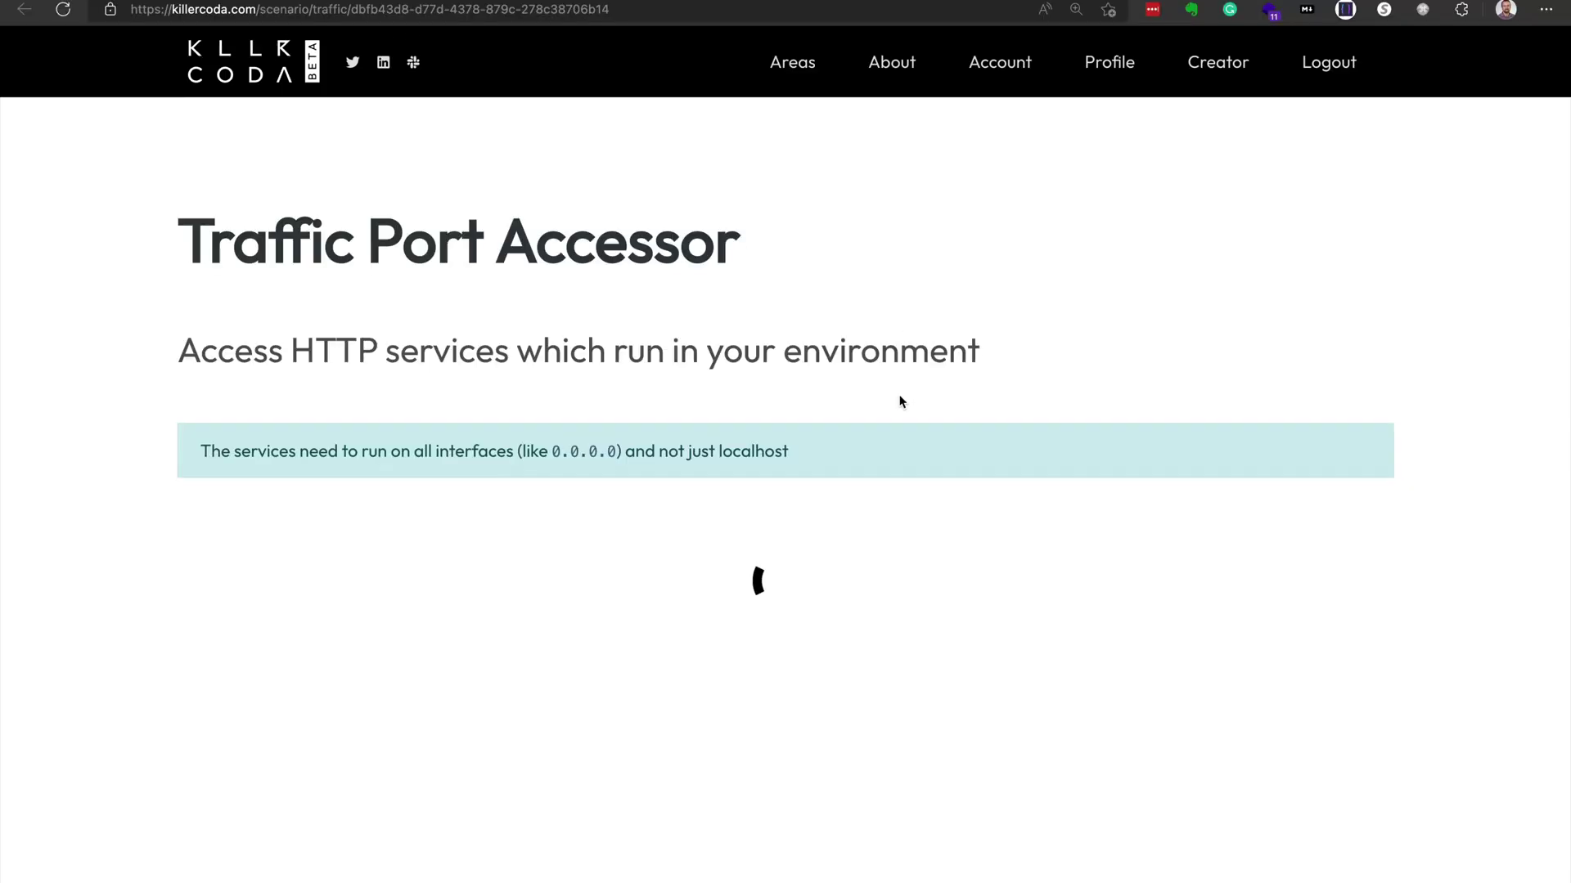
click(849, 689)
double_click(849, 689)
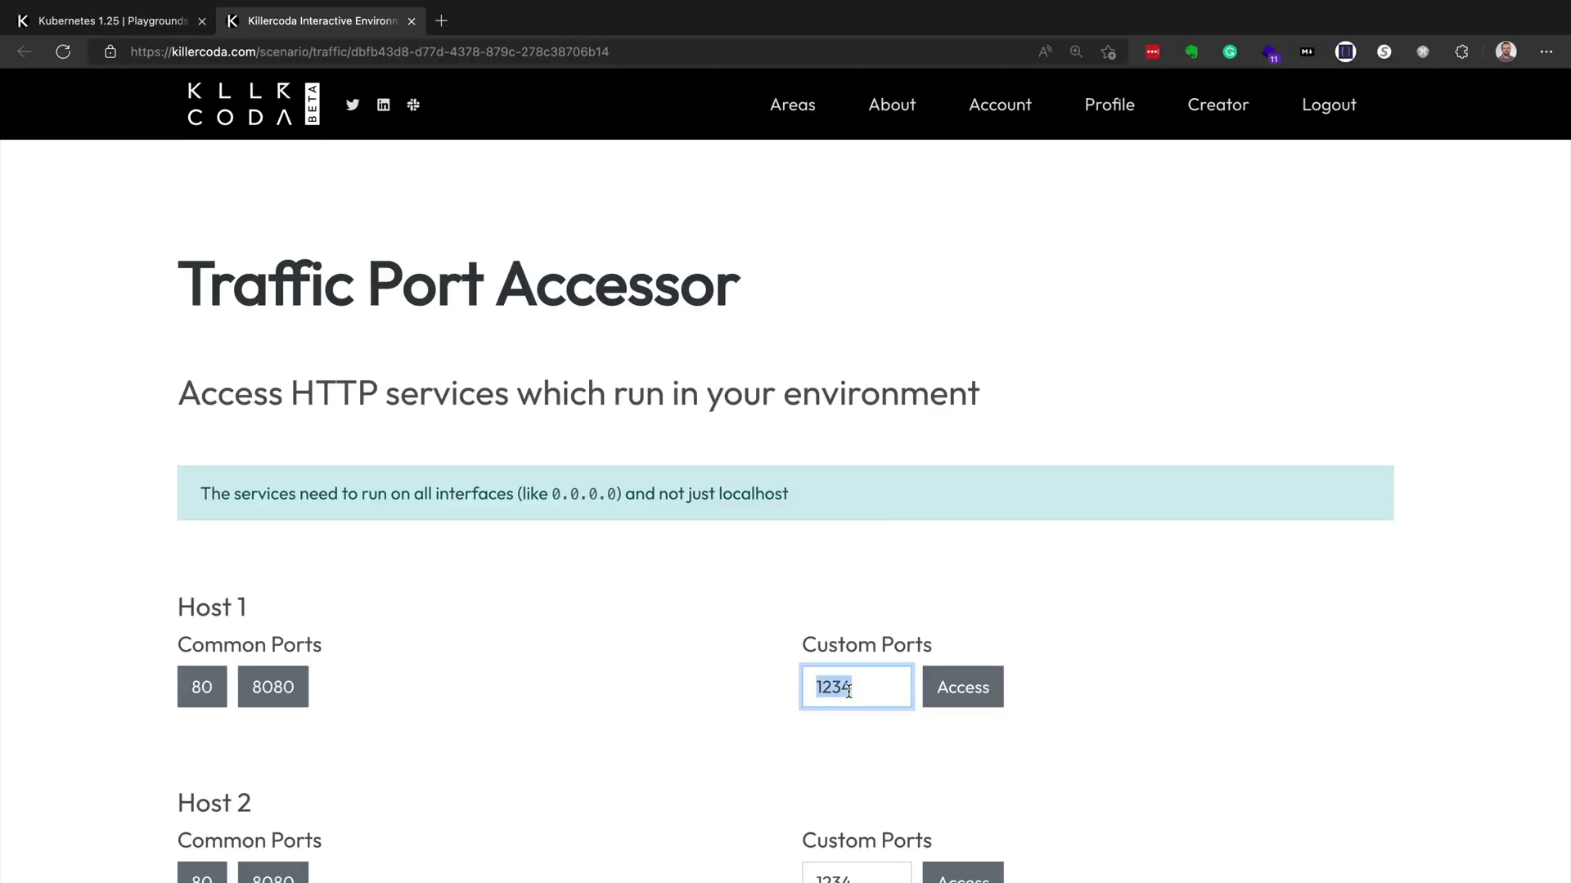
text(32762)
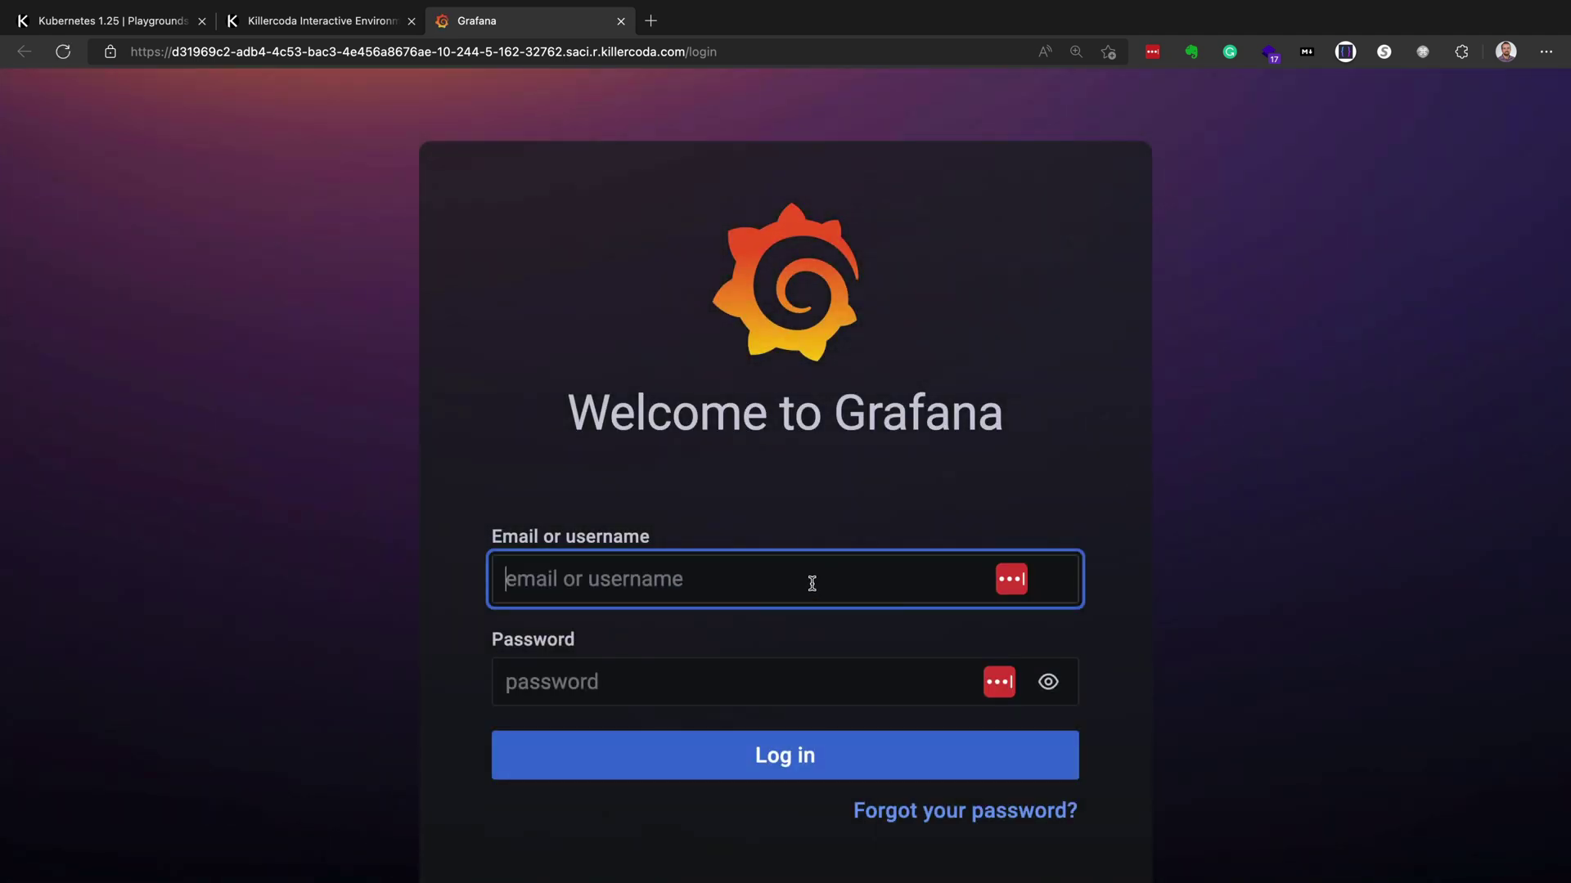
text(admin)
key(Tab)
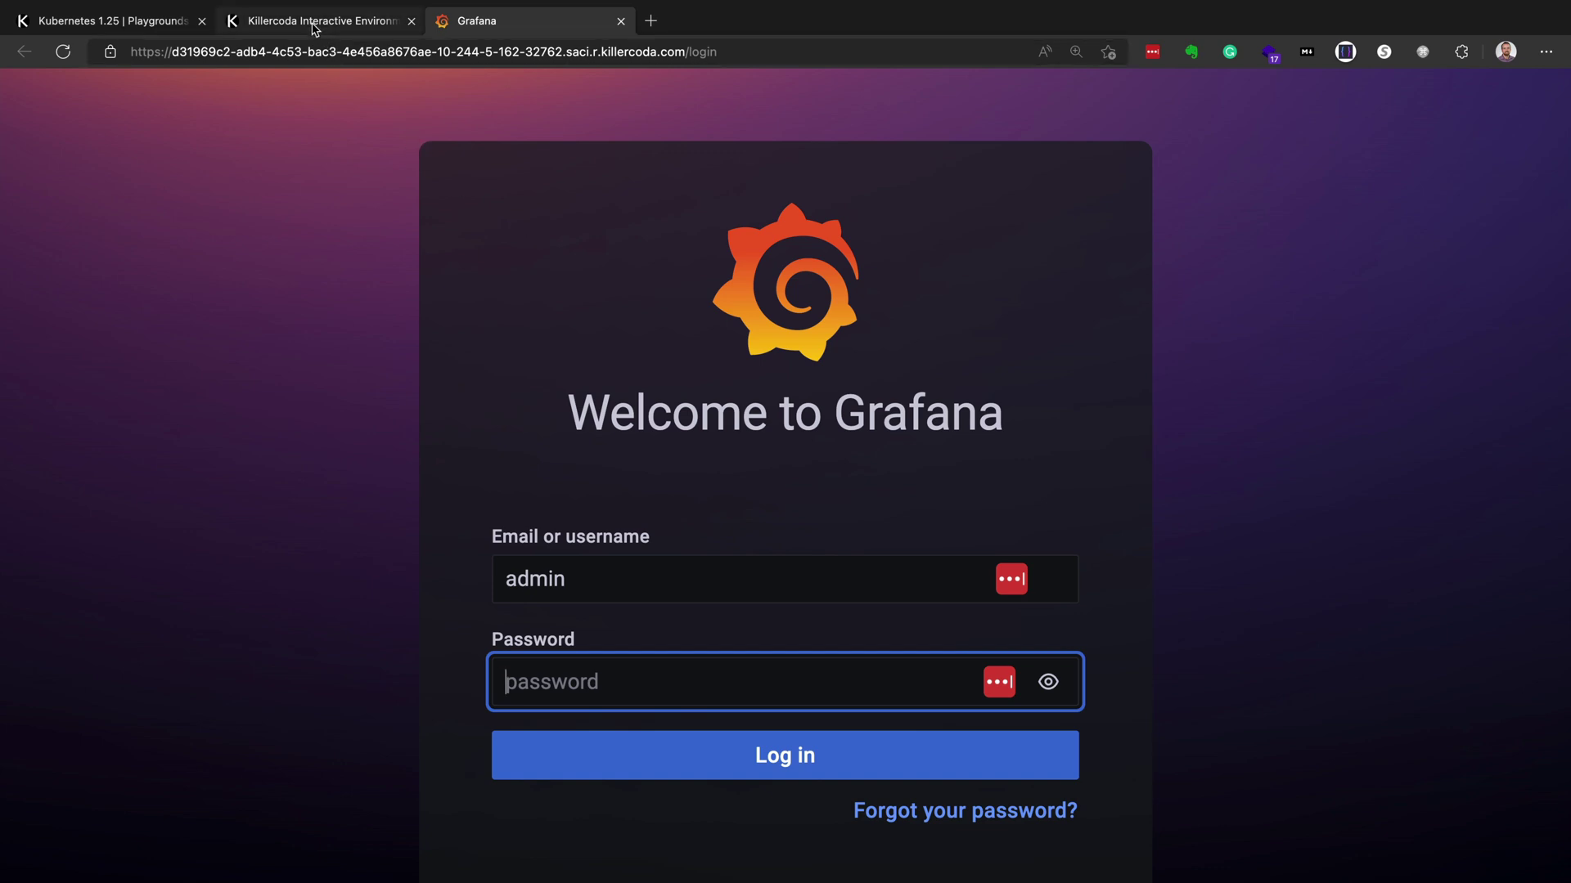
- Decode the Grafana admin password from the grafana-admin-credentials secret in the terminal and copy it
click(179, 24)
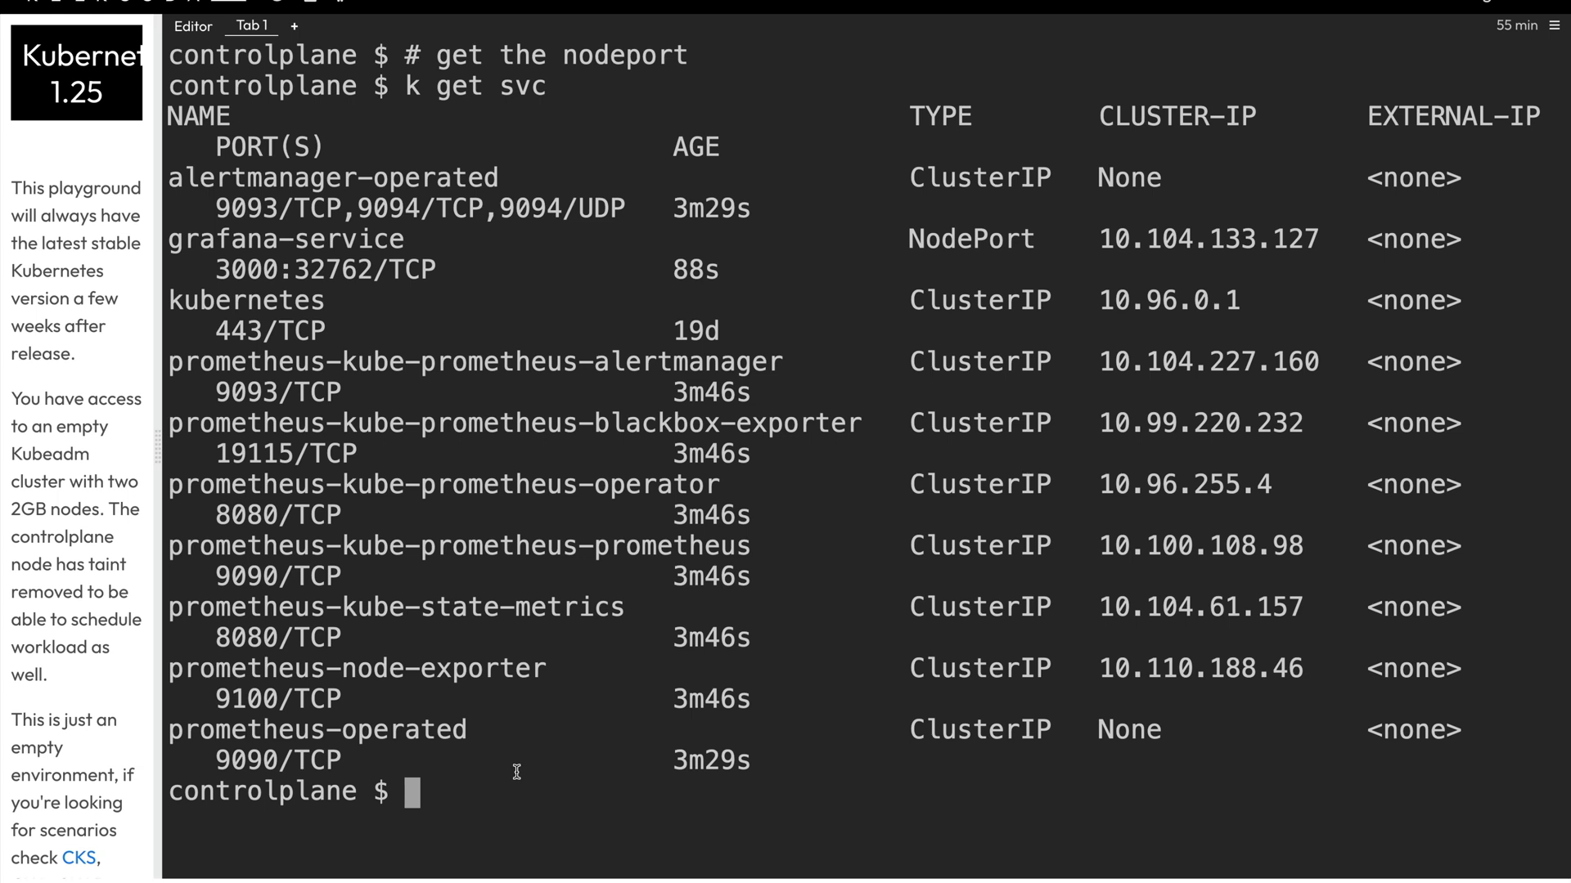
key(ctrl+v)
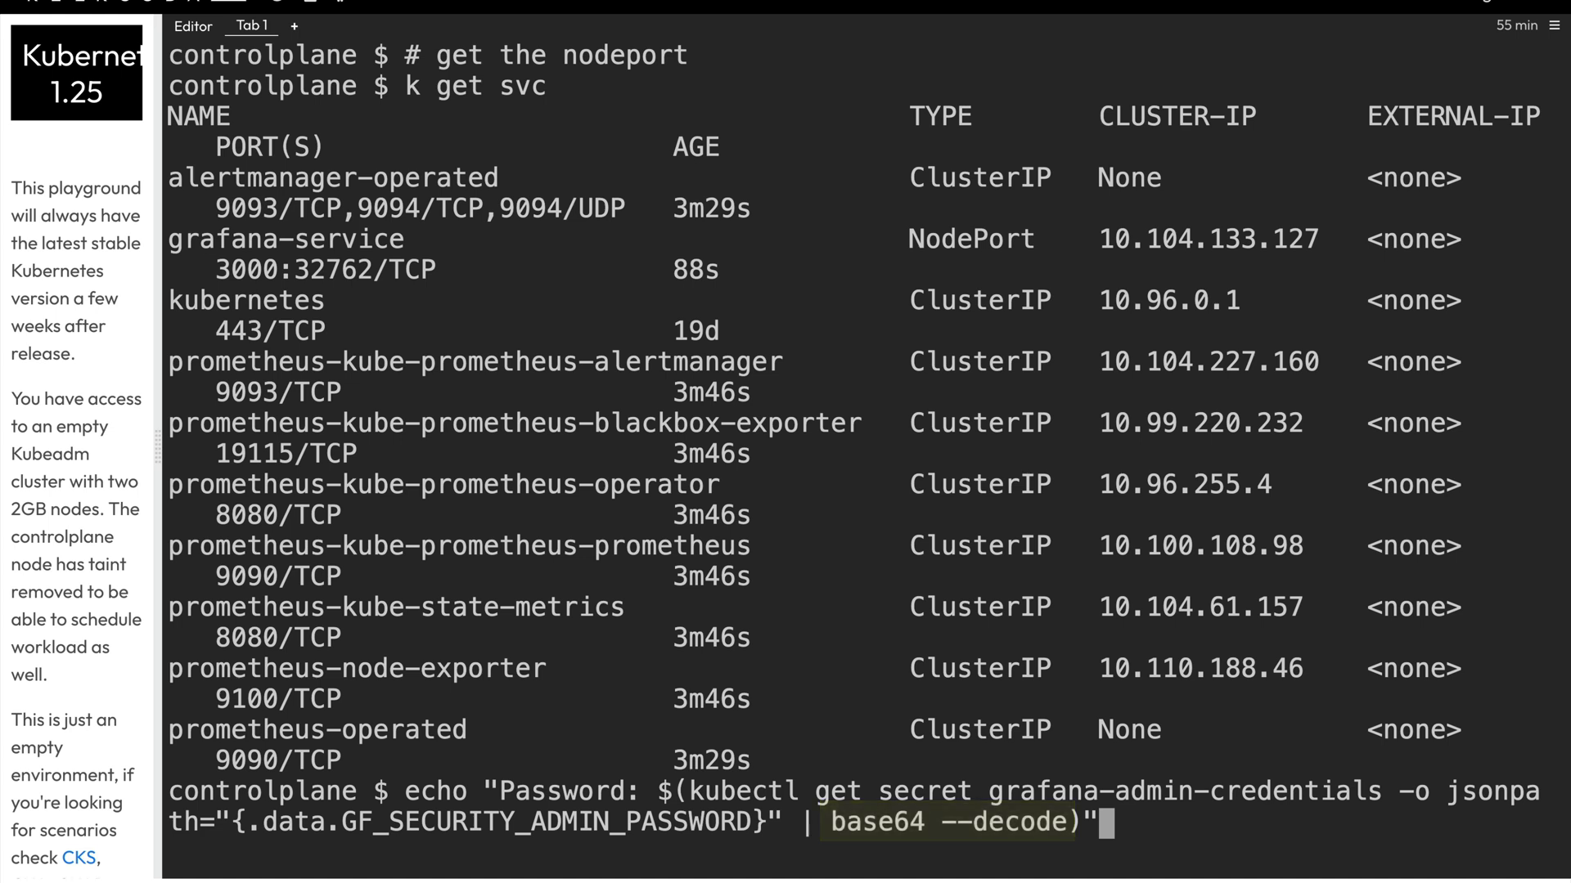
key(Return)
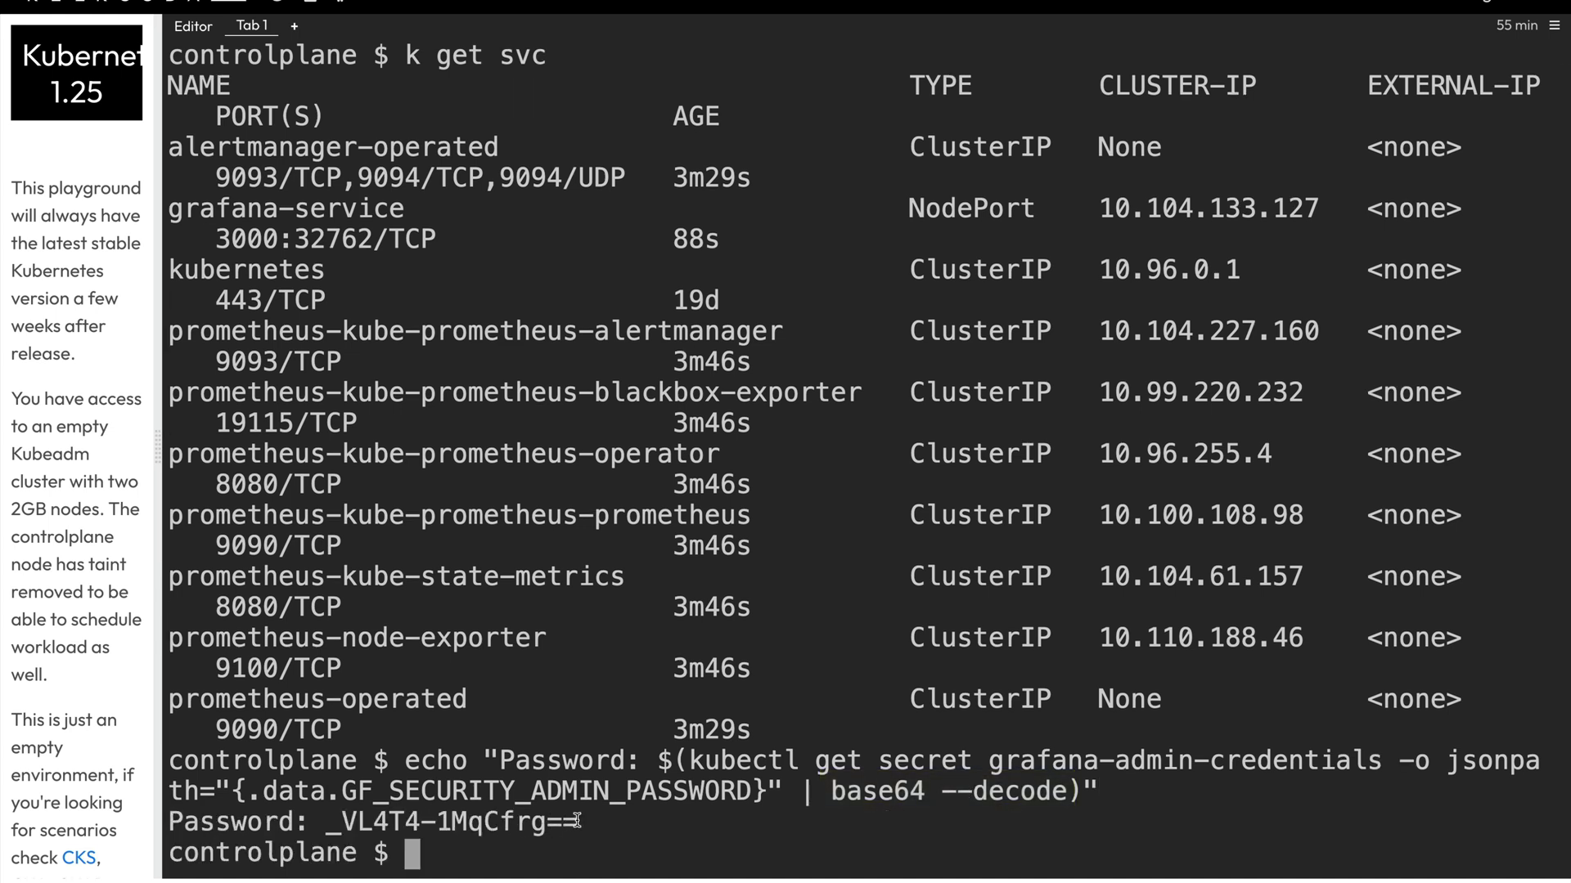
drag(579, 822, 324, 824)
key(super+c)
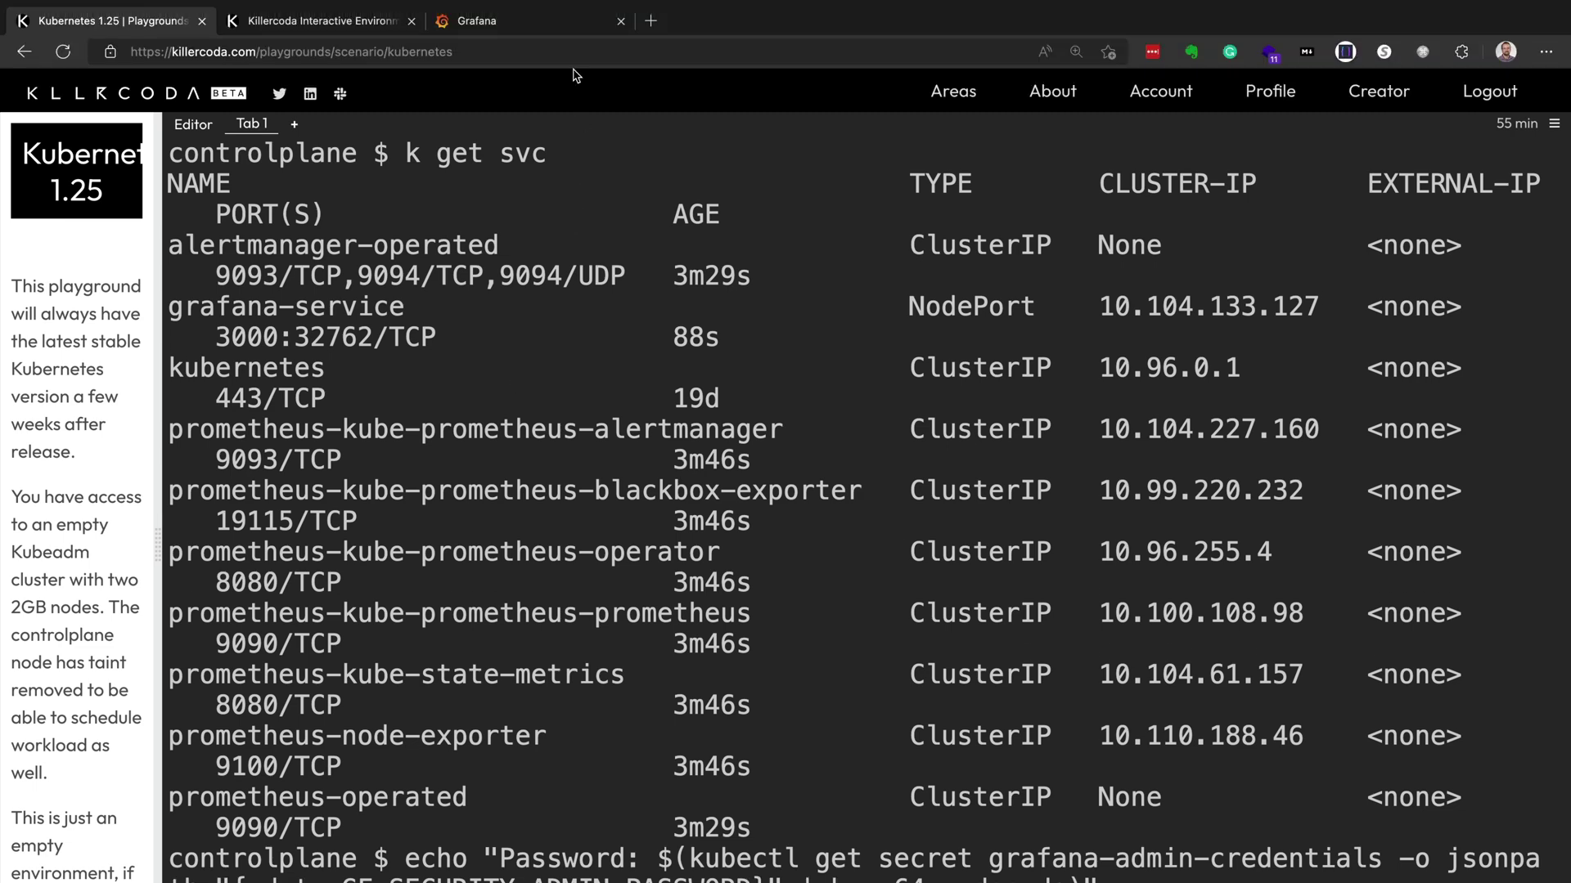
- Paste the admin password into Grafana's login form and log in
click(573, 20)
key(super+v)
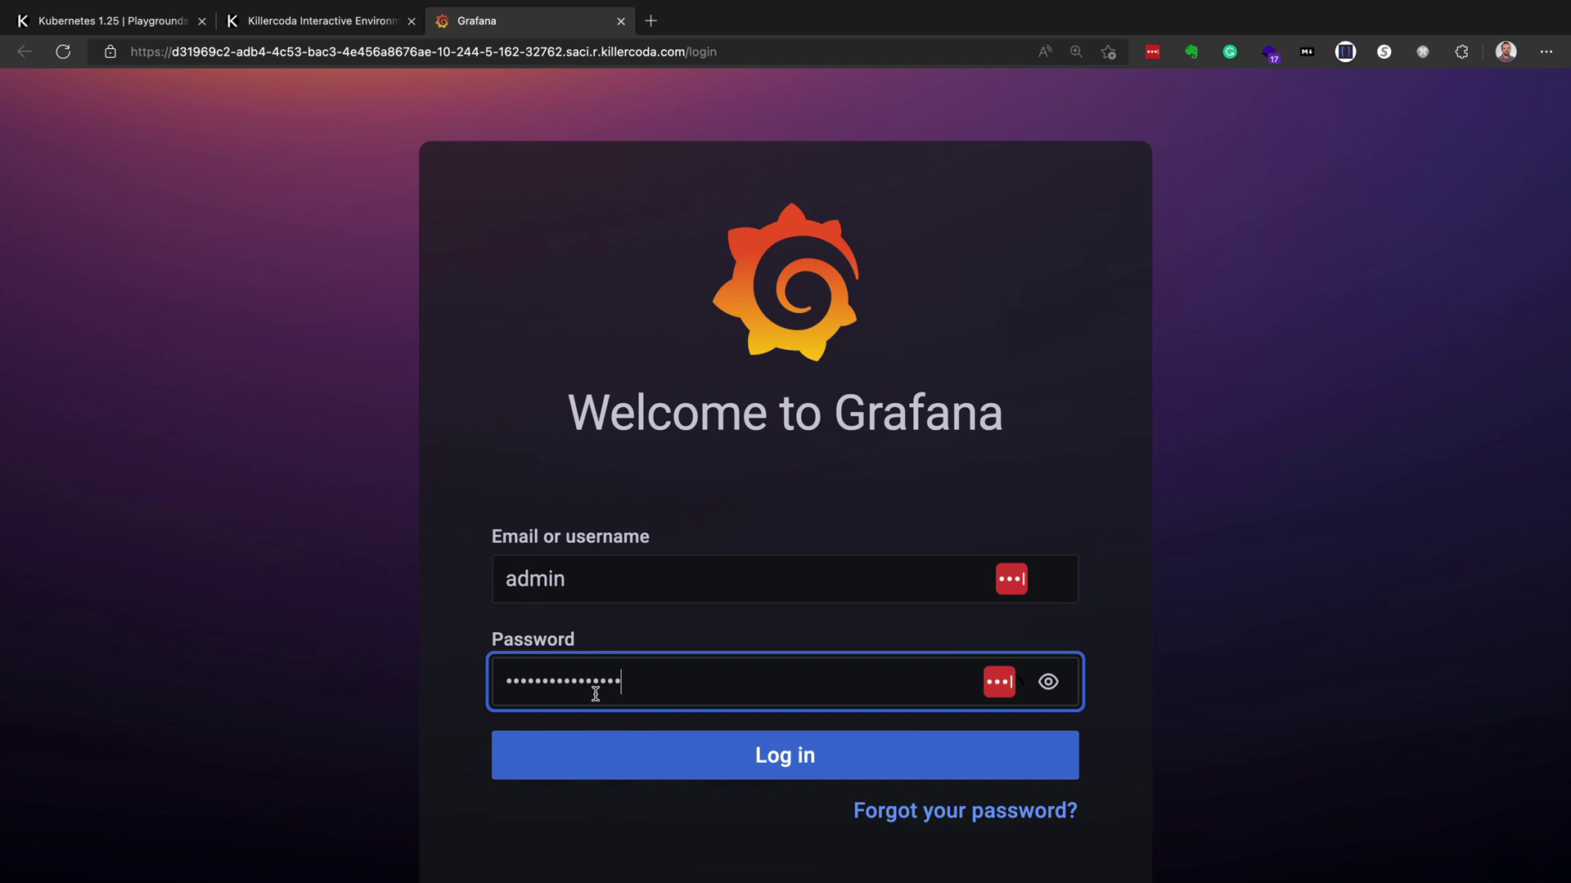
click(677, 766)
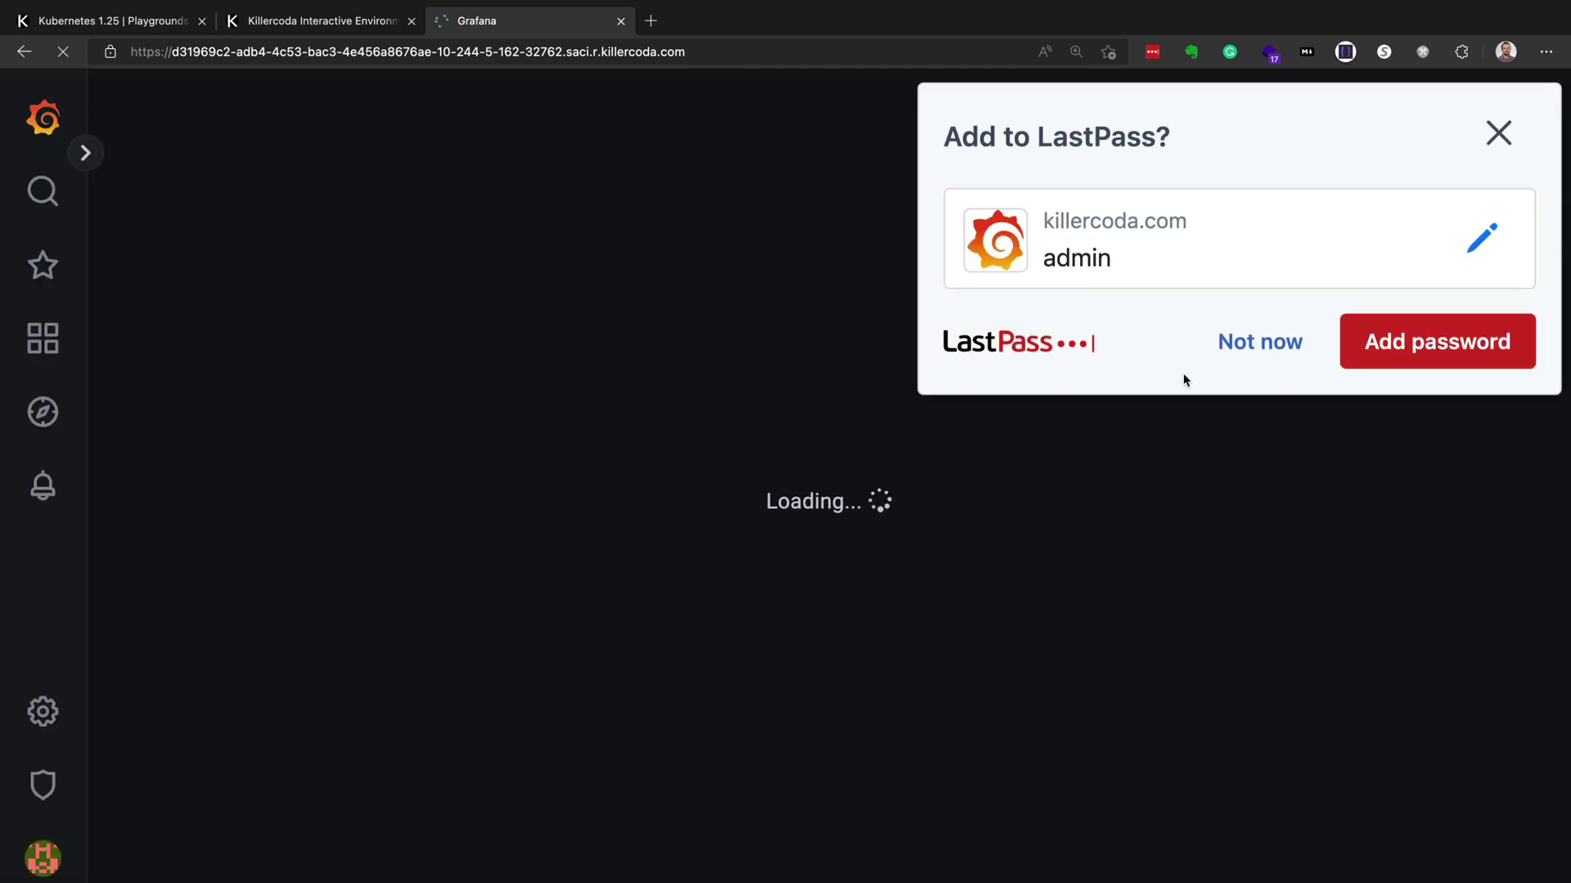
- Dismiss the LastPass prompt, add Prometheus as the first data source, and focus its URL field
click(1243, 348)
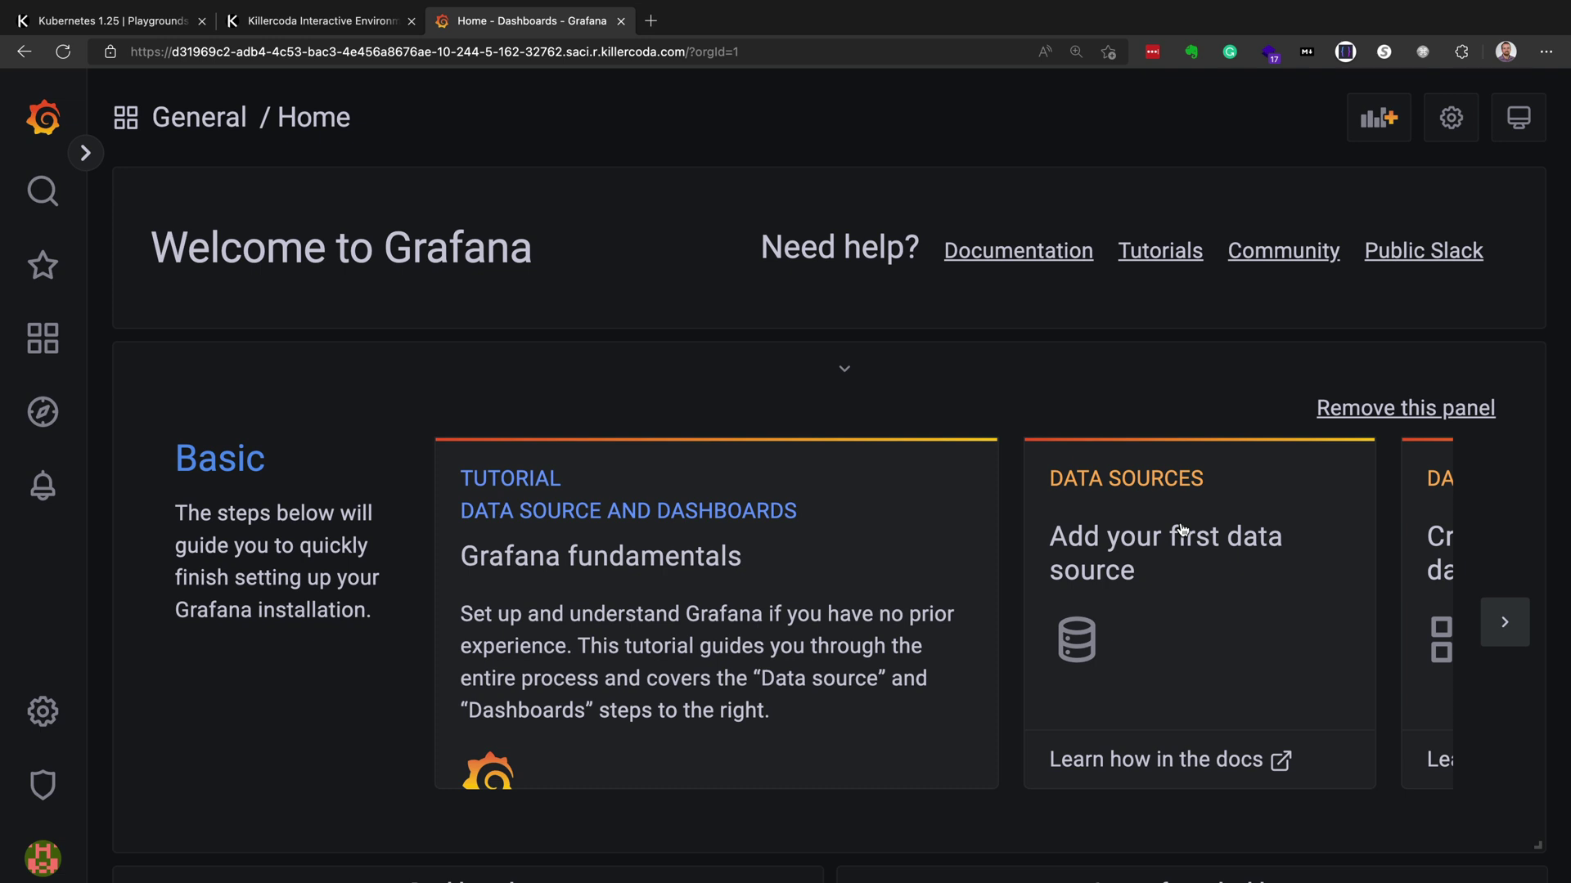
click(1165, 572)
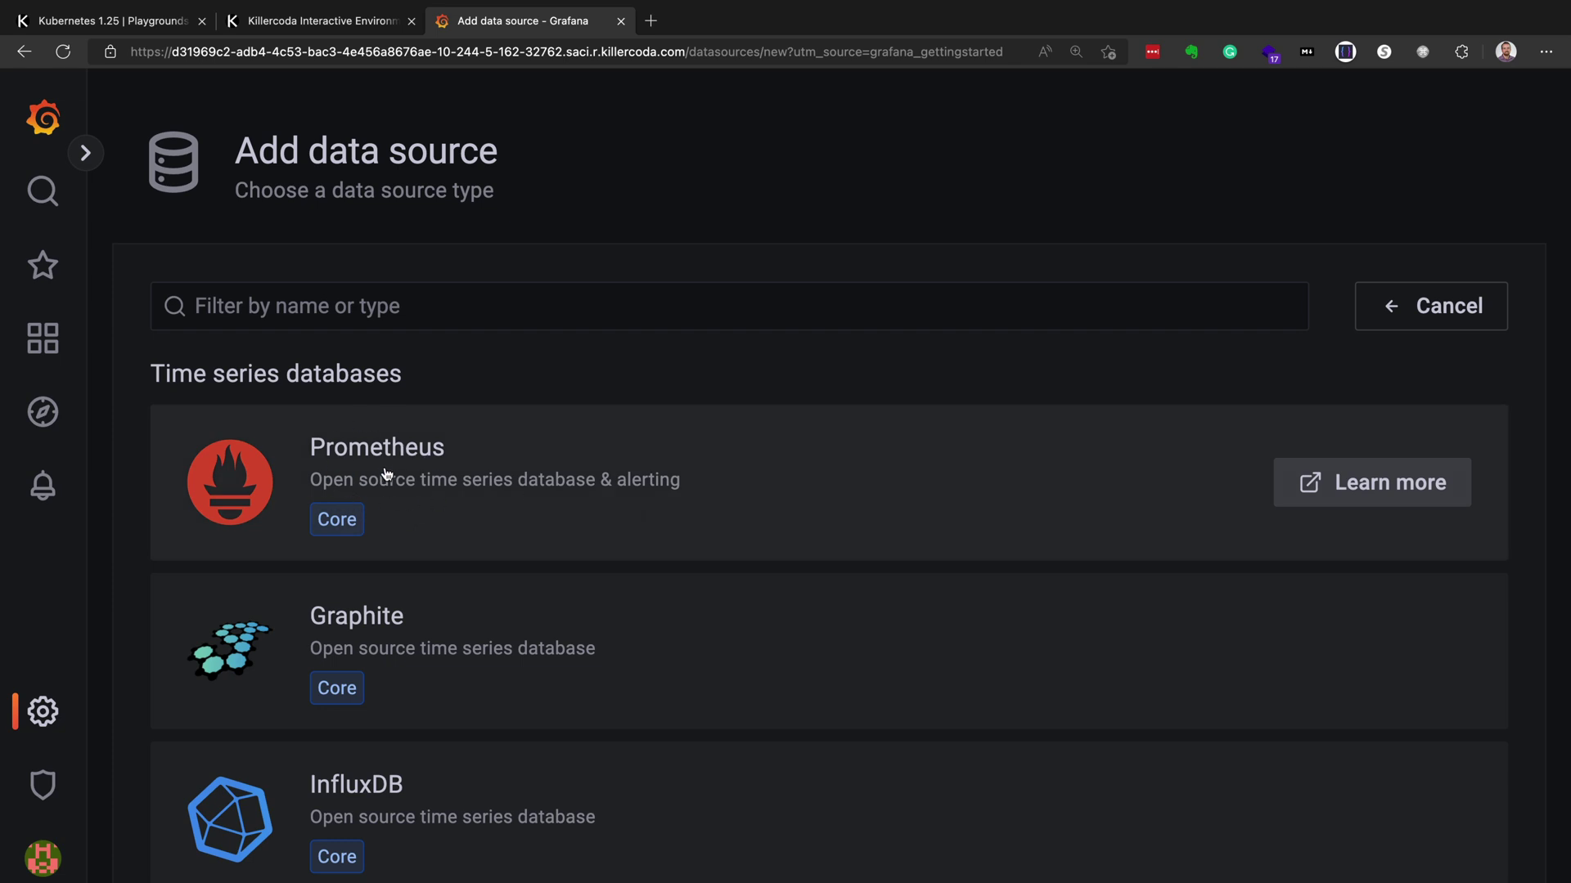
click(389, 455)
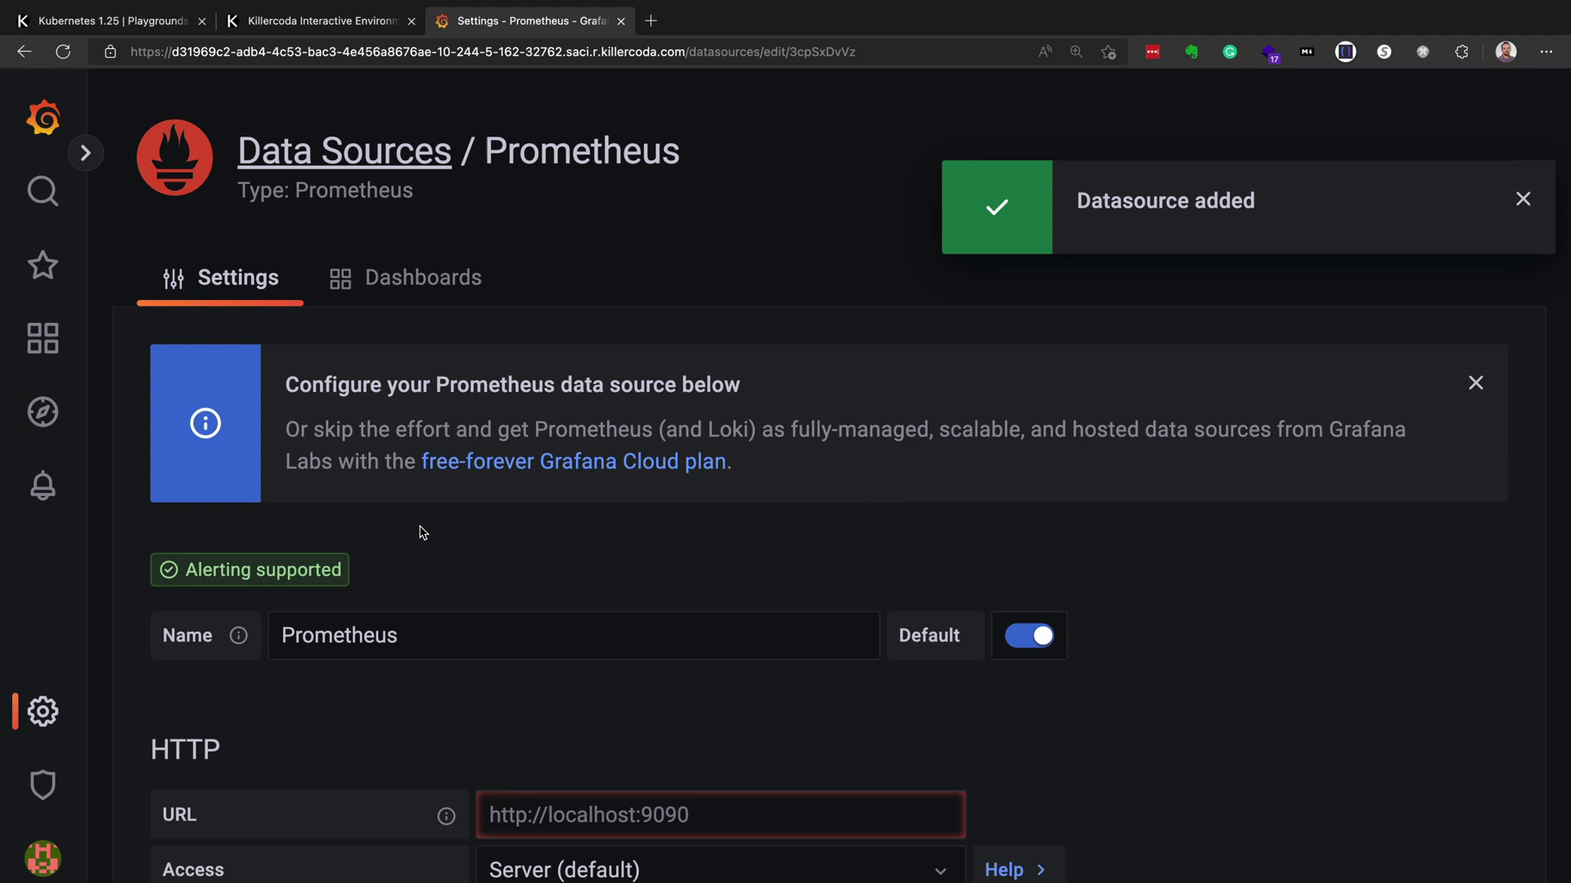
scroll(528, 589, down, 2)
click(562, 663)
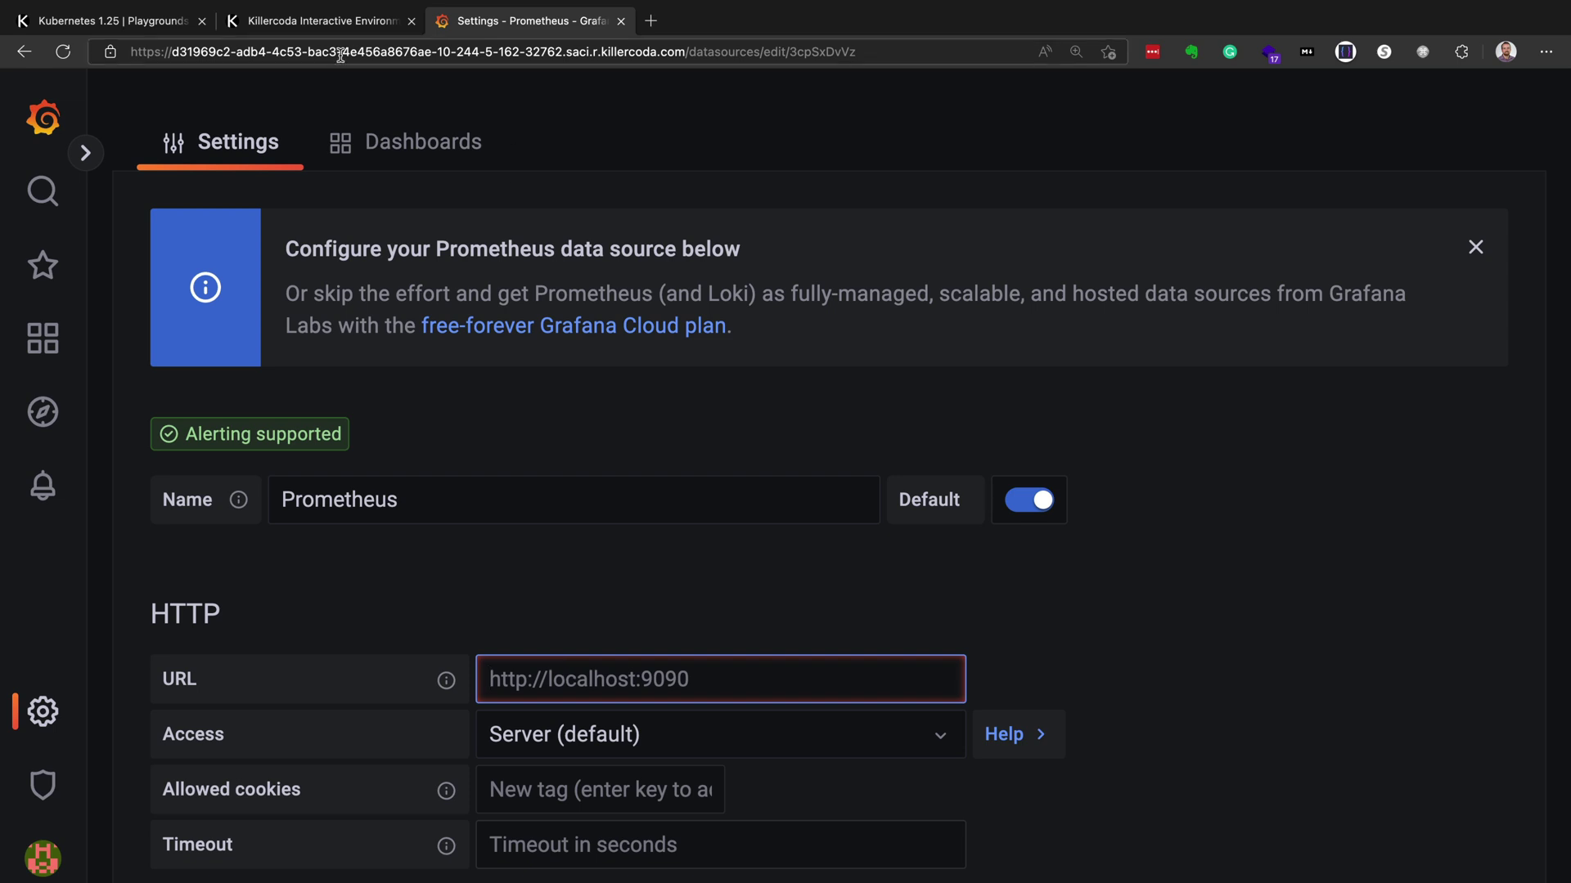
- Back in the terminal, select and copy the prometheus-kube-prometheus-prometheus service name (port 9090)
click(162, 25)
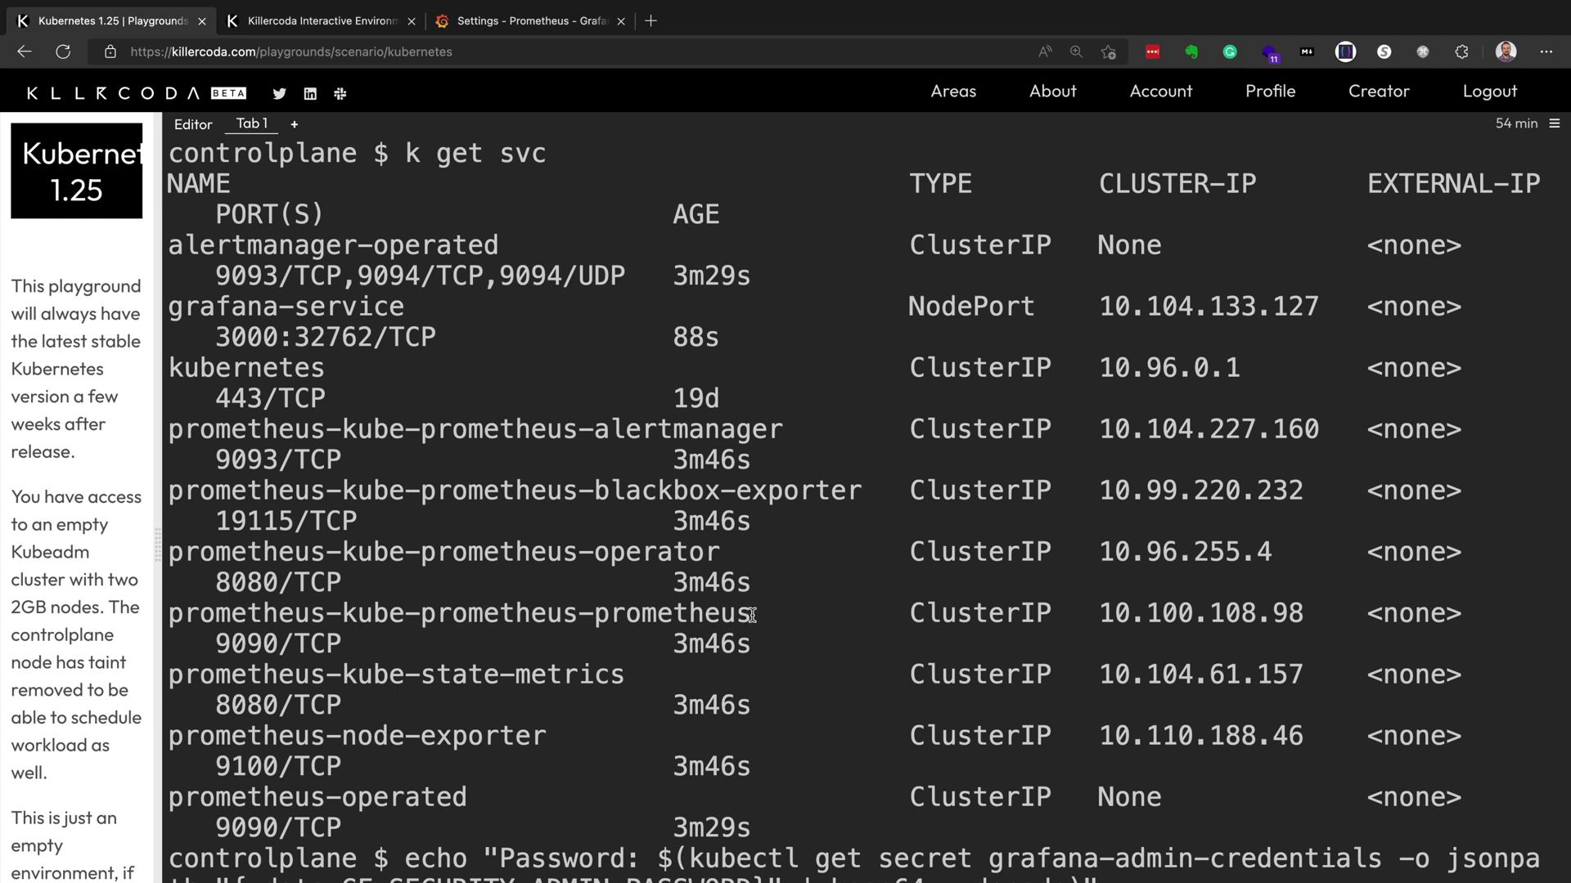
drag(751, 615, 175, 615)
key(super+c)
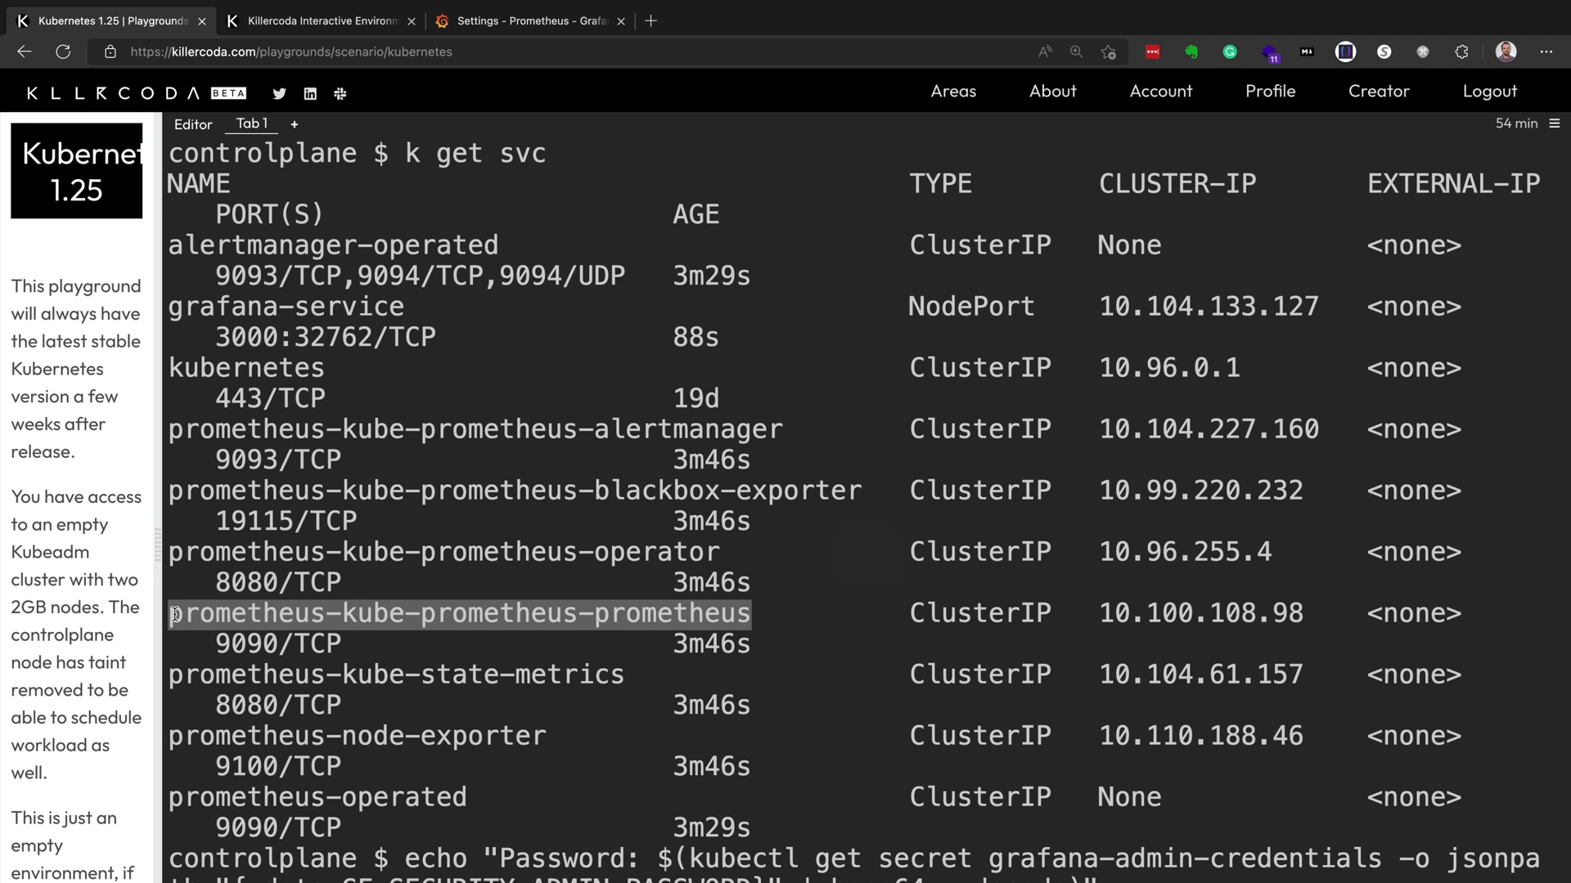
click(530, 24)
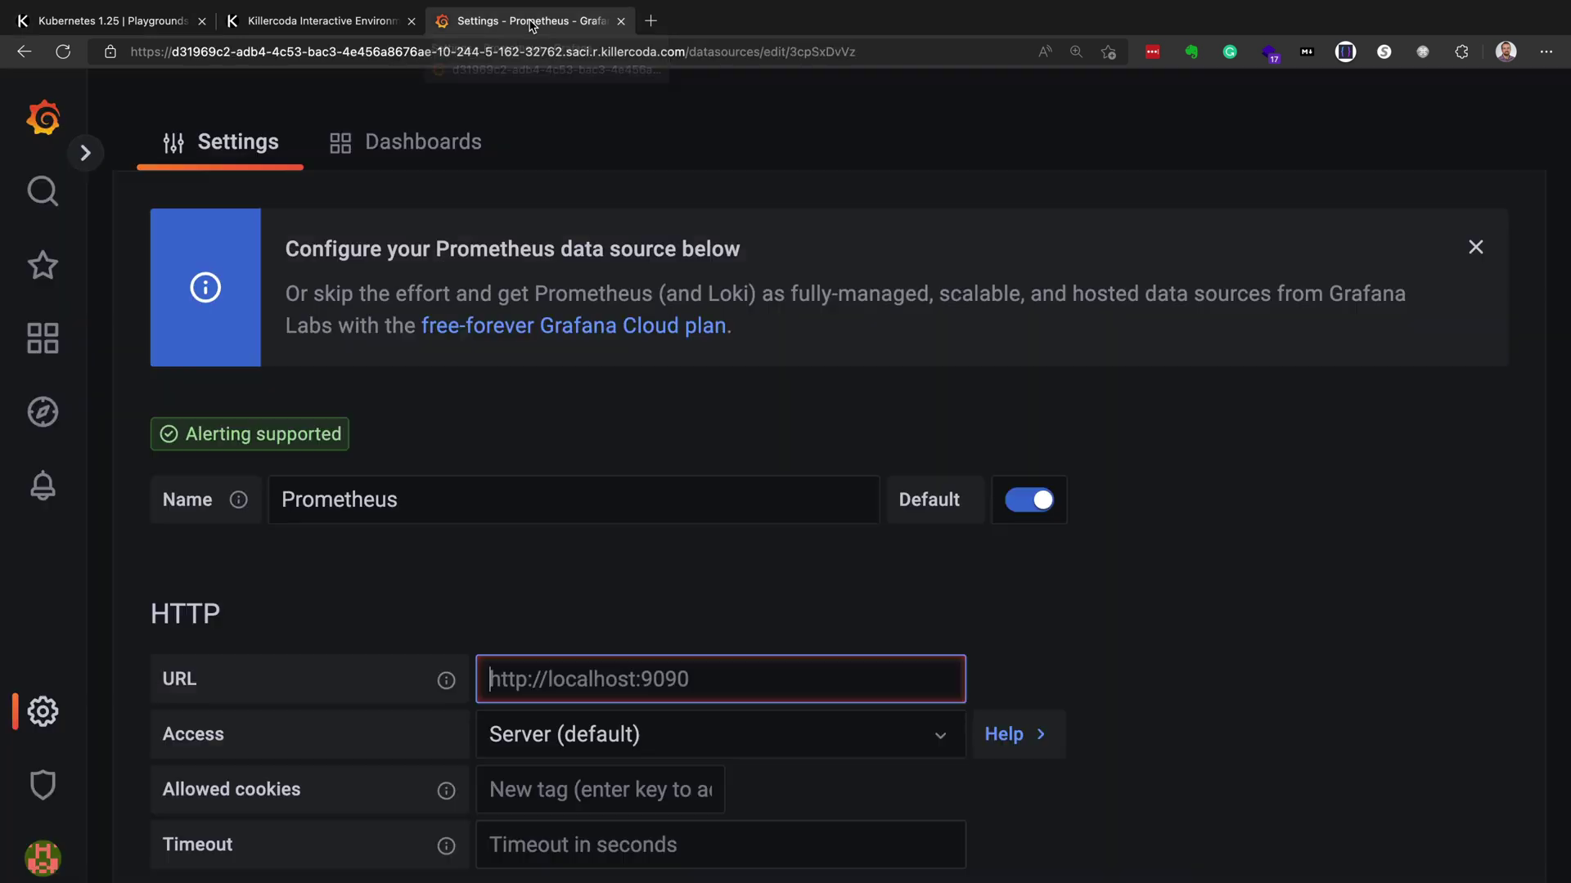
text(ht)
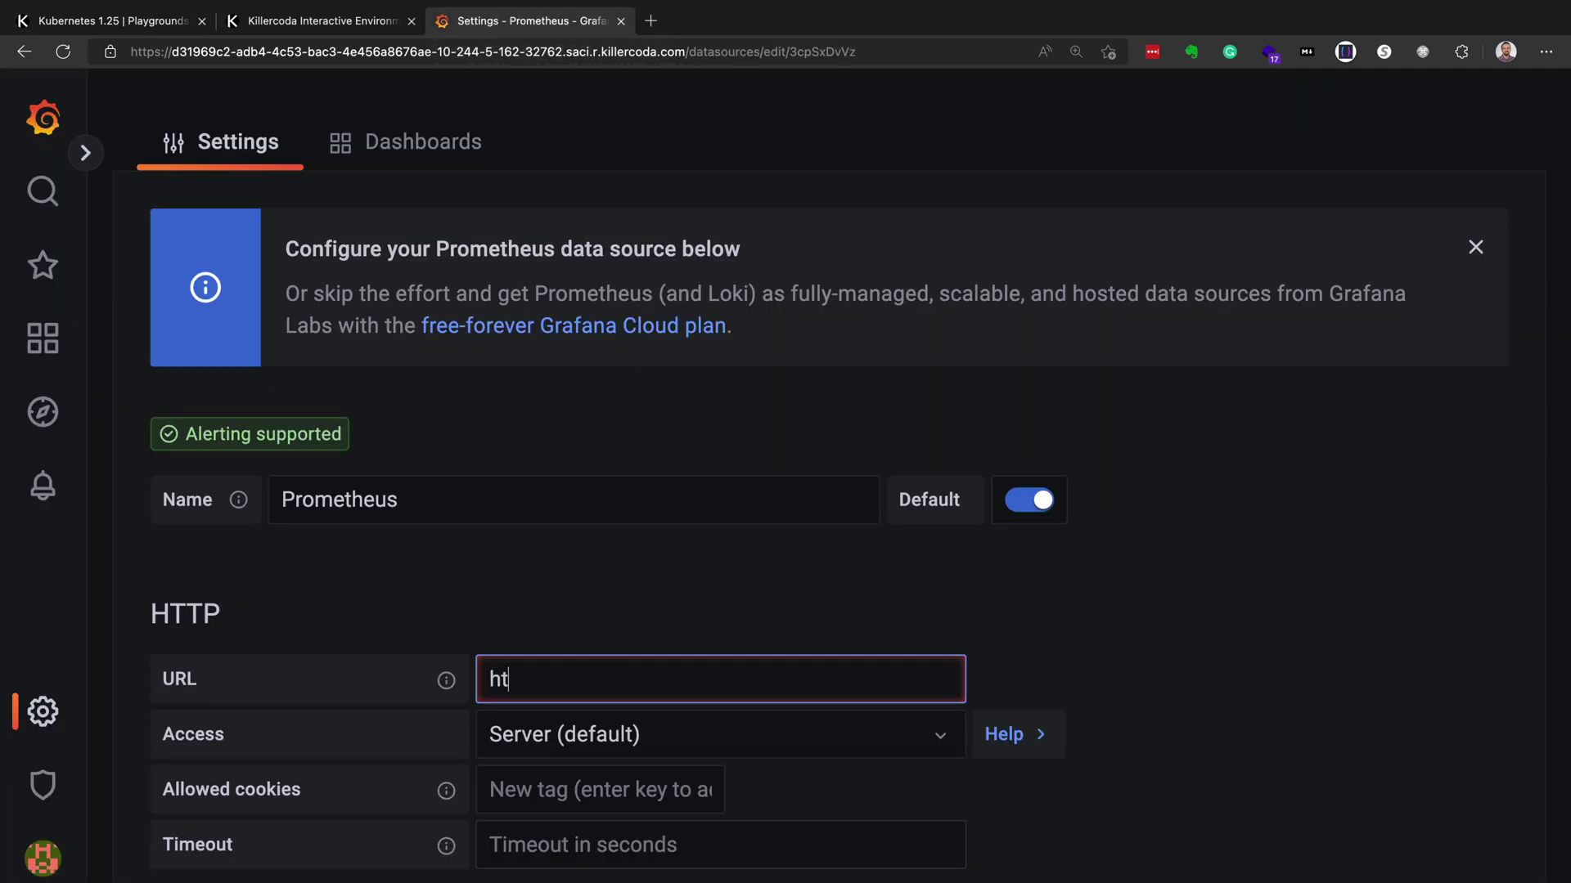
text(tp://)
key(ctrl+v)
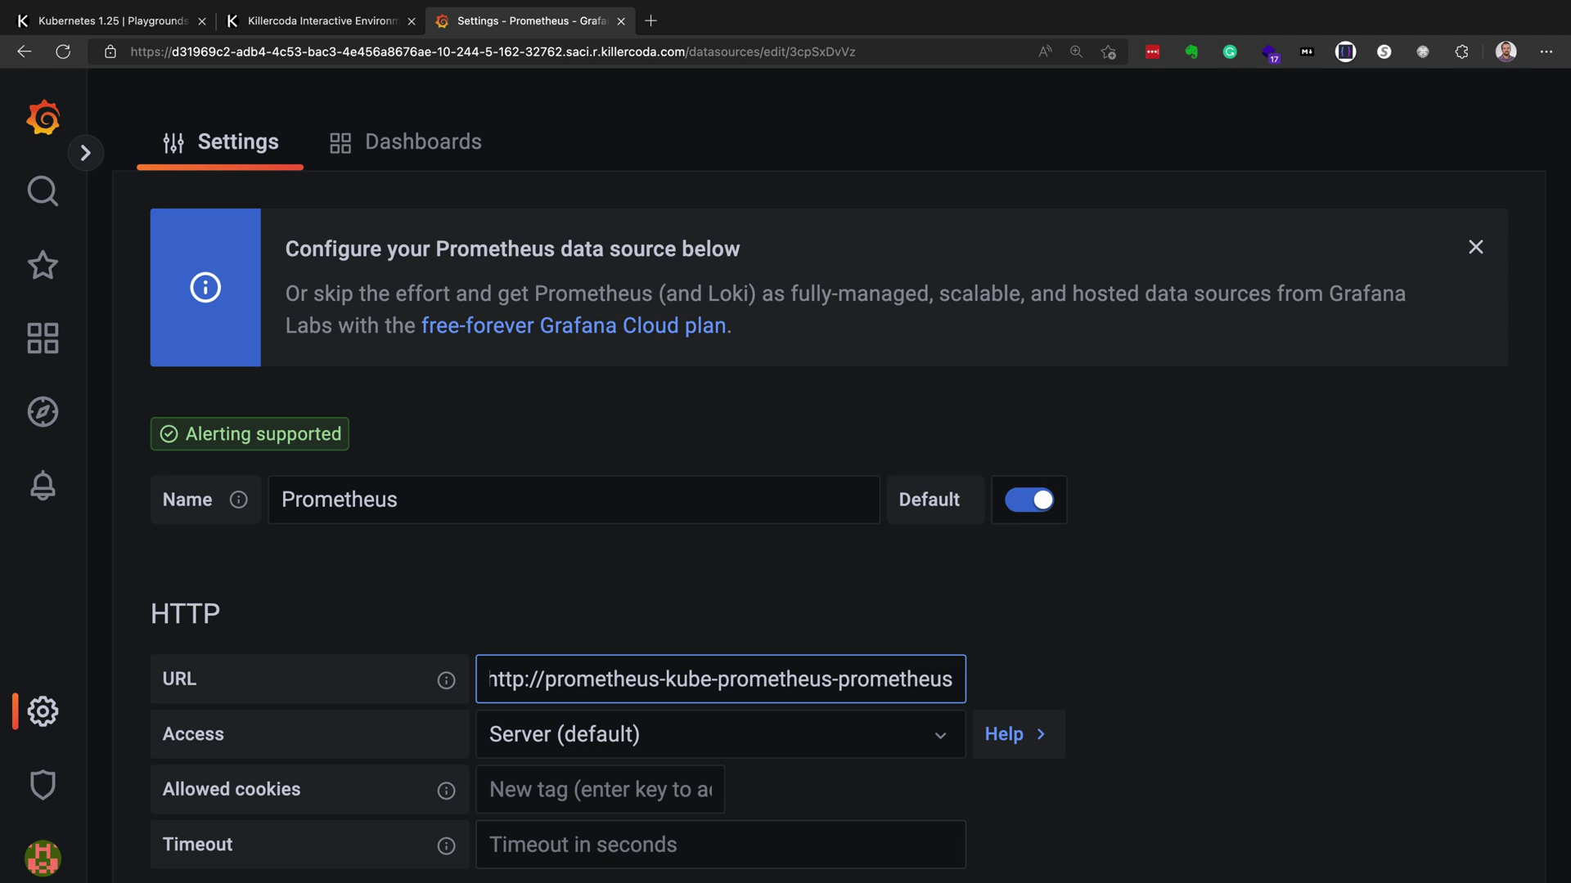
text(.svc.cluster)
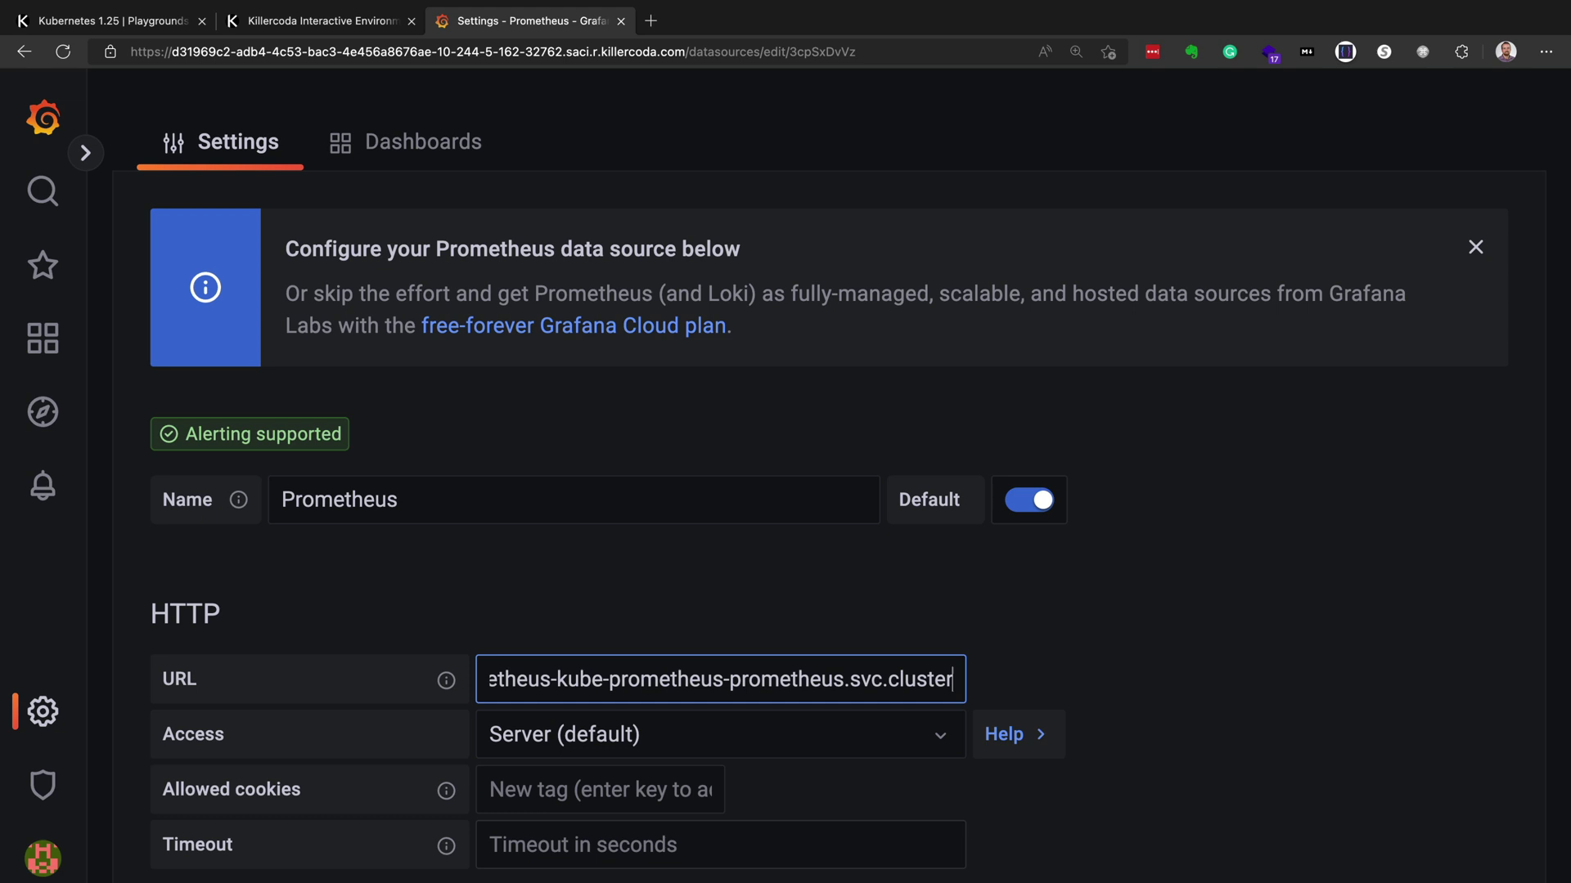
text(.local:)
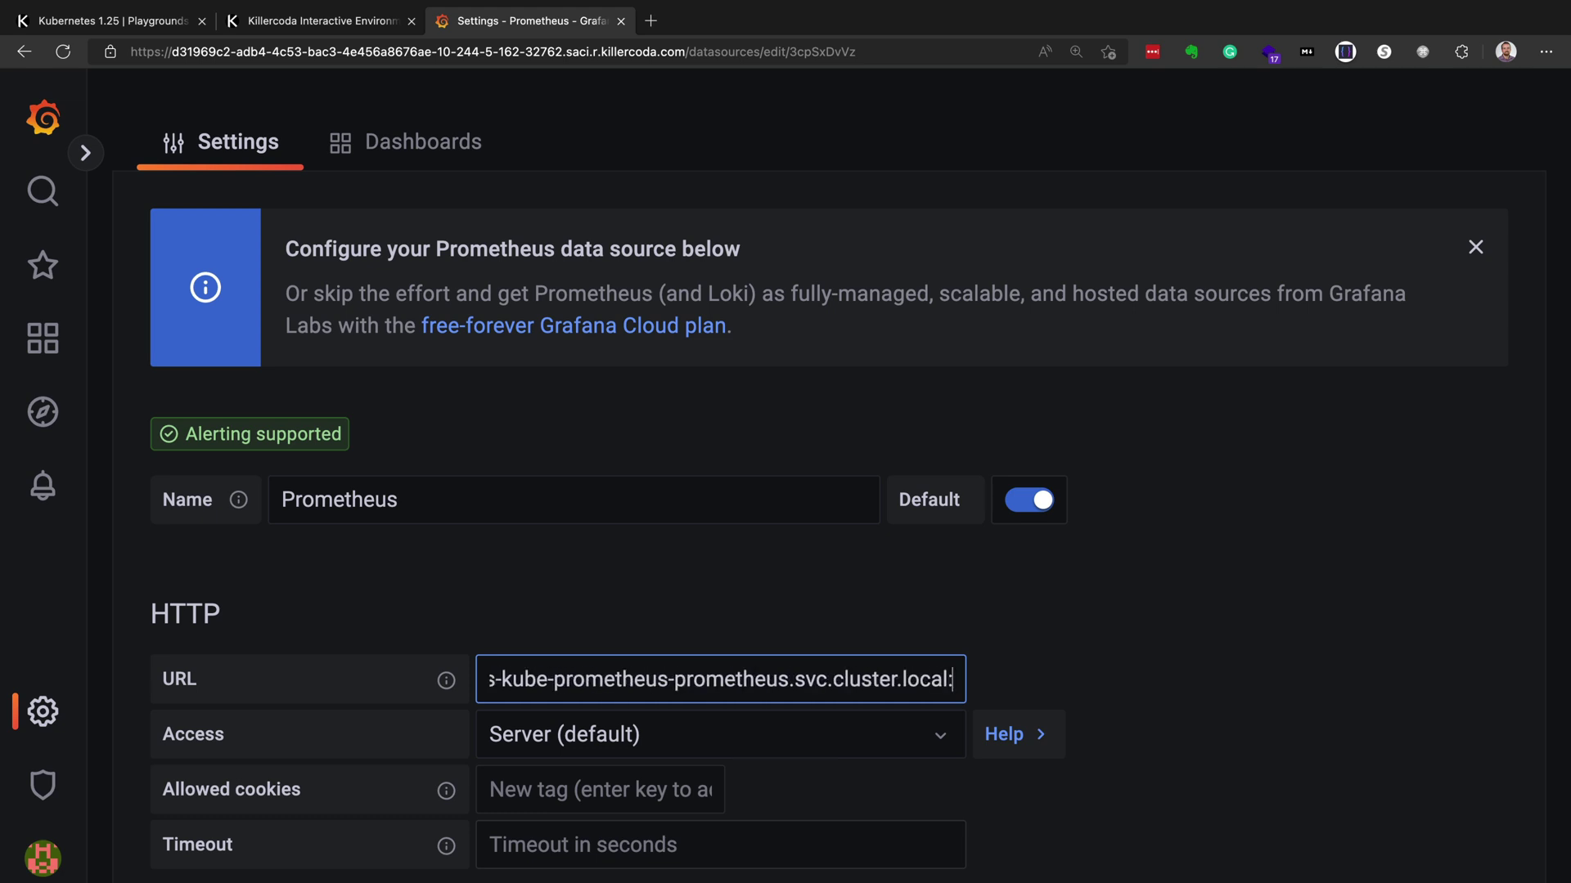
text(8080)
key(BackSpace)
key(BackSpace)
key(BackSpace)
key(BackSpace)
text(900)
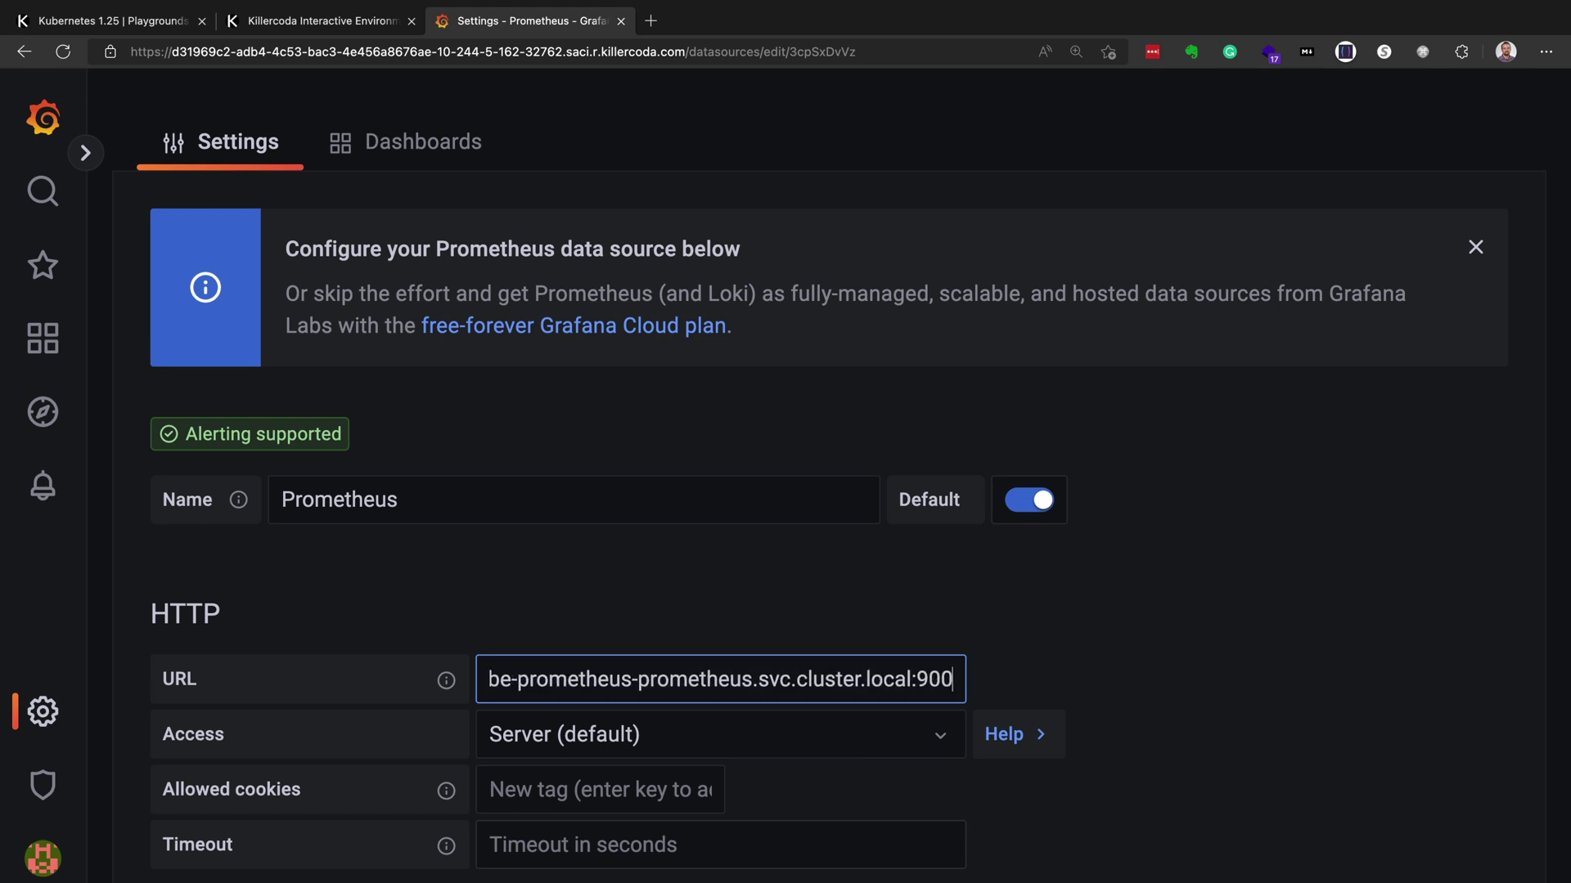
key(BackSpace)
text(90)
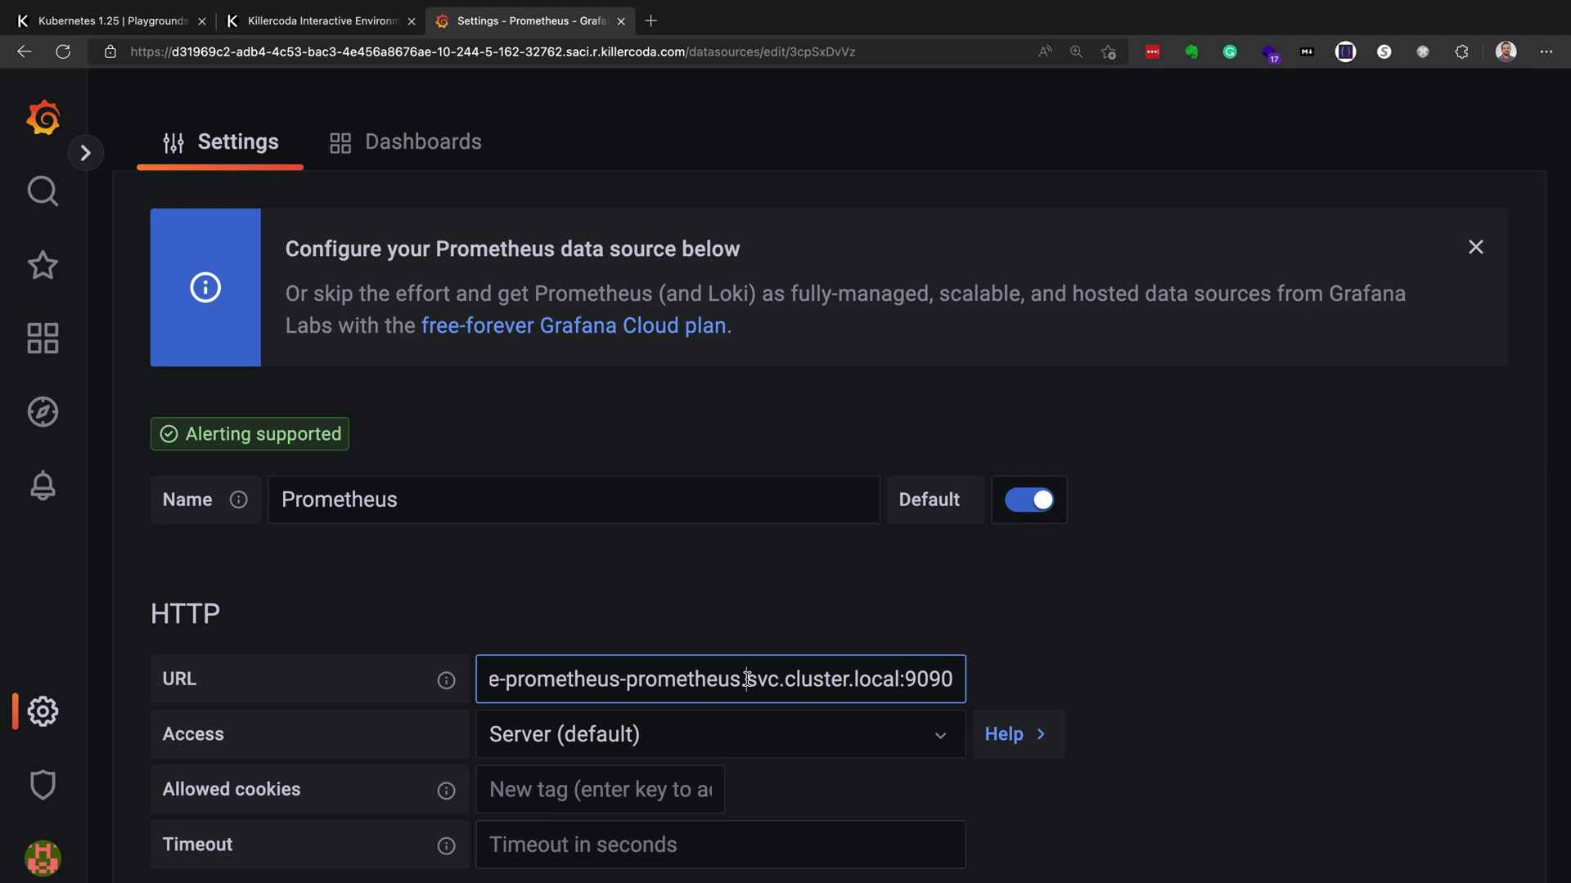
- Insert the 'default.' namespace before svc in the Prometheus URL
click(747, 679)
text(default.)
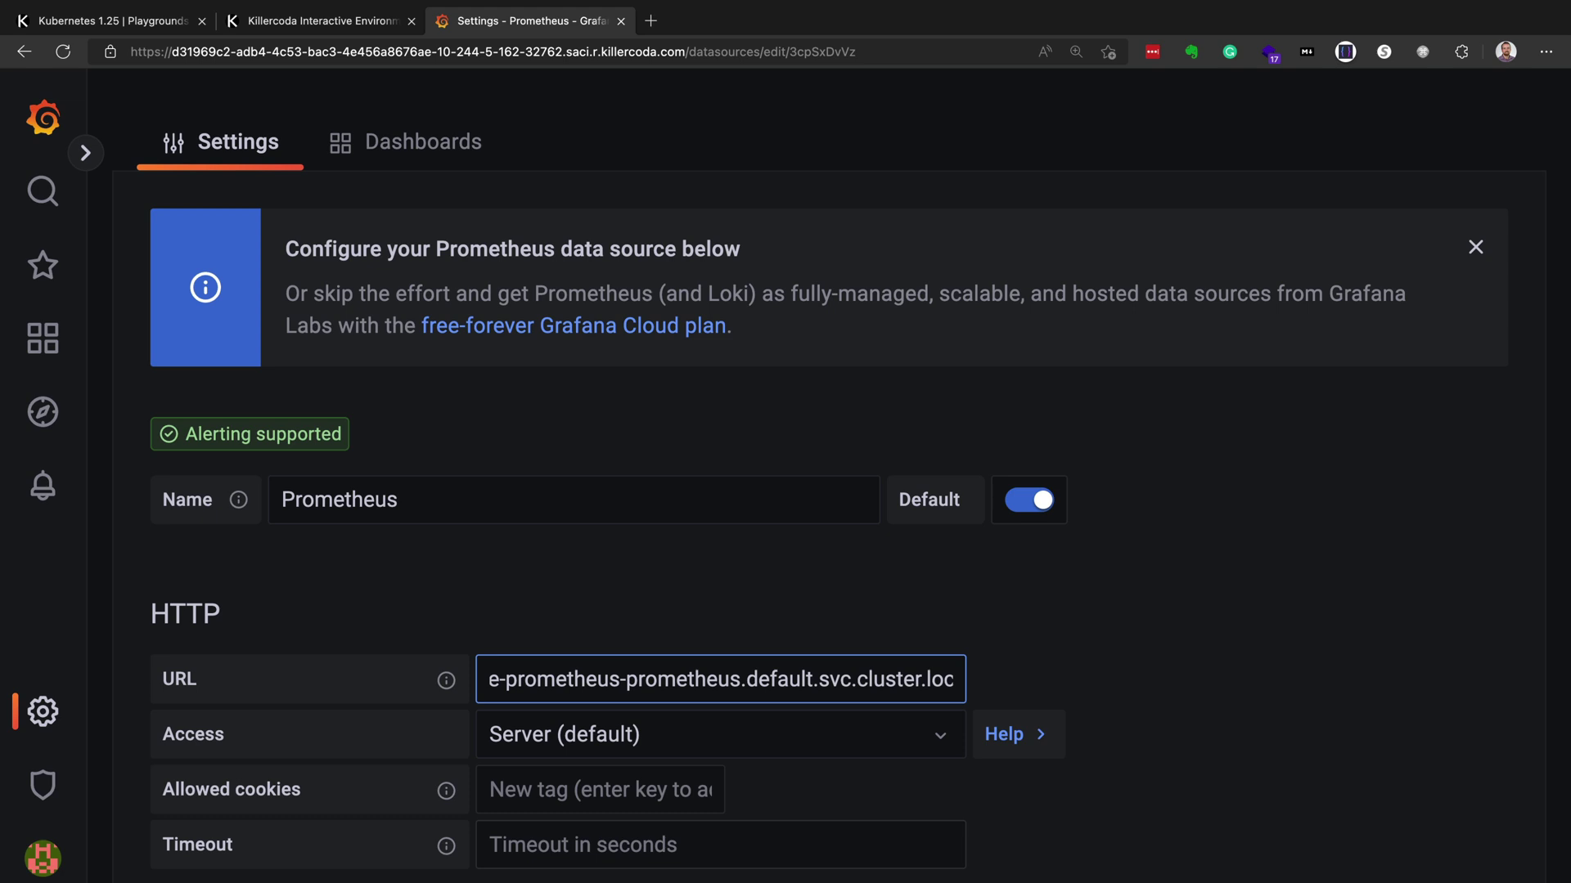
key(End)
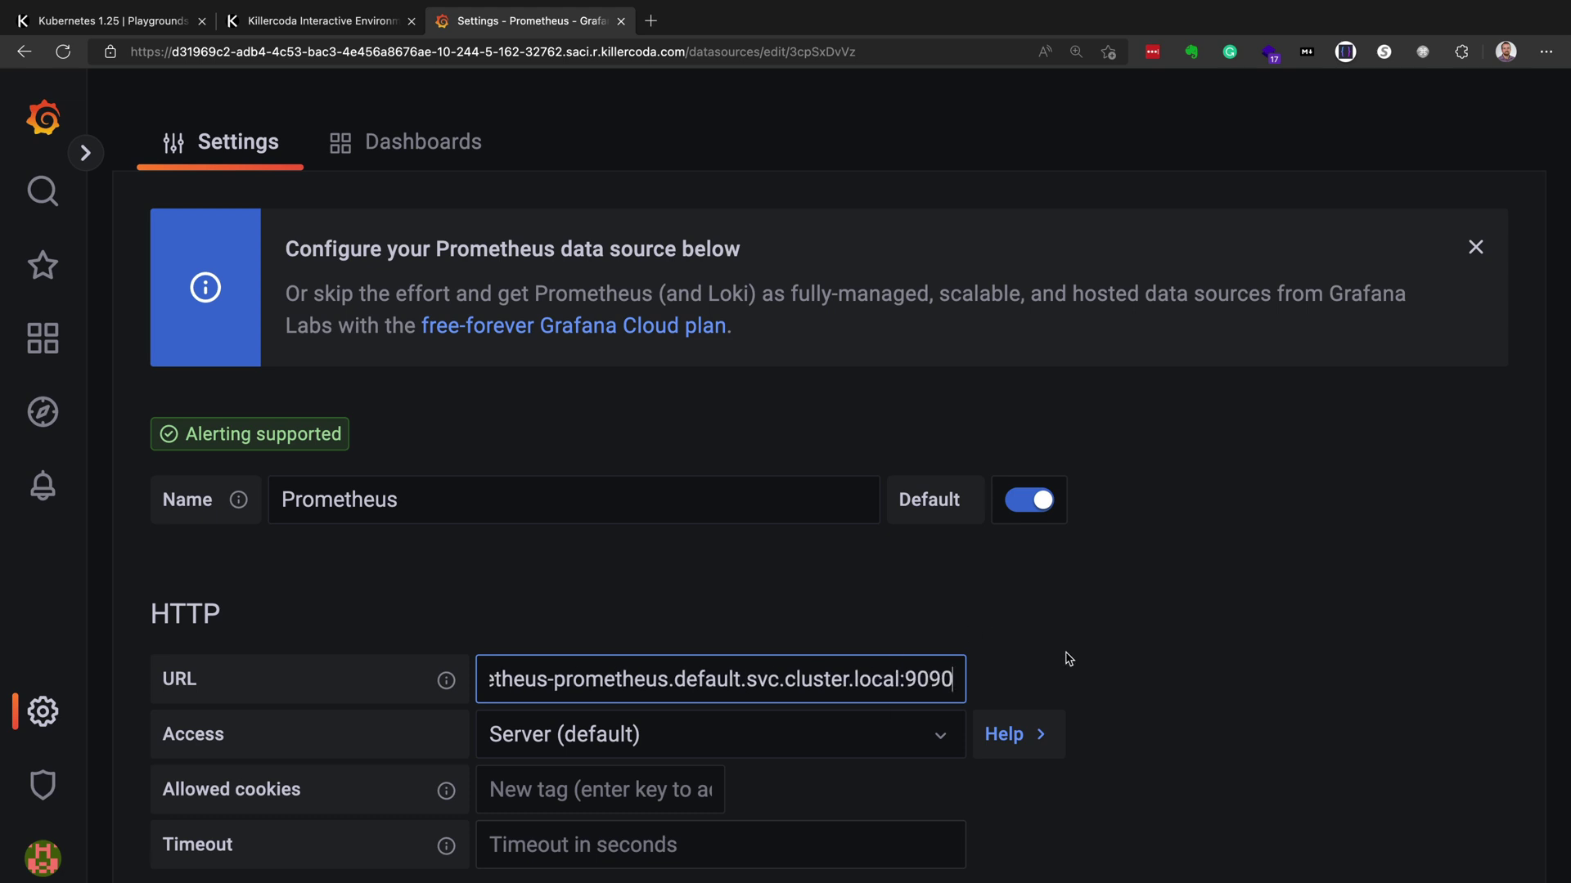
- Save & test the Prometheus data source so it reports working
scroll(1067, 658, down, 8)
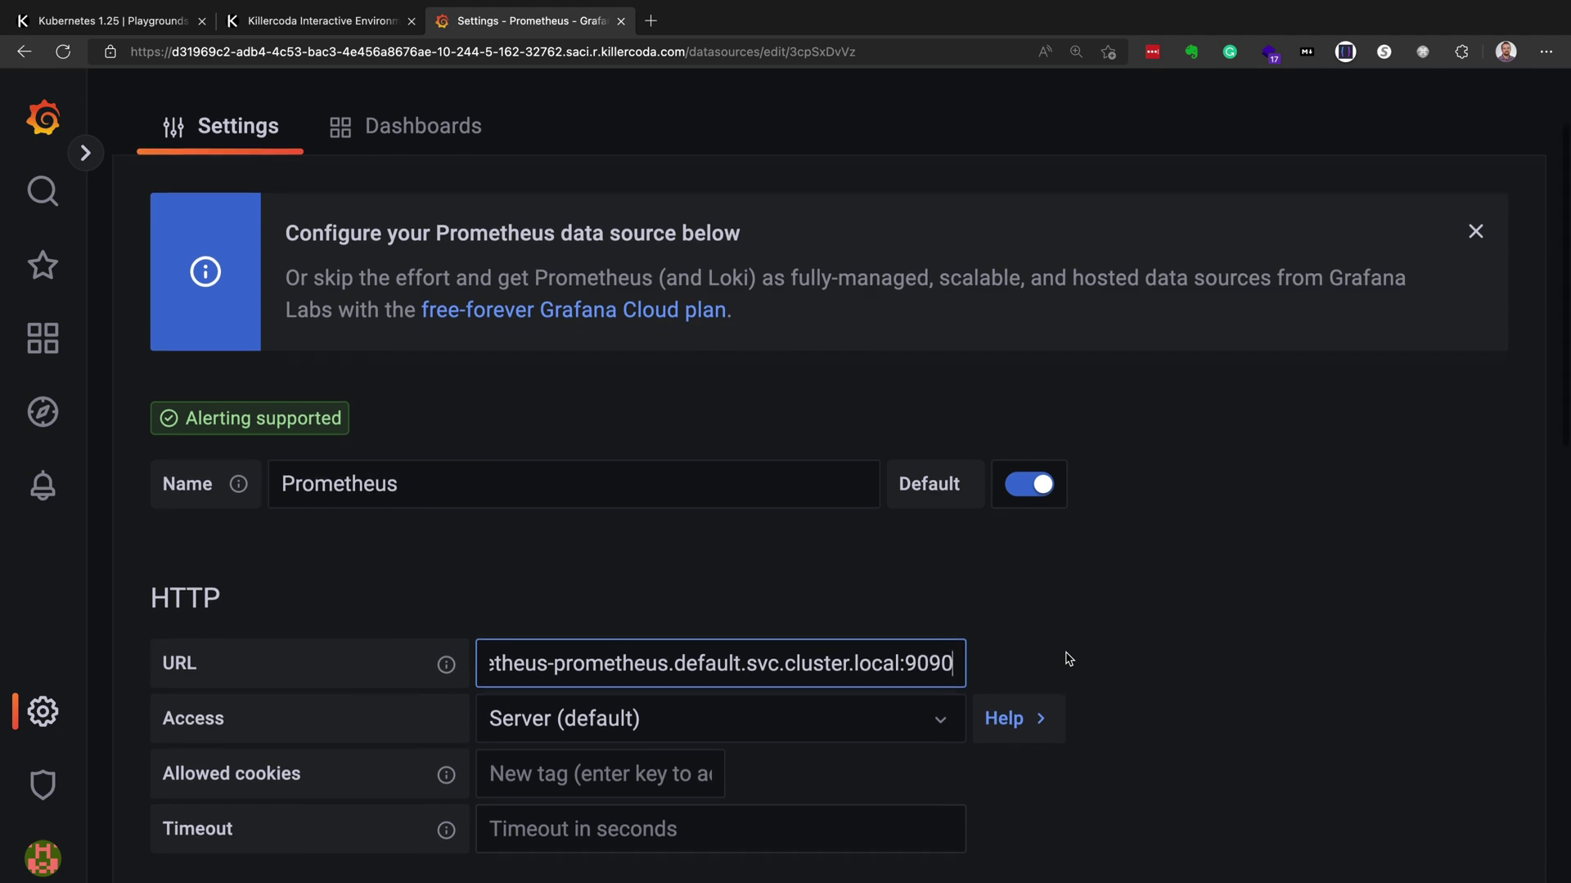
scroll(1068, 658, down, 9)
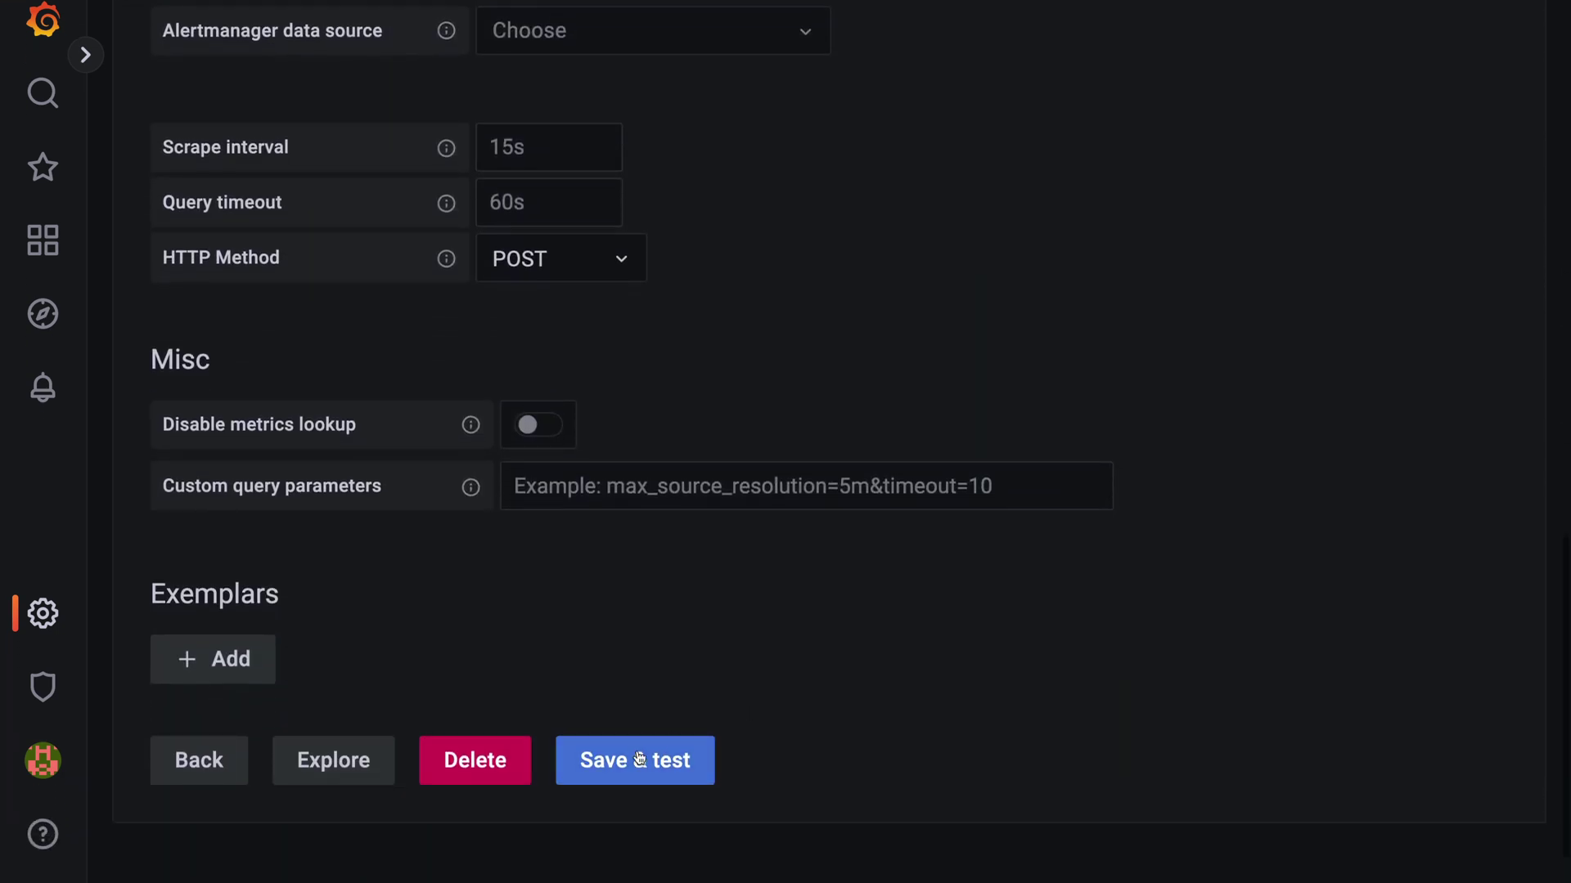
click(640, 759)
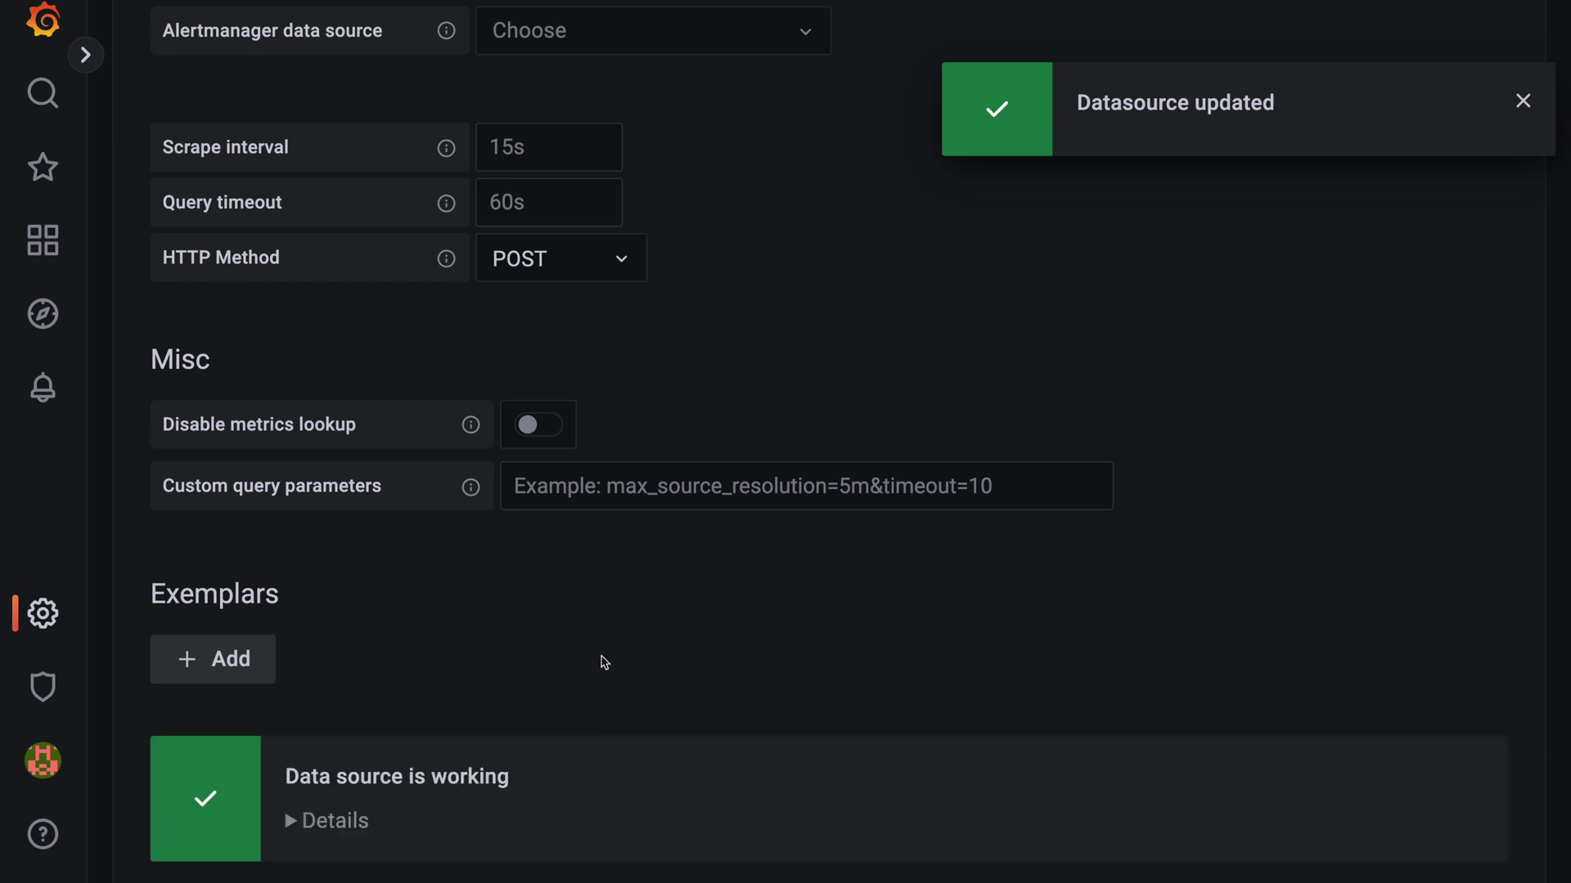
scroll(604, 661, down, 2)
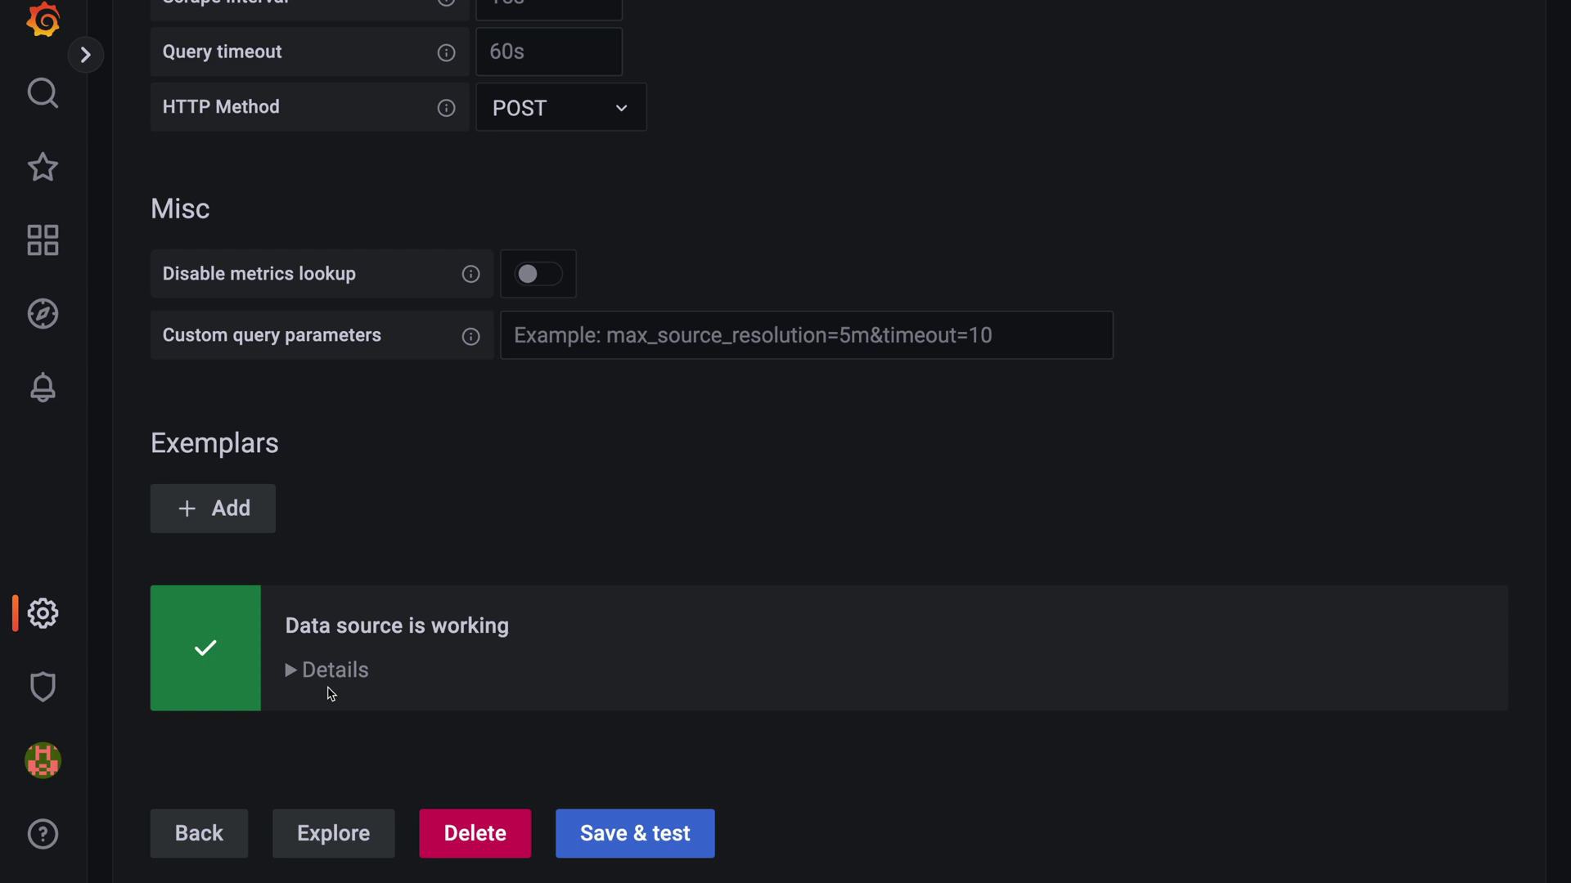
- Open the Dashboards Import page and focus the Grafana.com URL or ID field
mouse_move(76, 274)
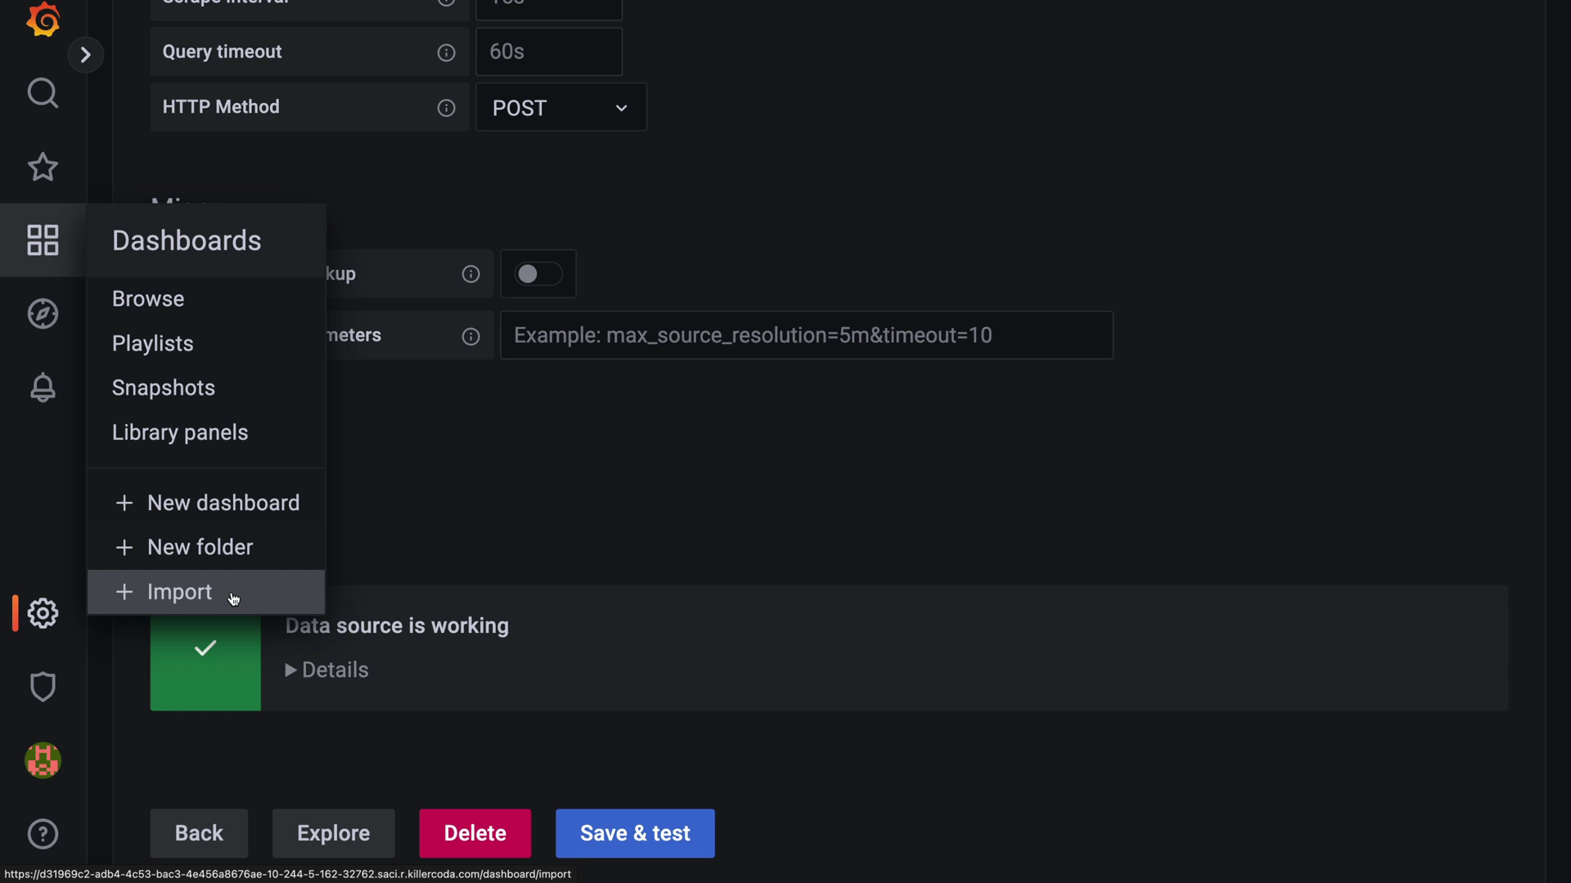
click(189, 592)
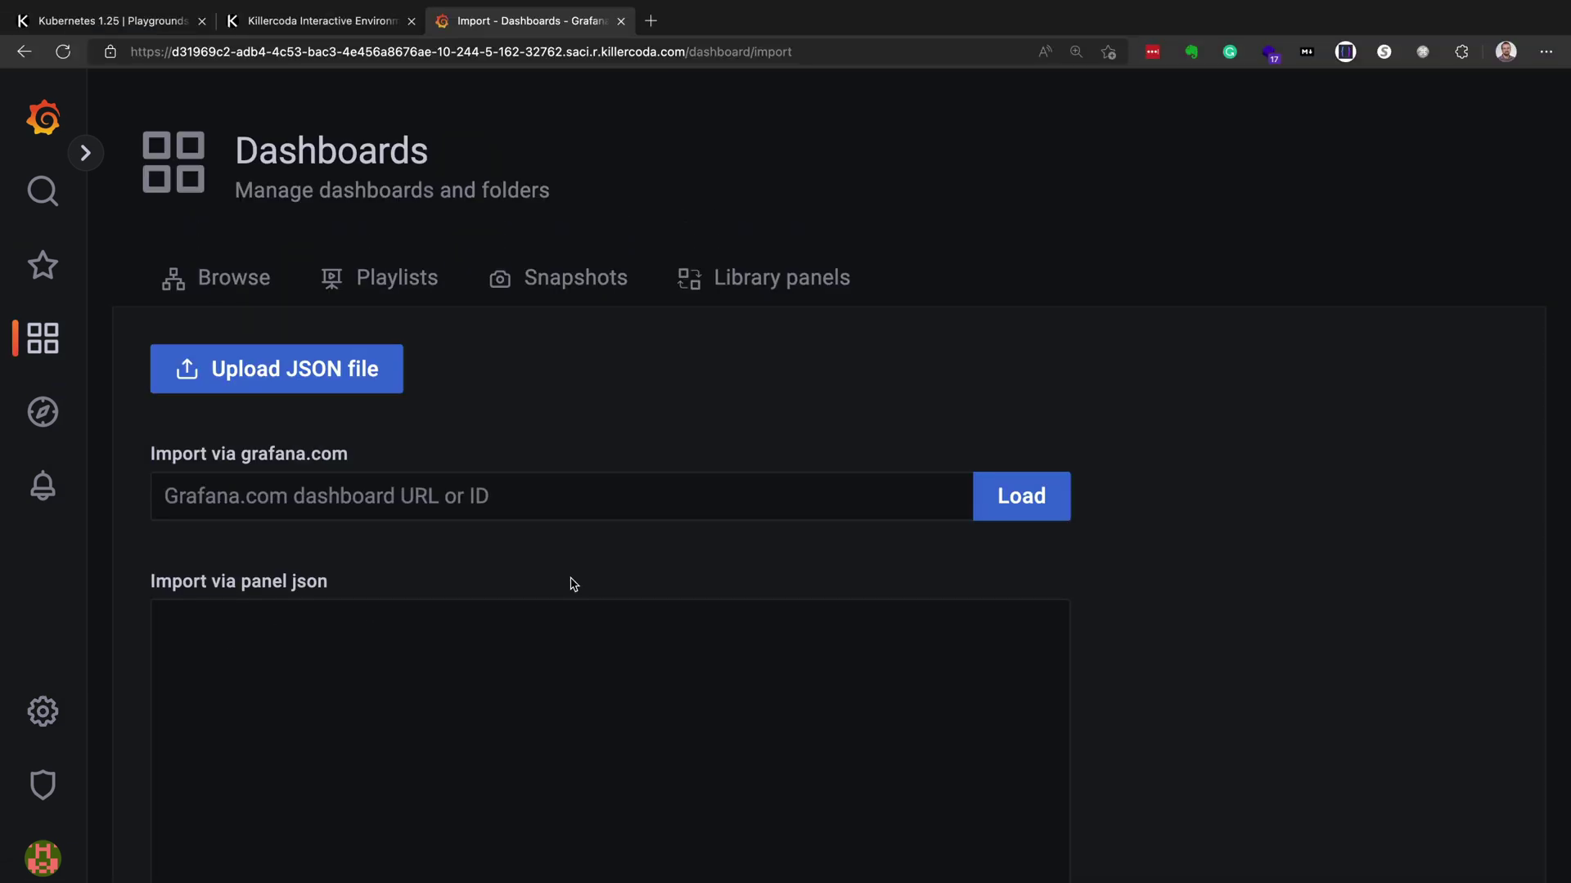
click(528, 500)
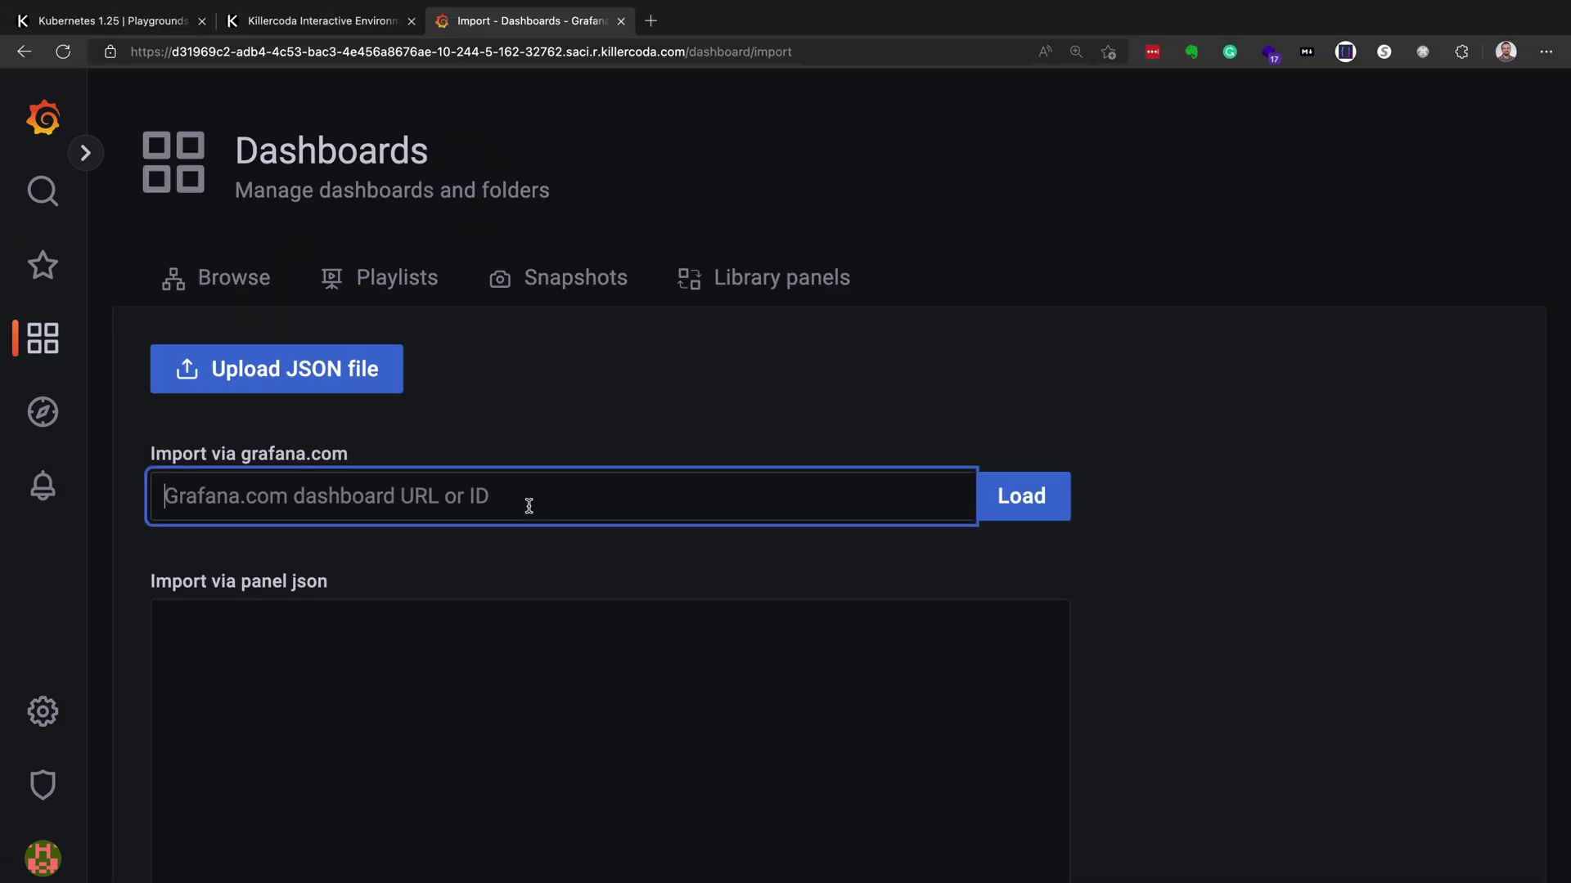
click(651, 22)
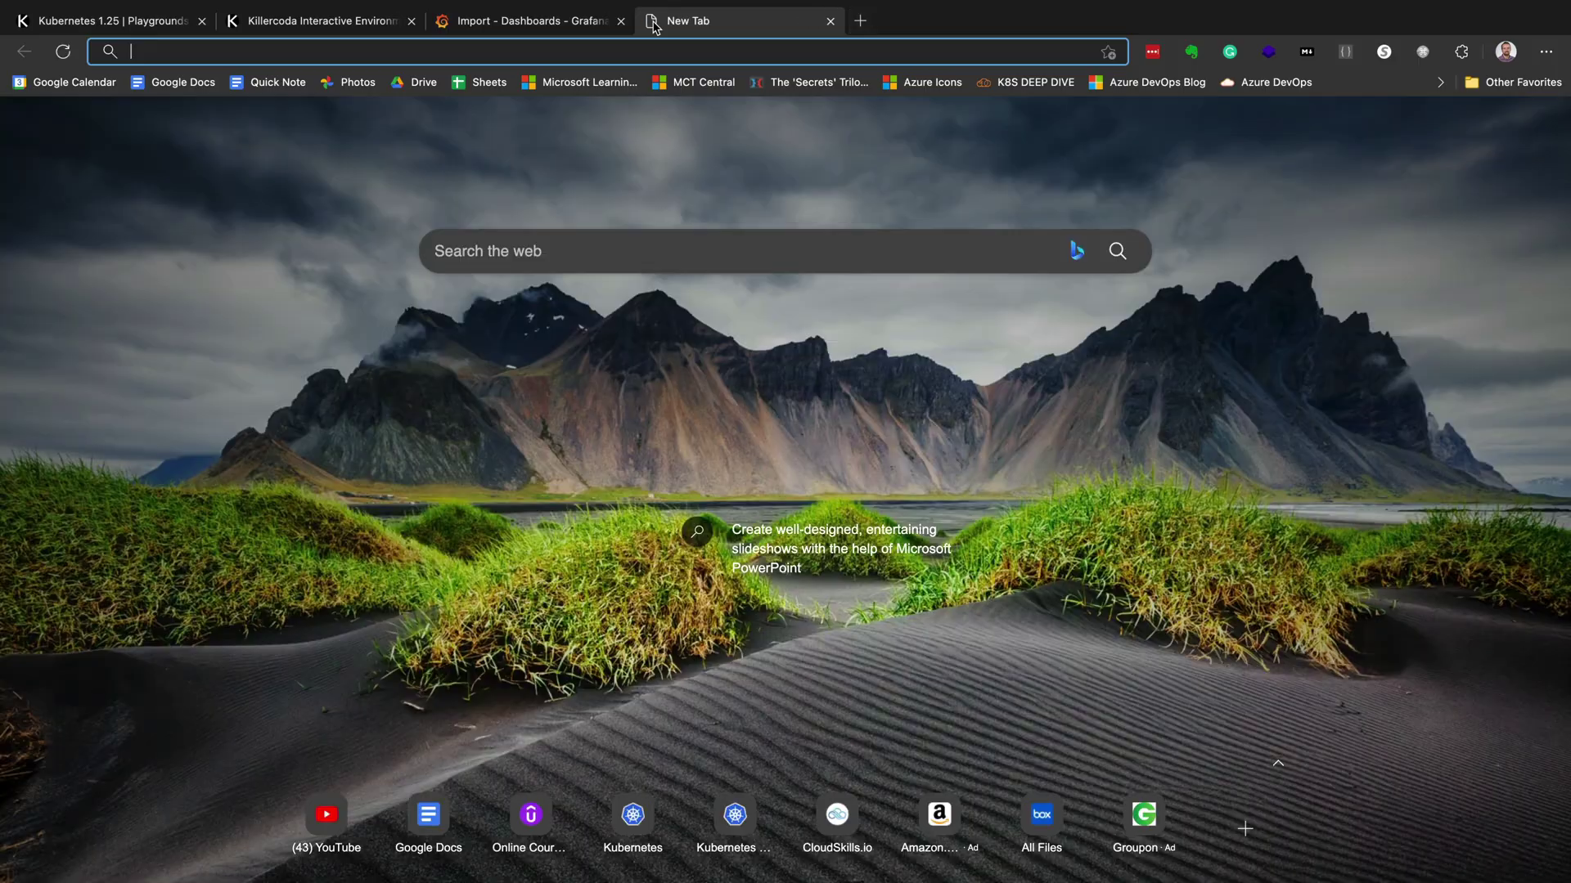
text(https:)
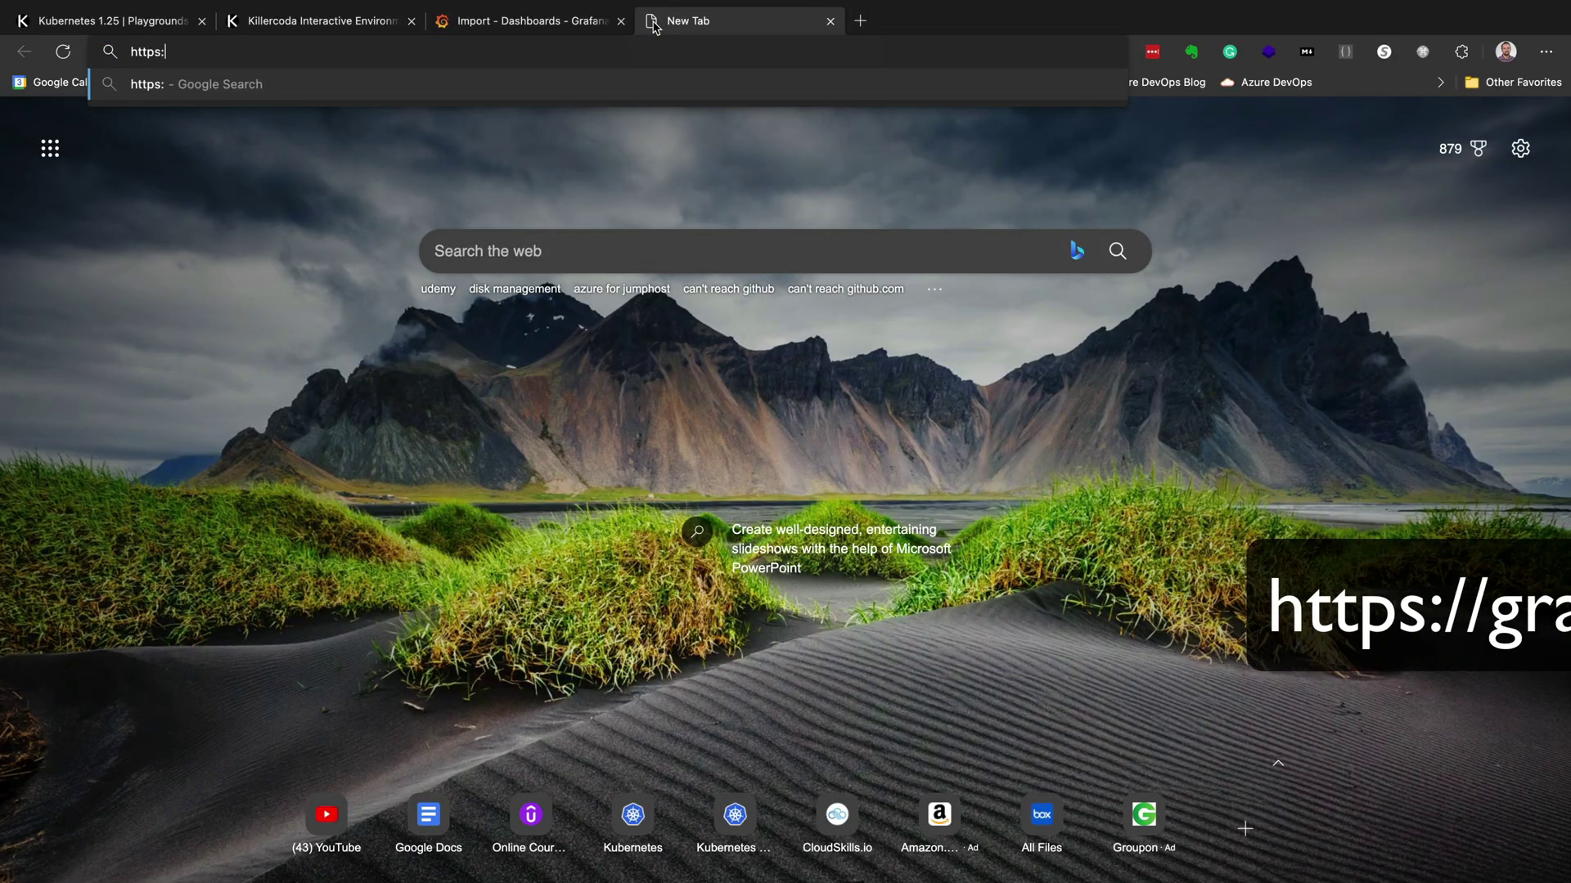
text(//grafana.co)
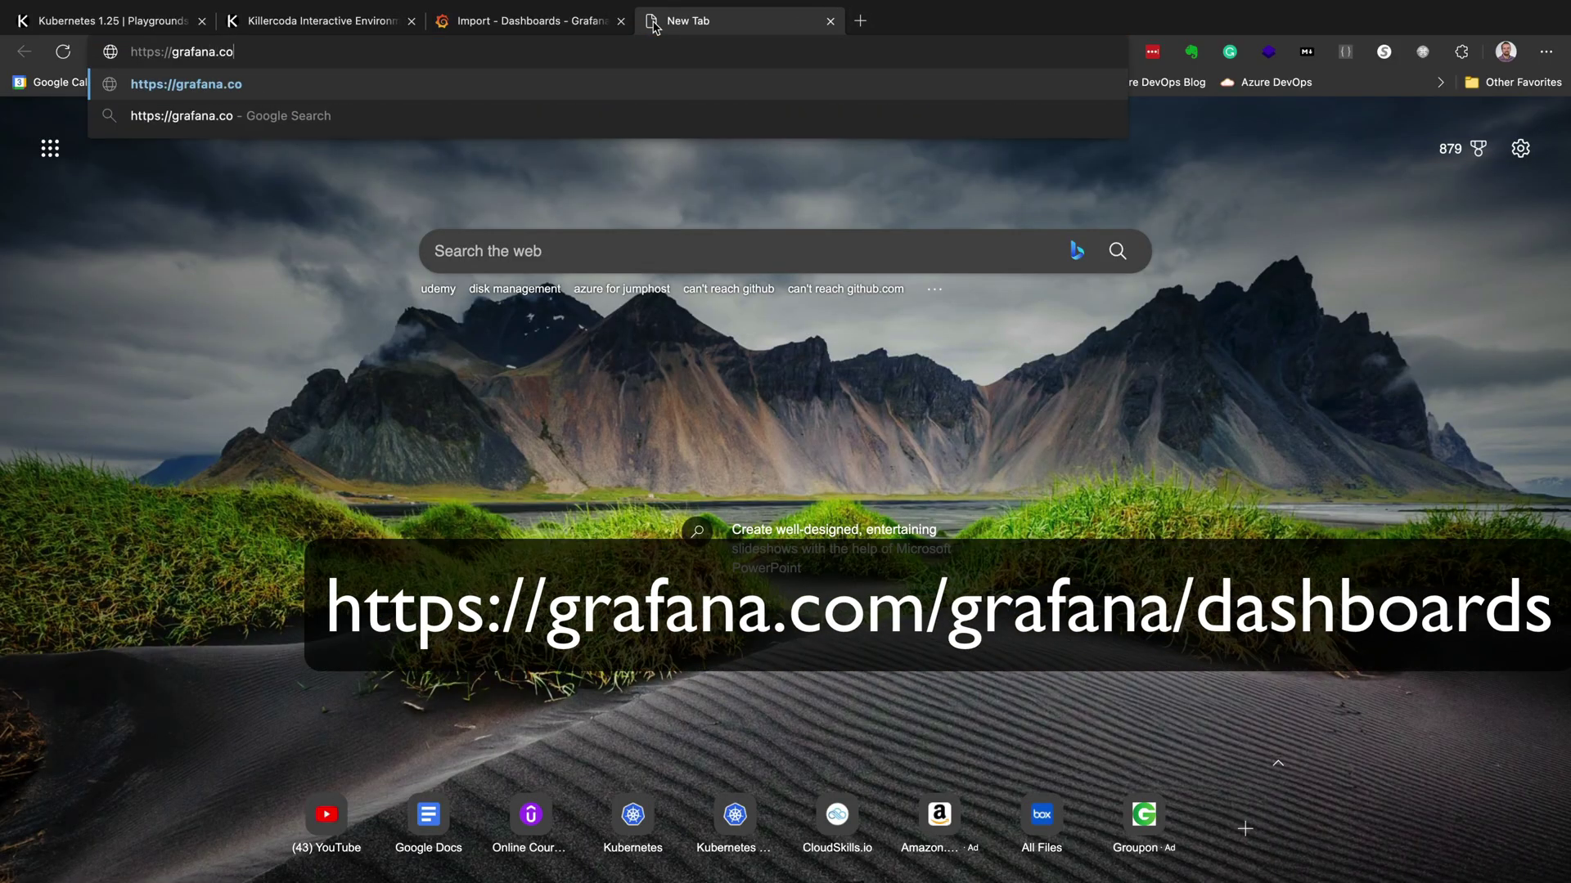
text(m/grafana/dash)
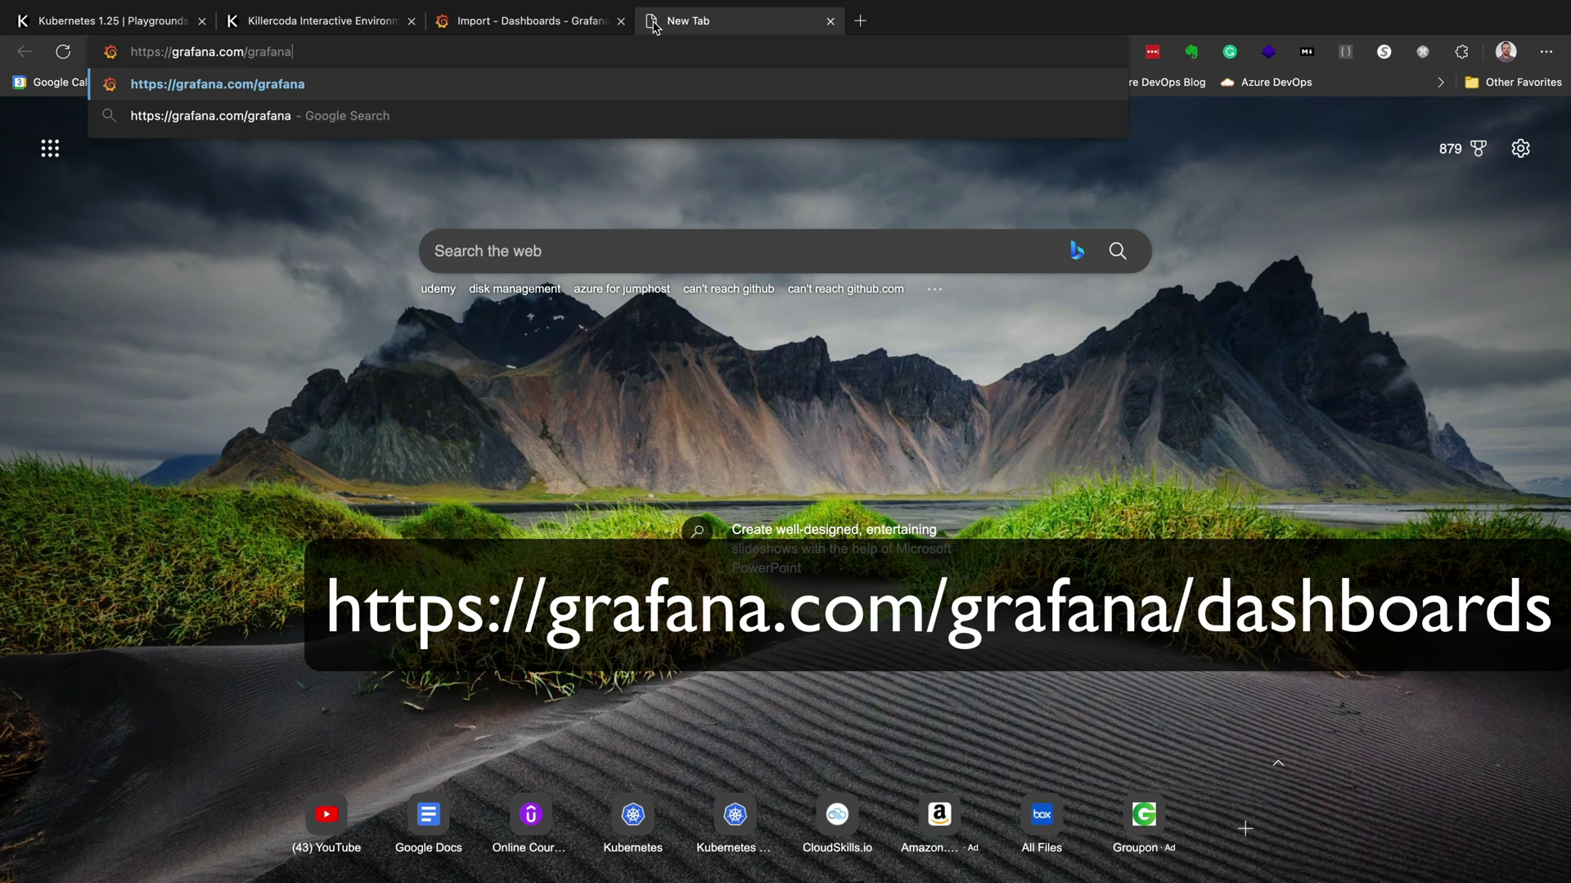
text(boards/)
key(Return)
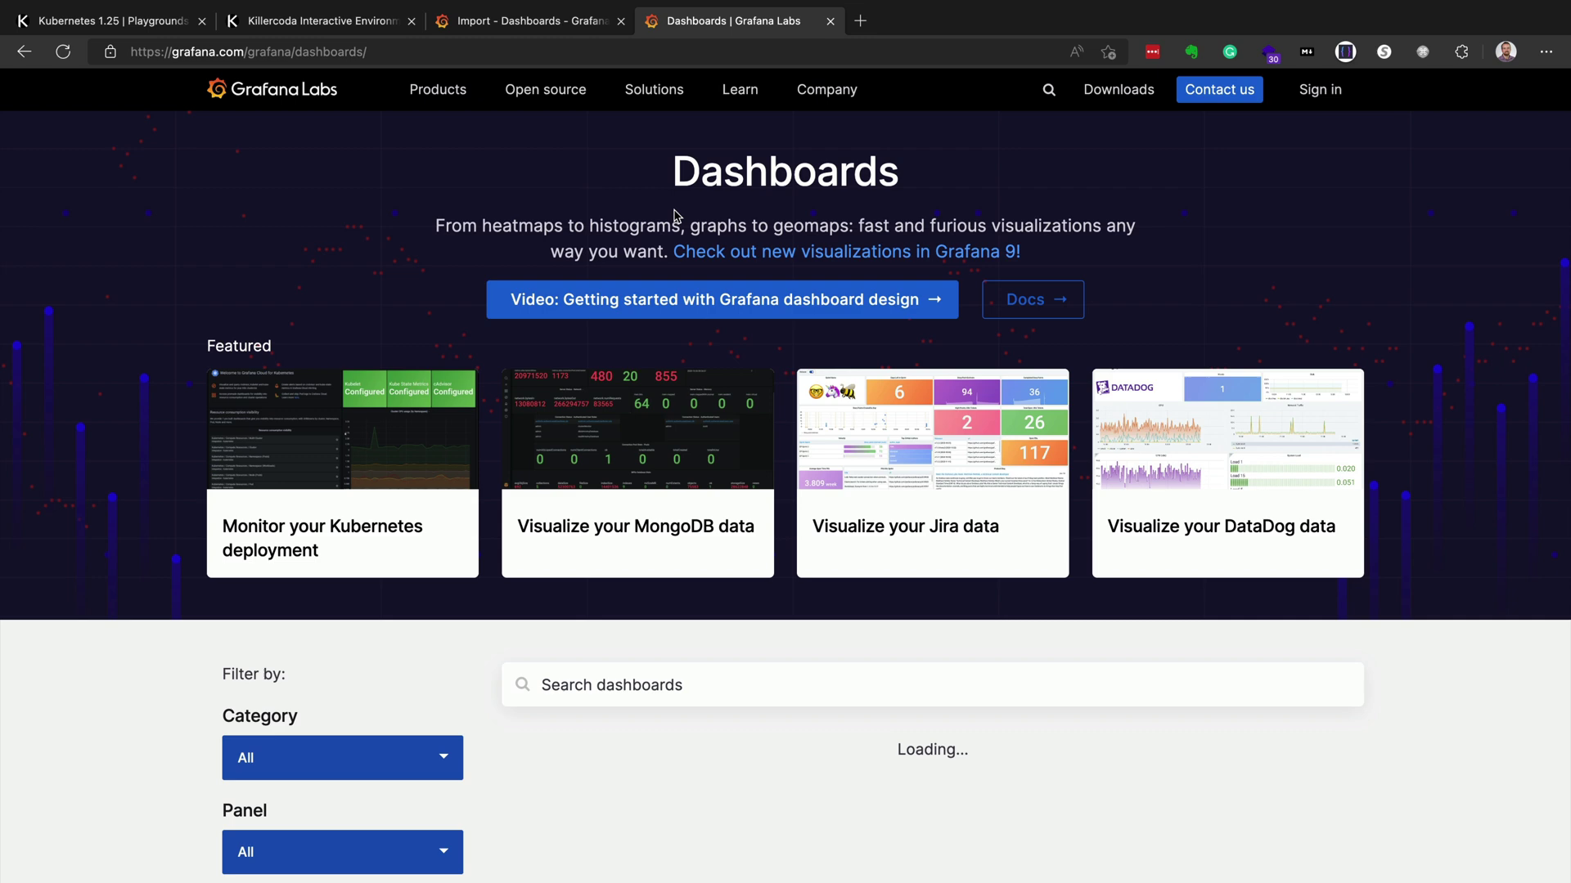
- Open the Node Exporter Full dashboard page and copy its ID 1860
scroll(547, 632, down, 2)
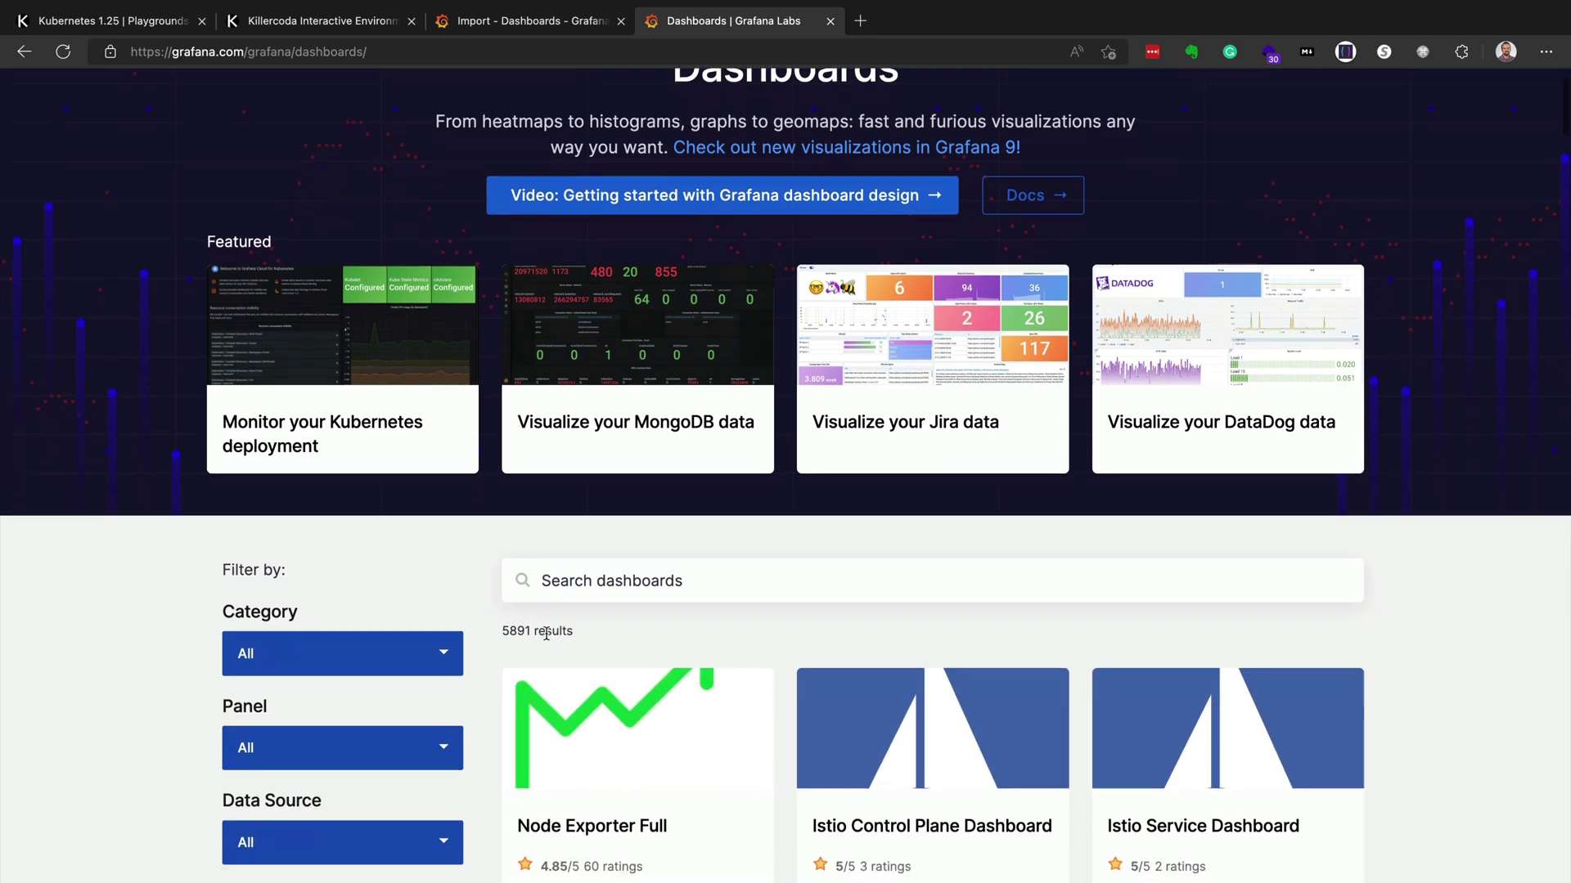
scroll(546, 631, down, 2)
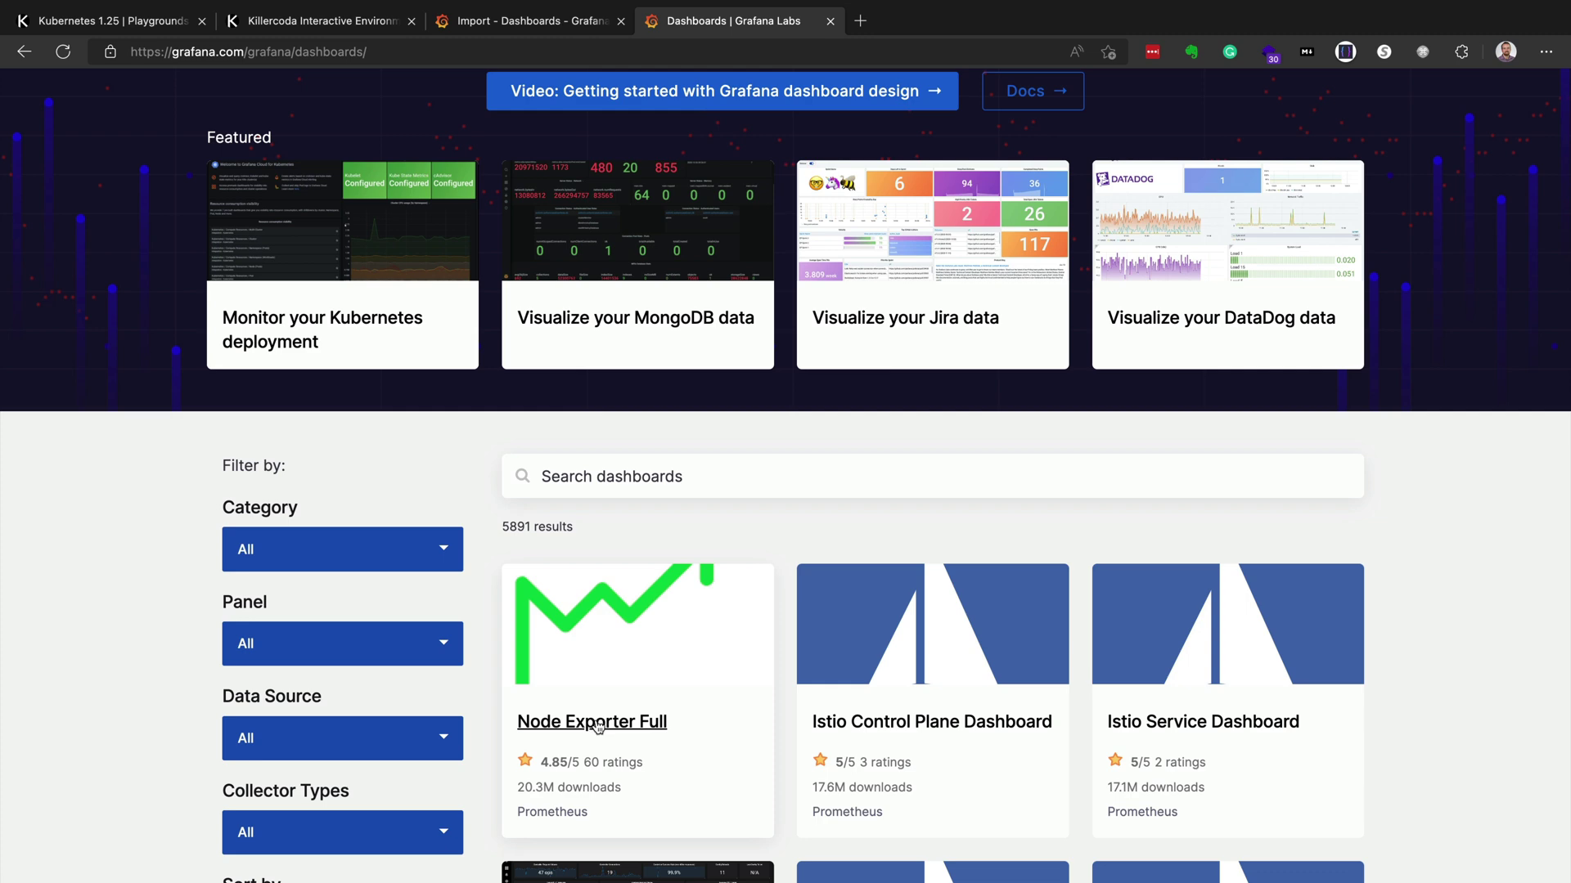
click(598, 727)
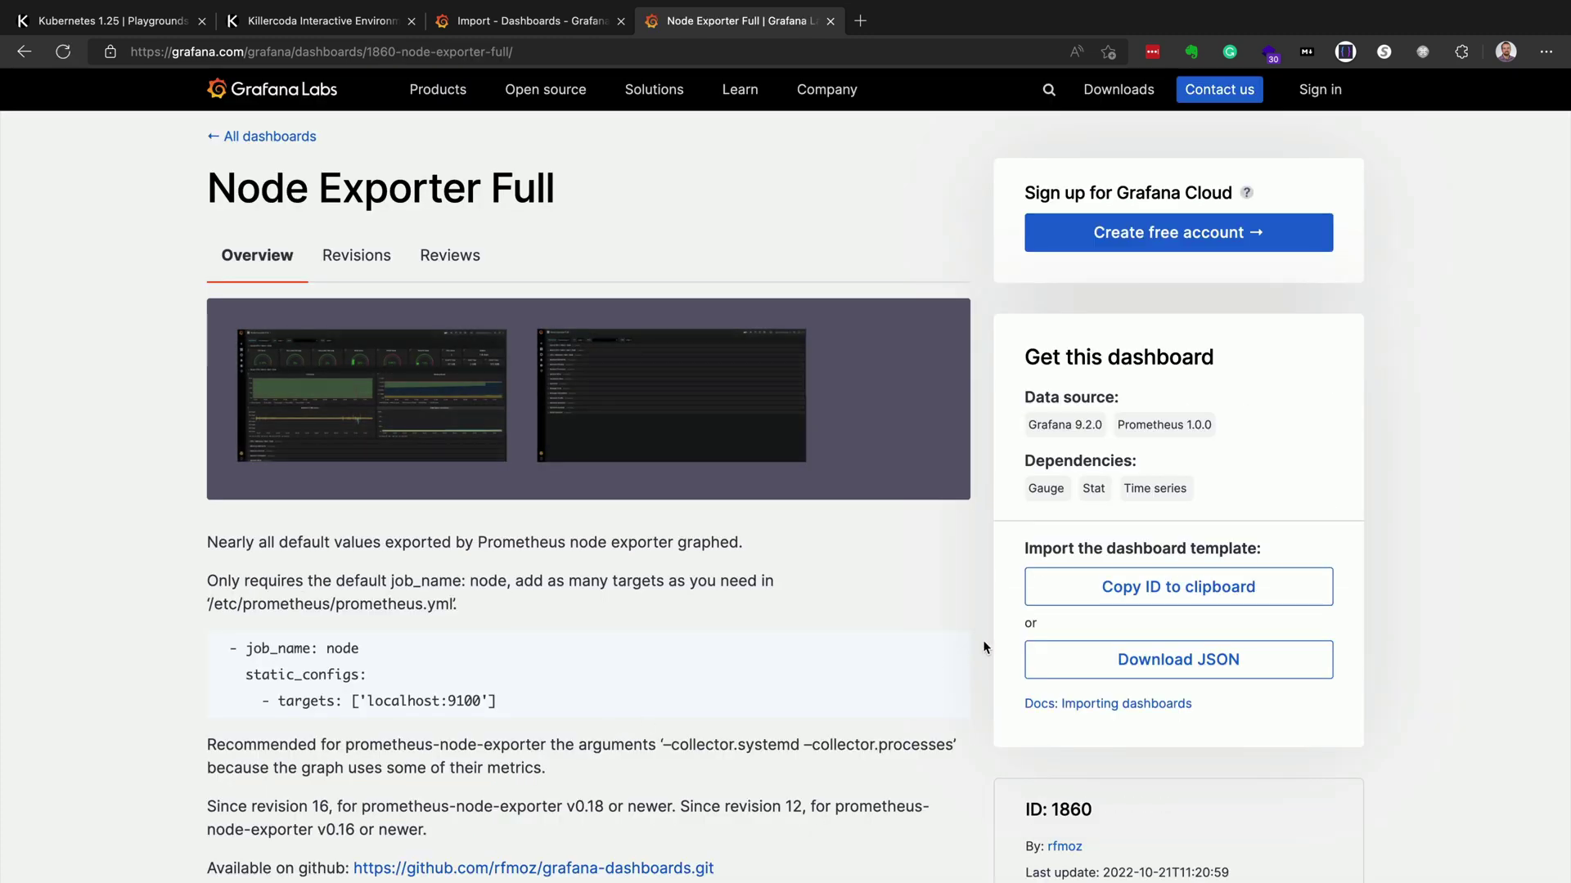
click(1132, 593)
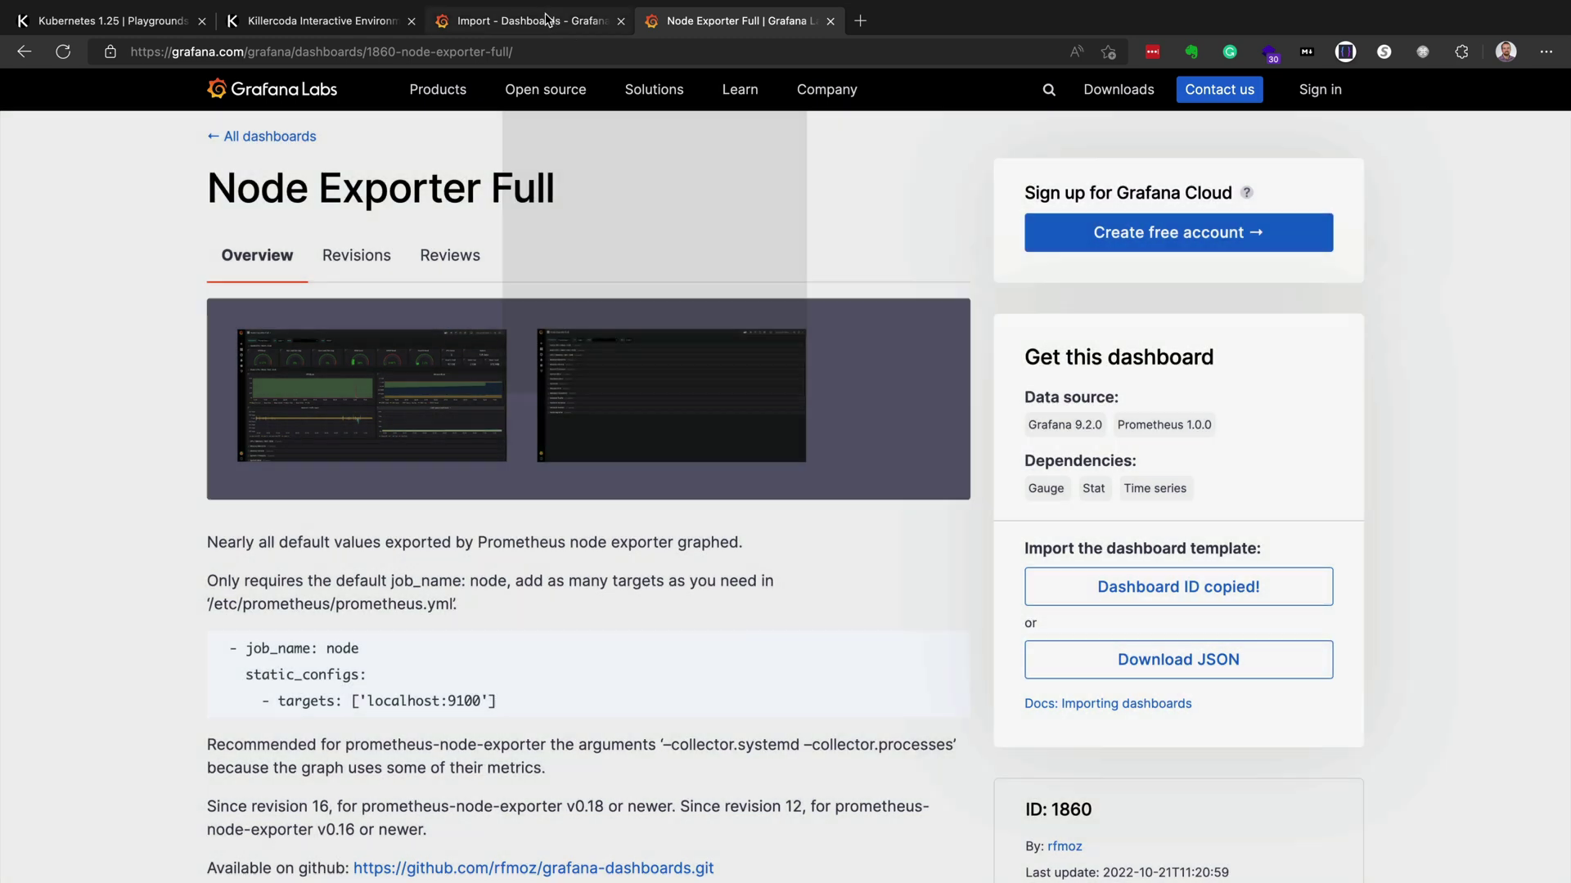
- Paste dashboard ID 1860 into Grafana's import field and load it
click(547, 18)
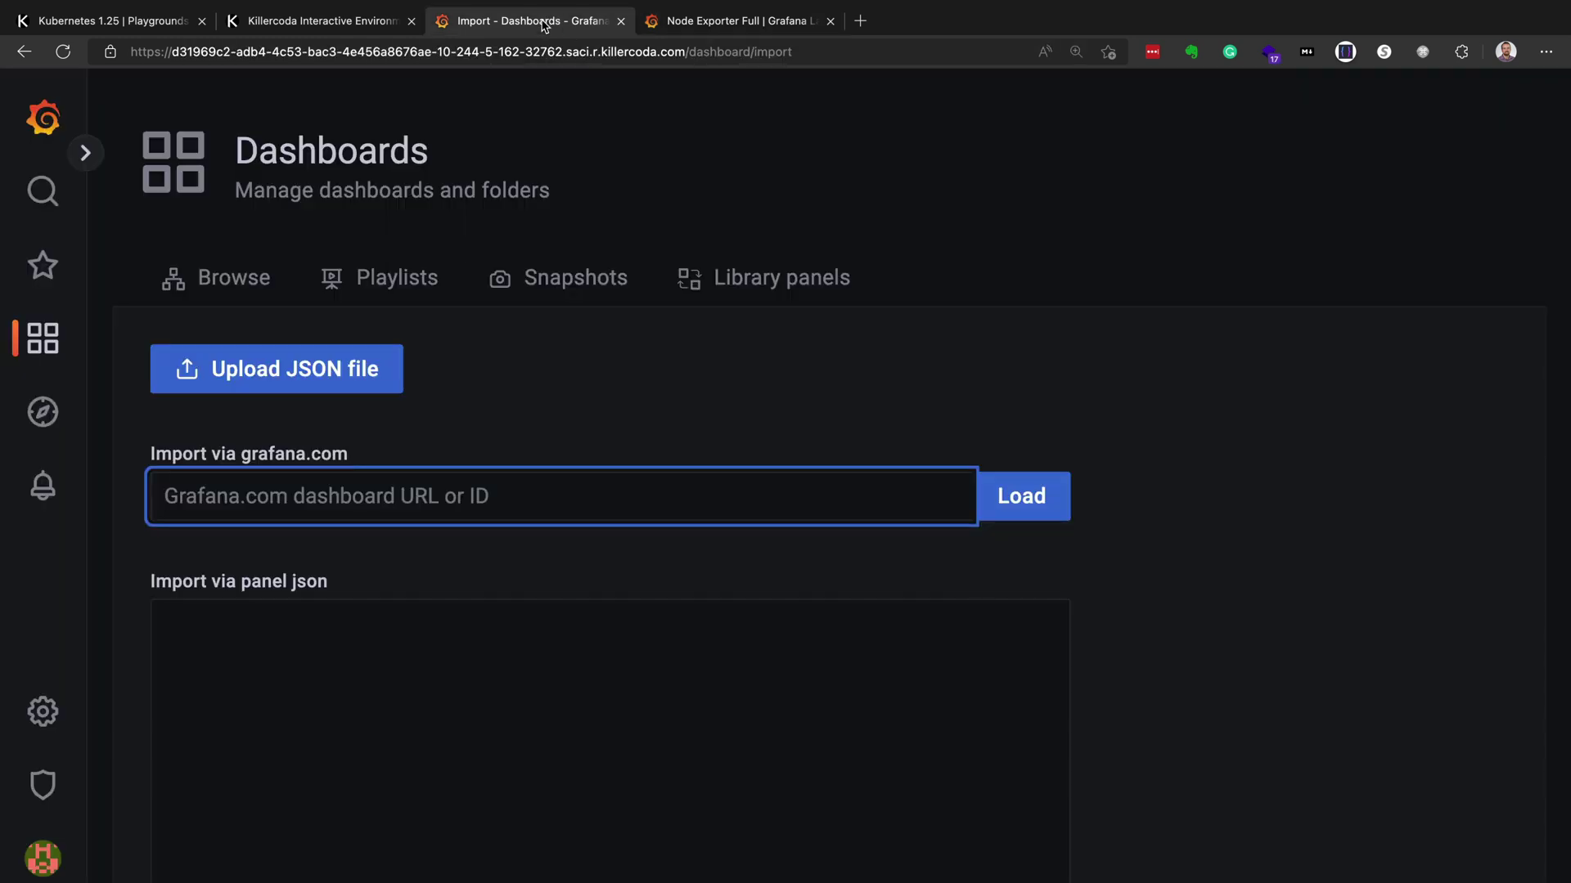
text(1860)
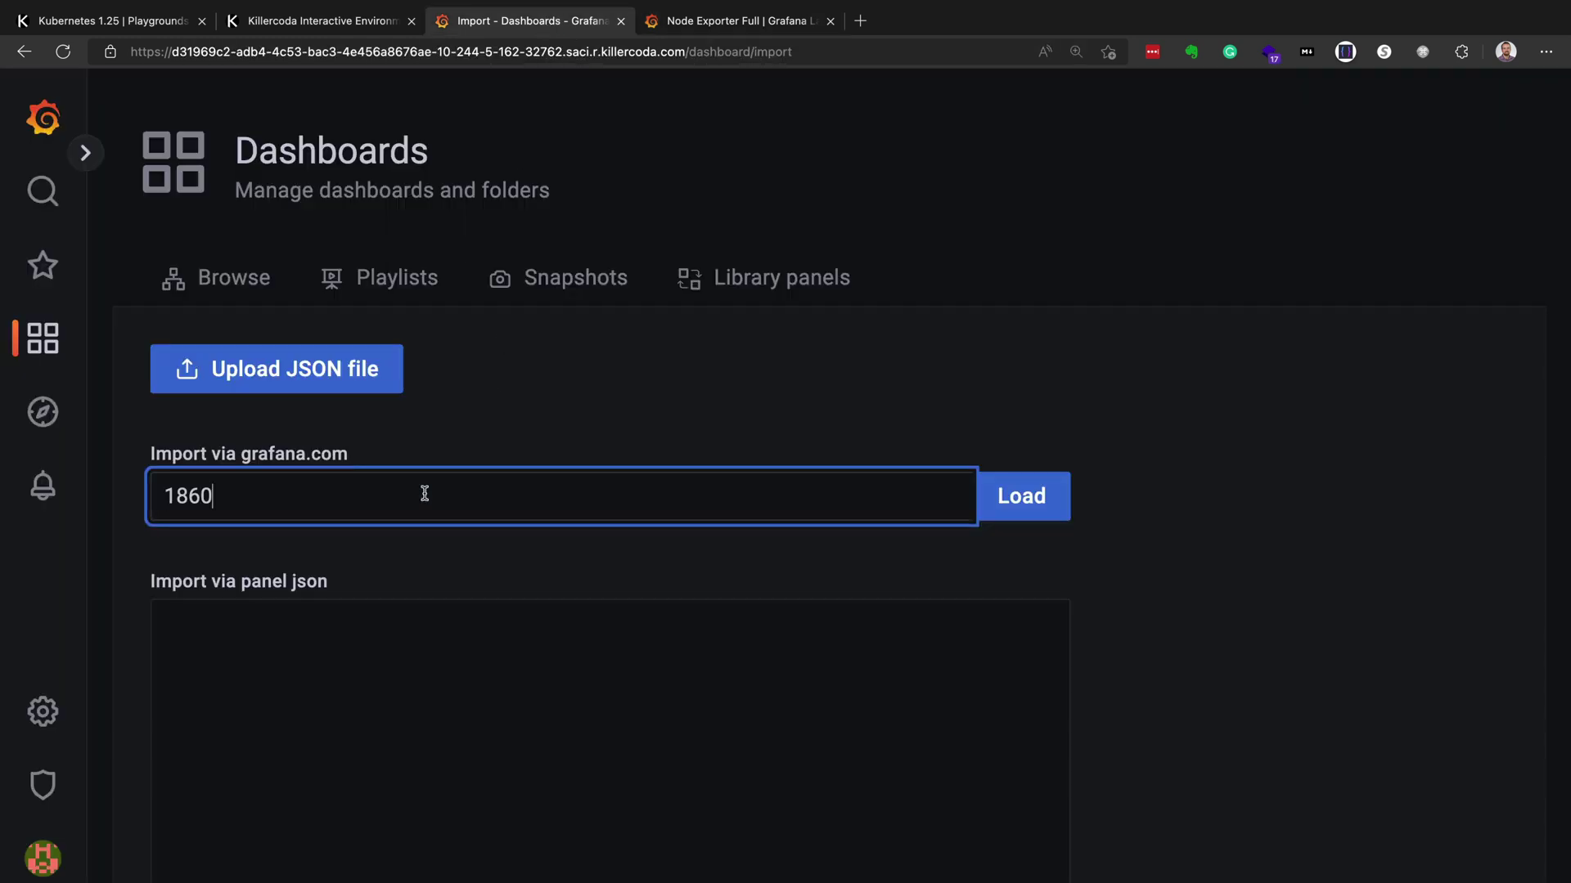
click(1006, 503)
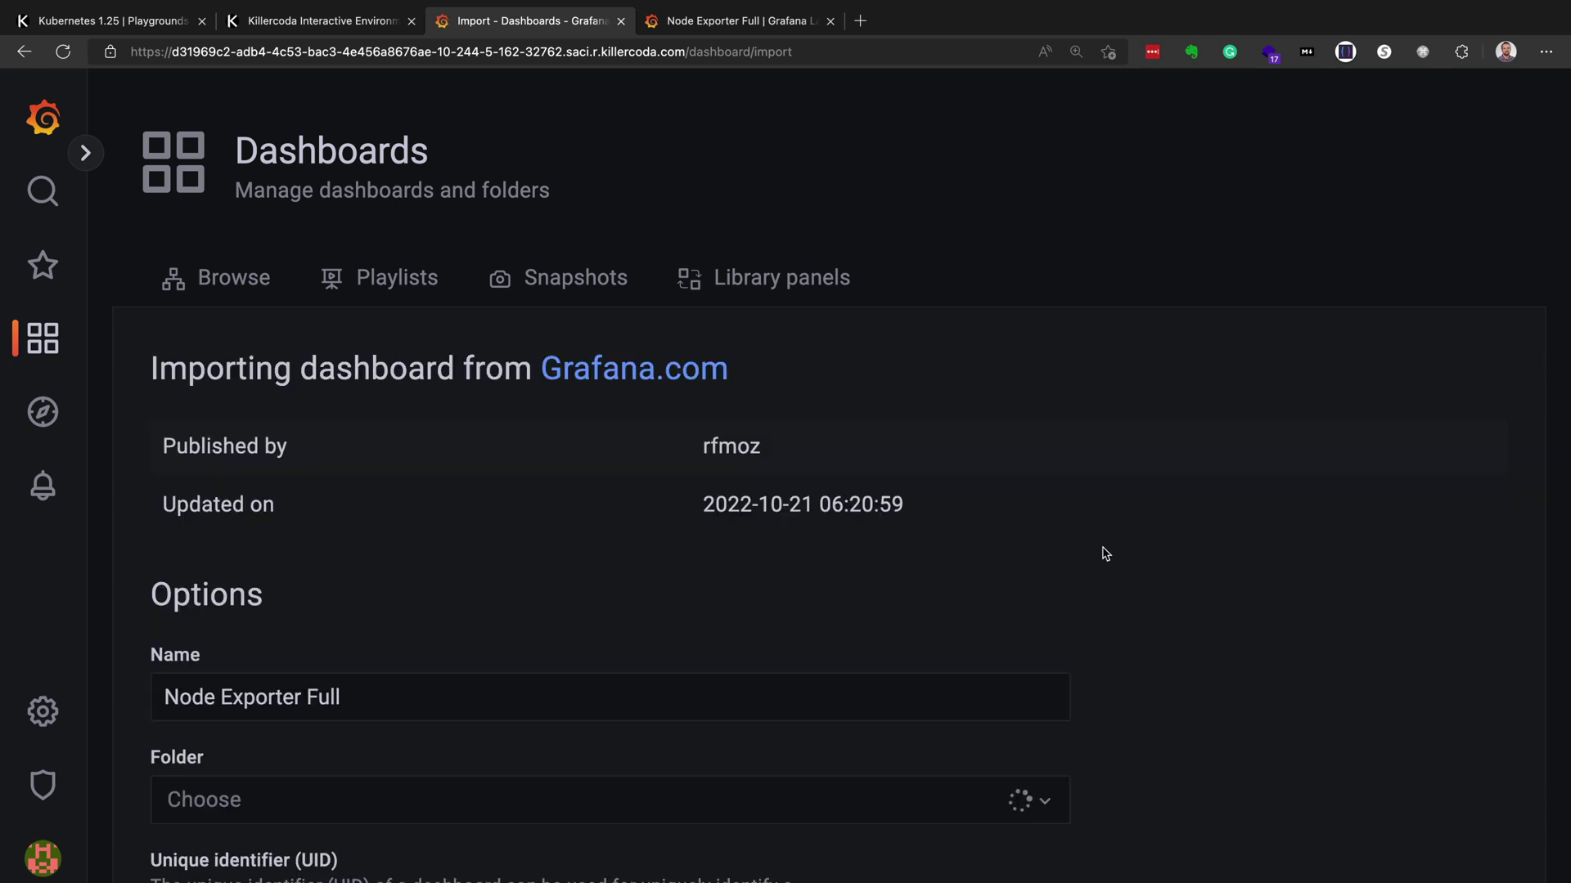
- Pick Prometheus as the data source and import the Node Exporter Full dashboard
scroll(1124, 605, down, 5)
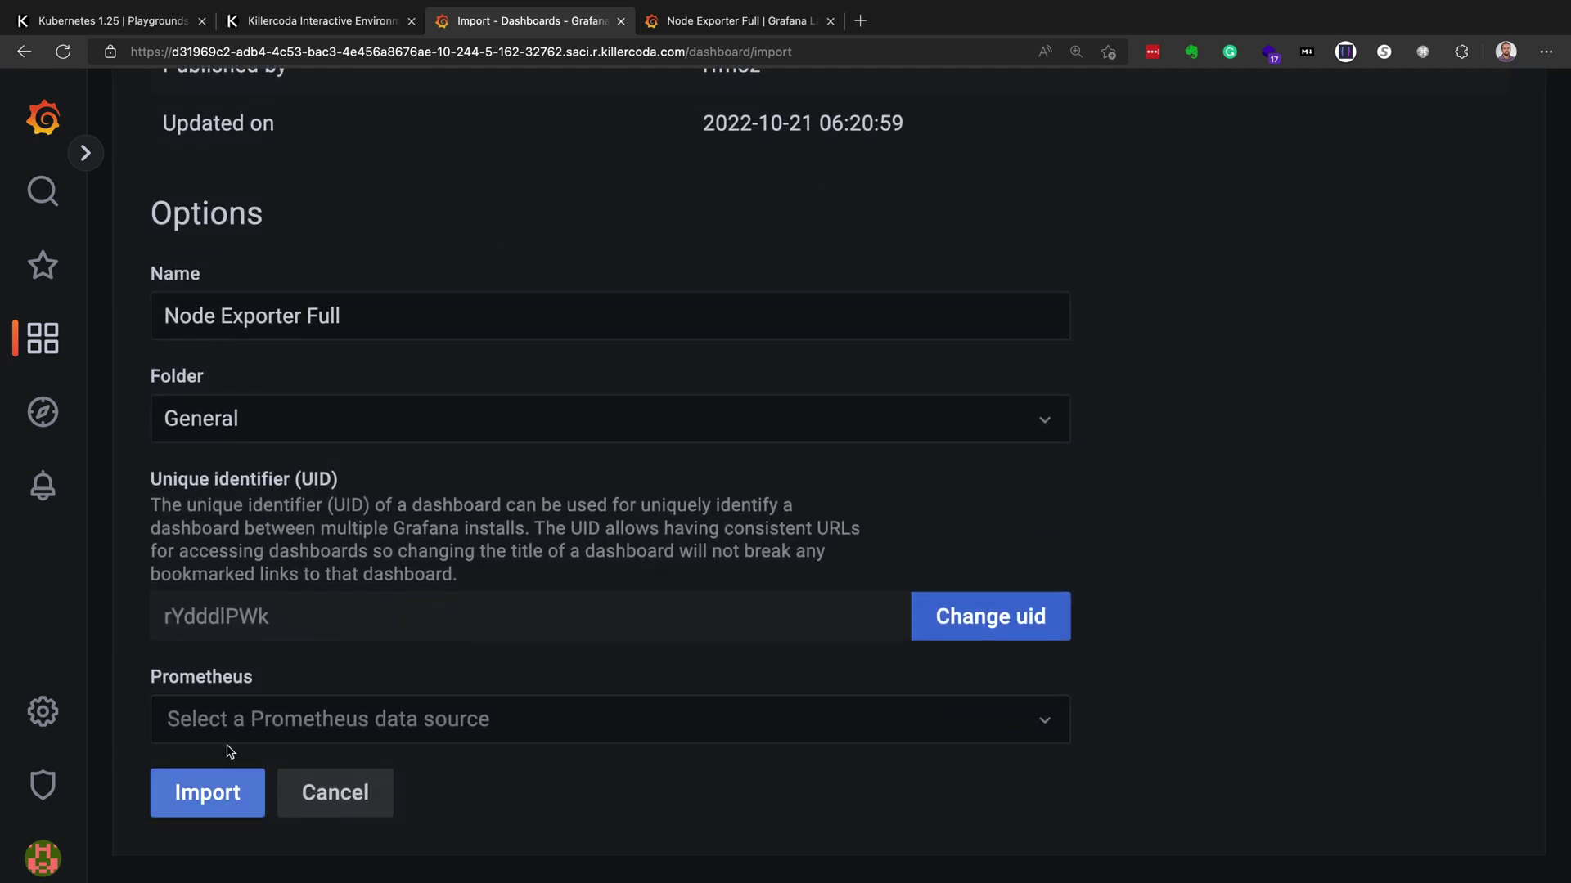
click(226, 725)
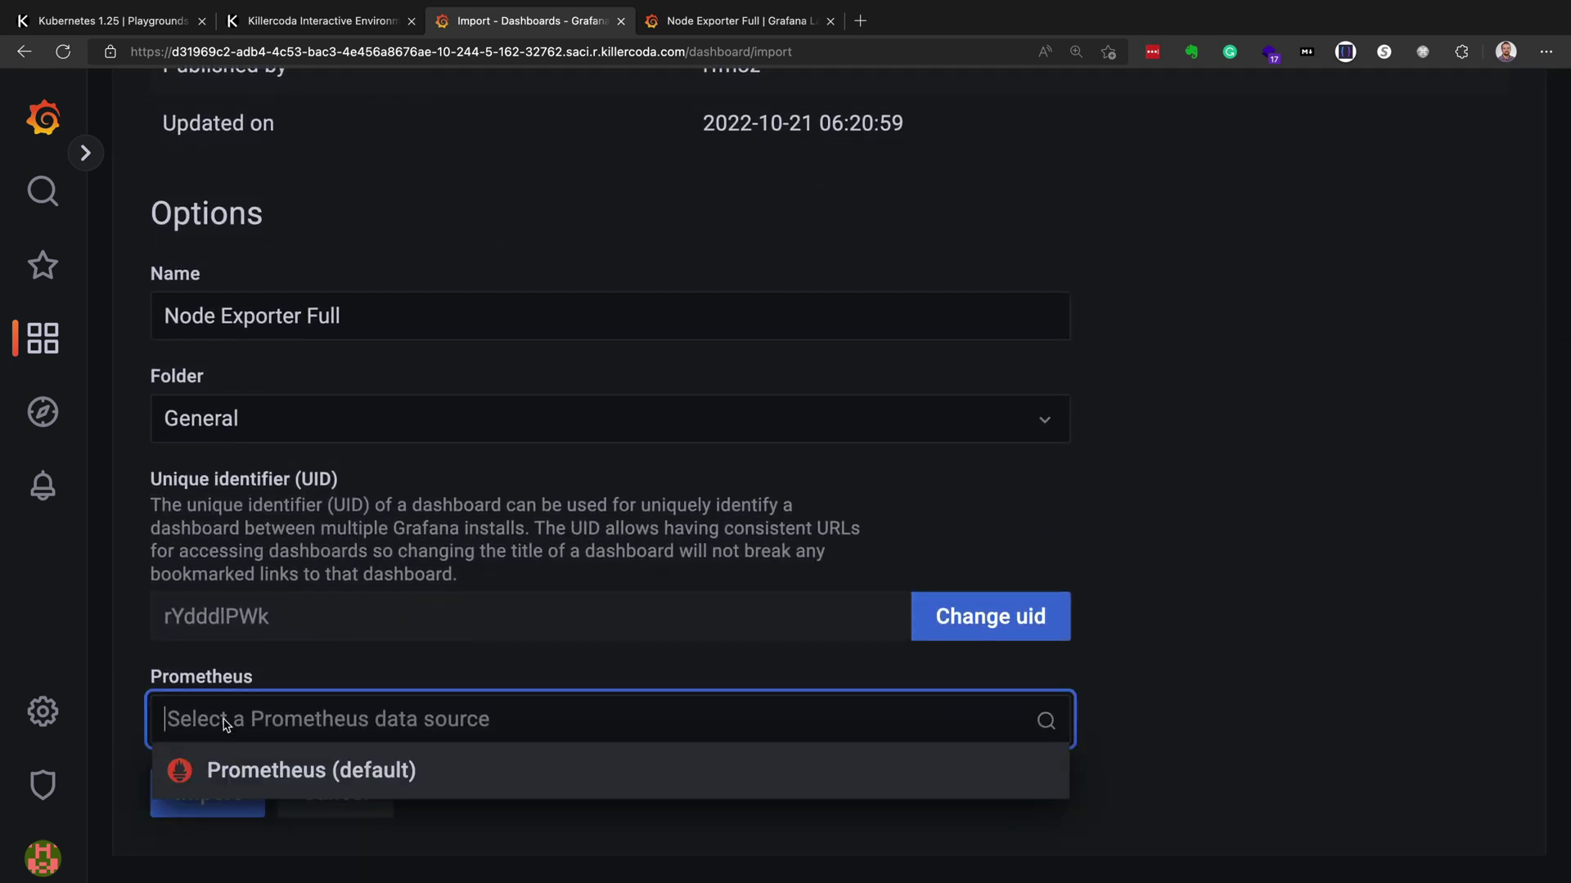
click(233, 772)
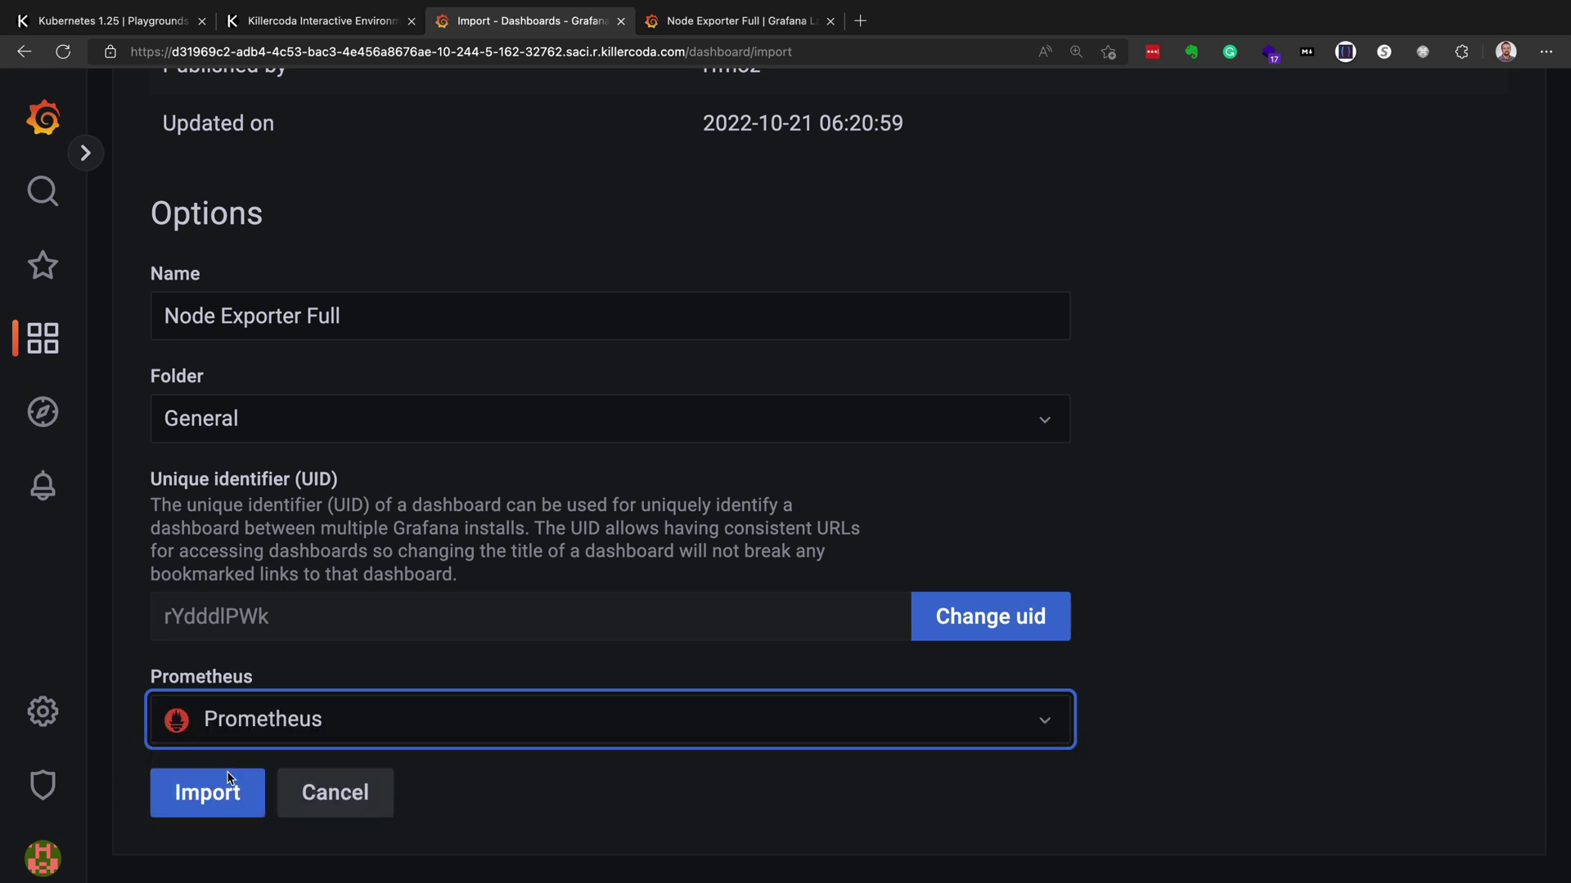
click(209, 797)
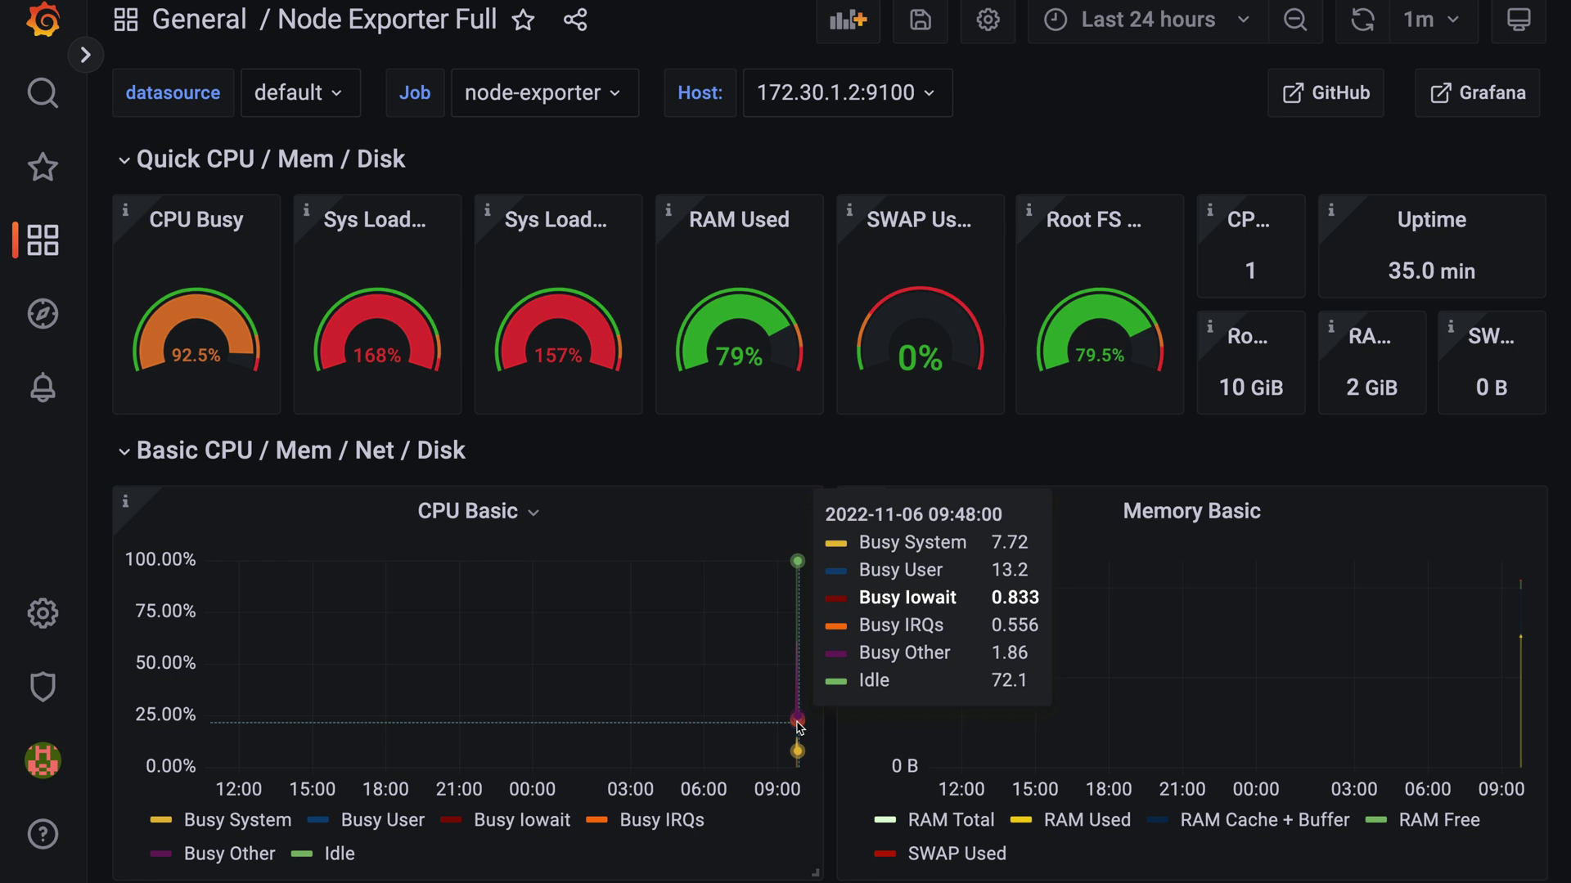
- Open the CPU Basic panel menu on the loaded Node Exporter Full dashboard
click(531, 513)
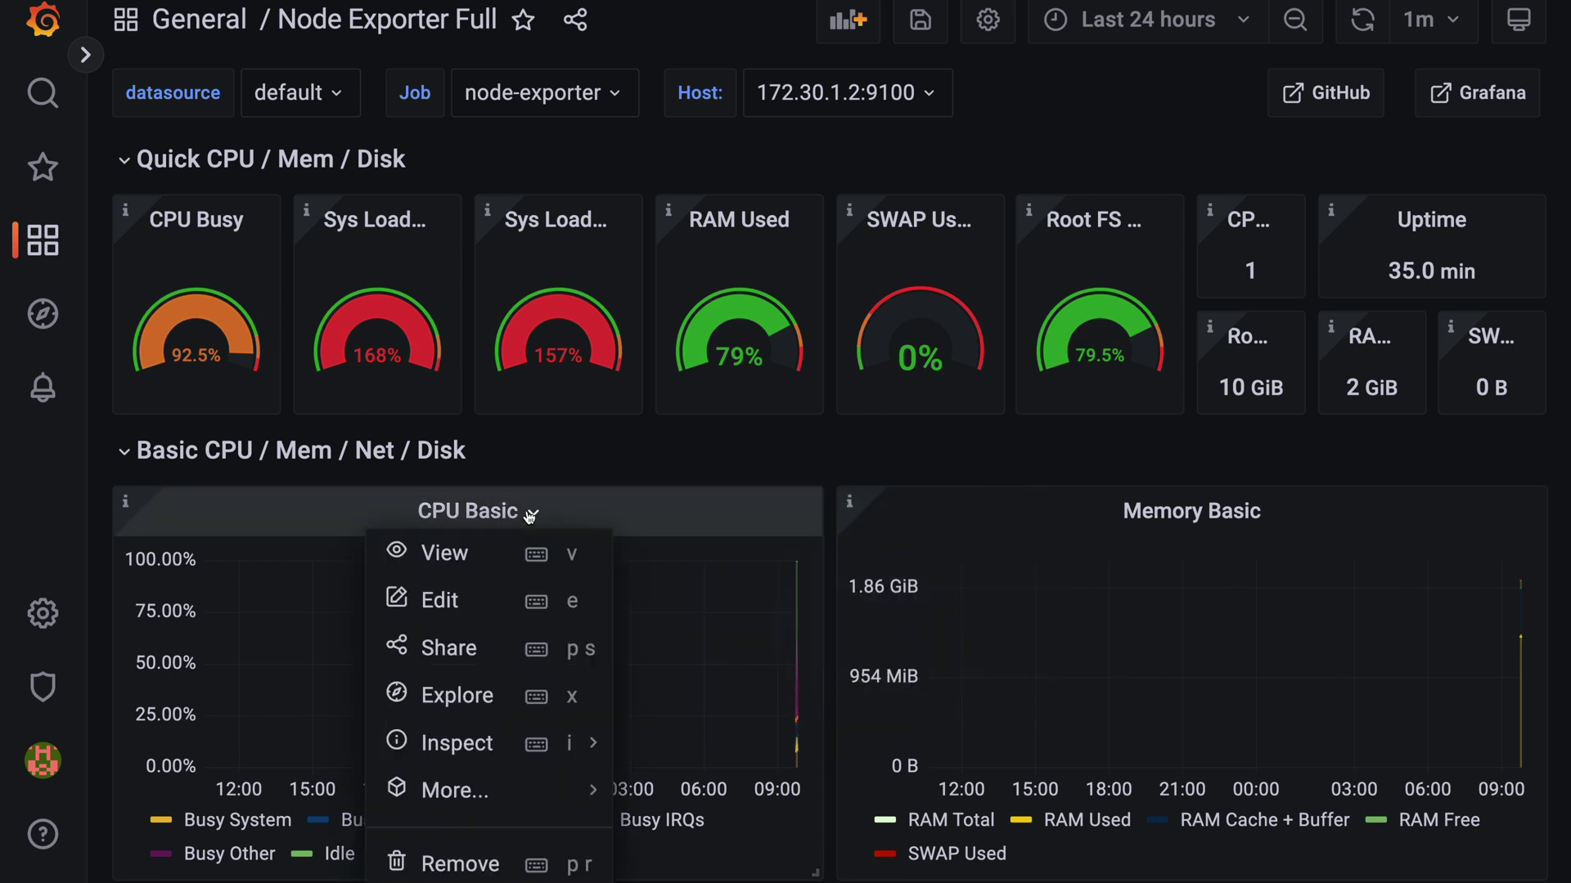
- View the CPU Basic panel alone with a 5s auto-refresh interval
click(503, 553)
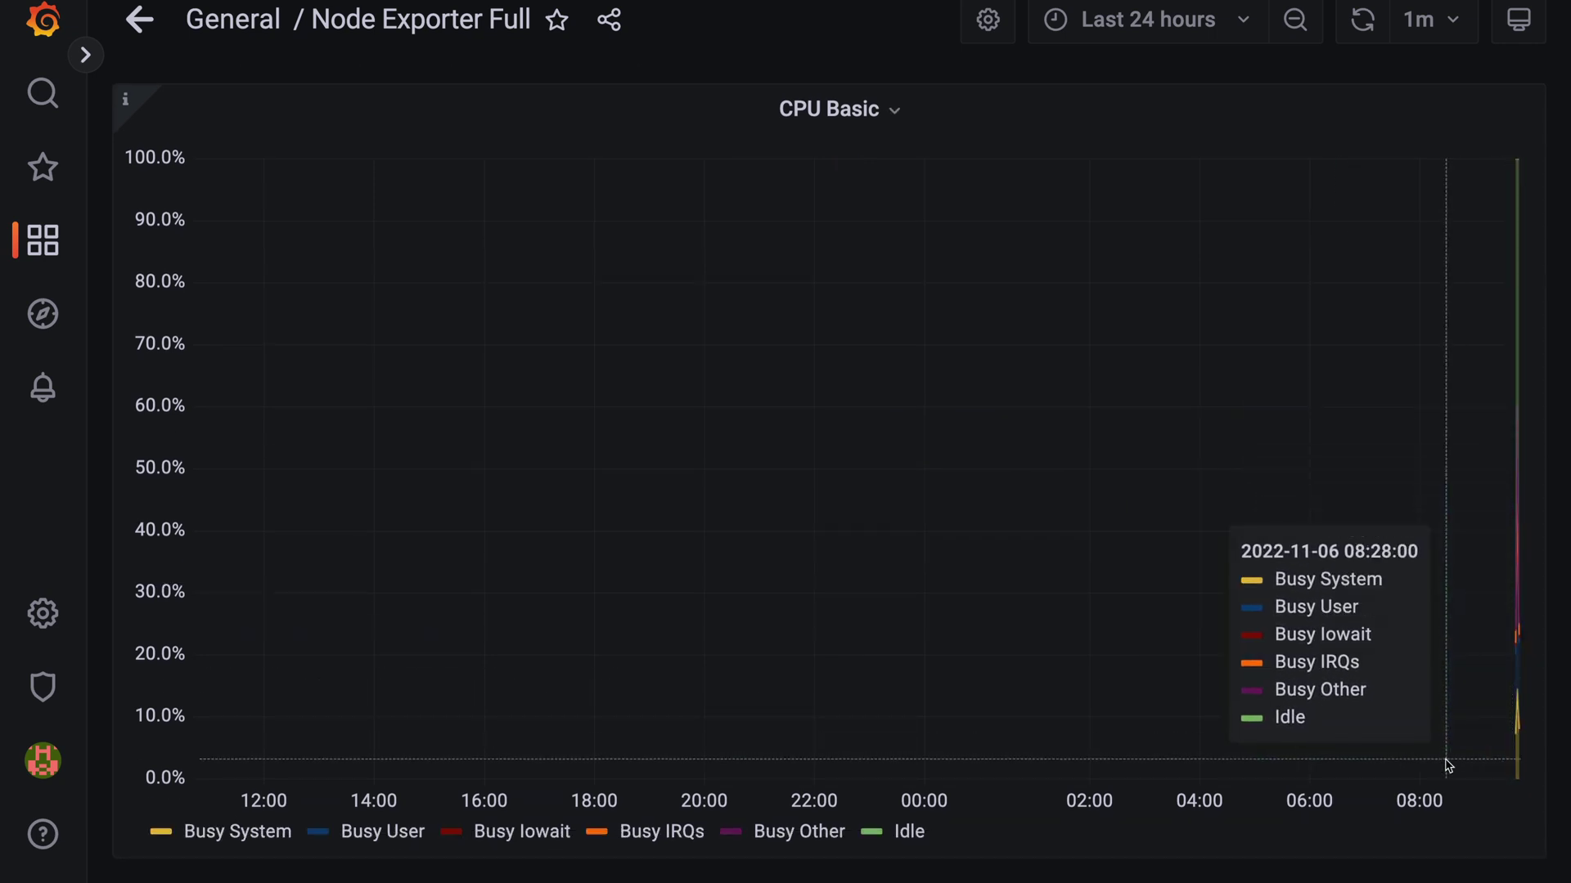
click(1454, 29)
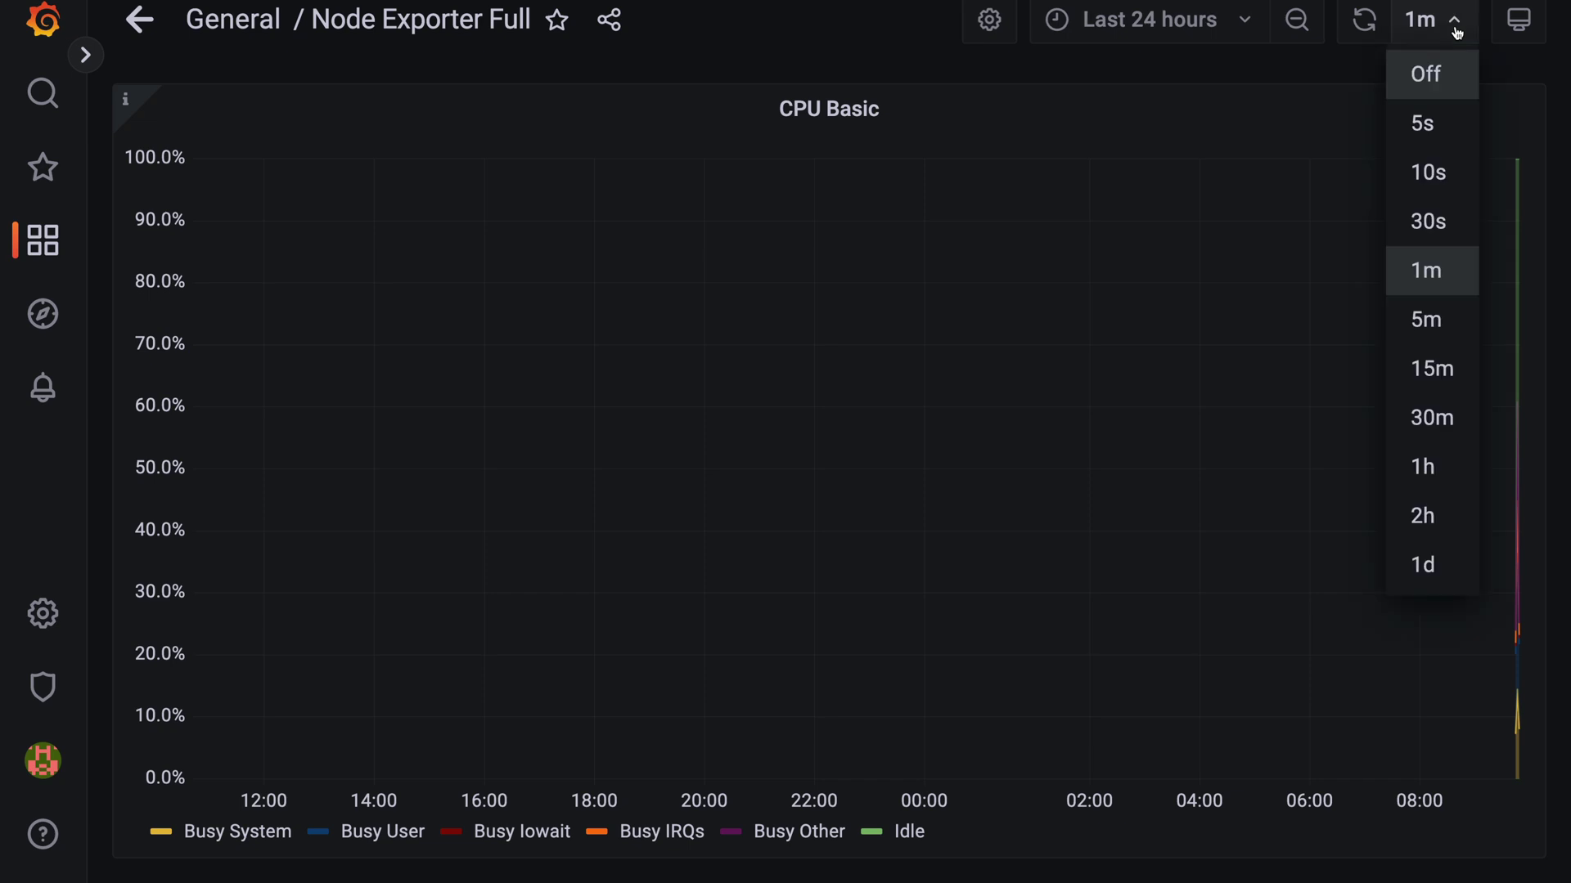
click(1433, 124)
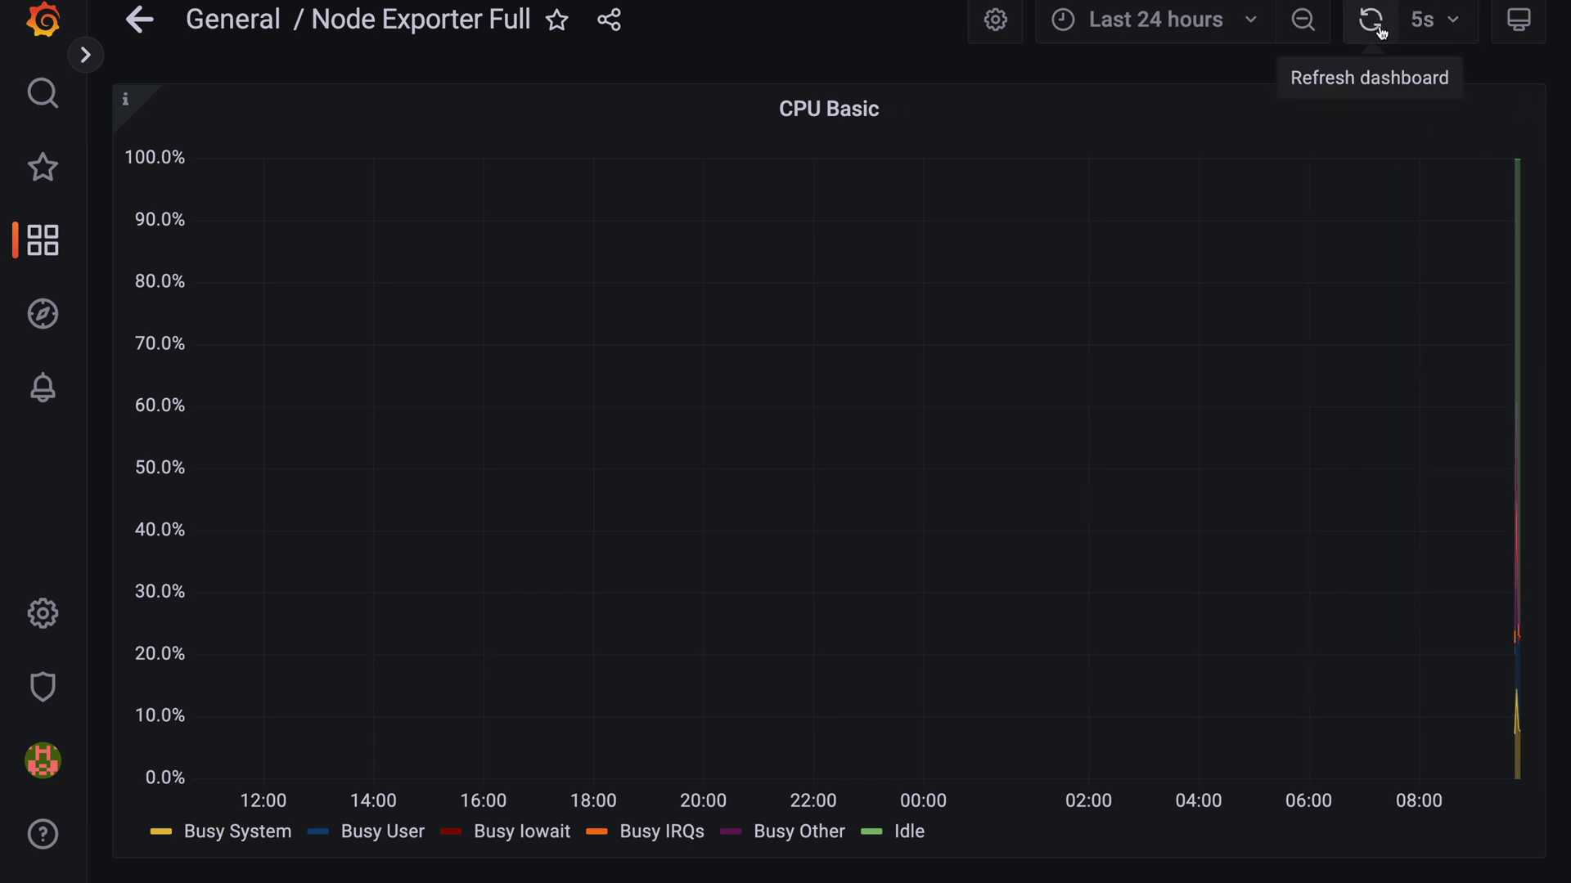
- Change the time range start to now-1h
click(1267, 30)
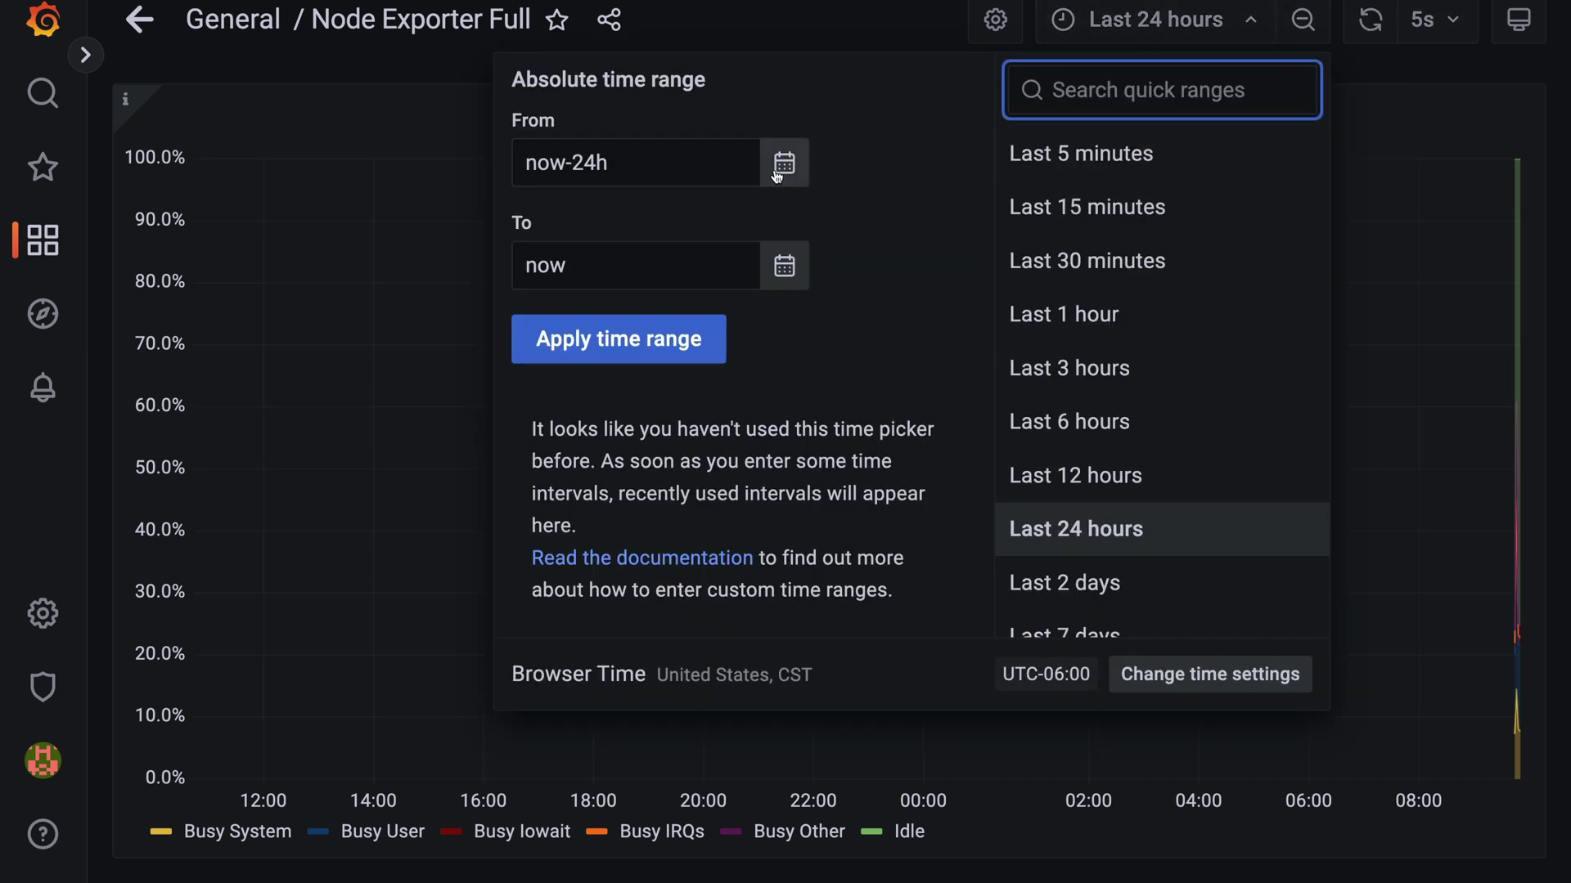
click(599, 166)
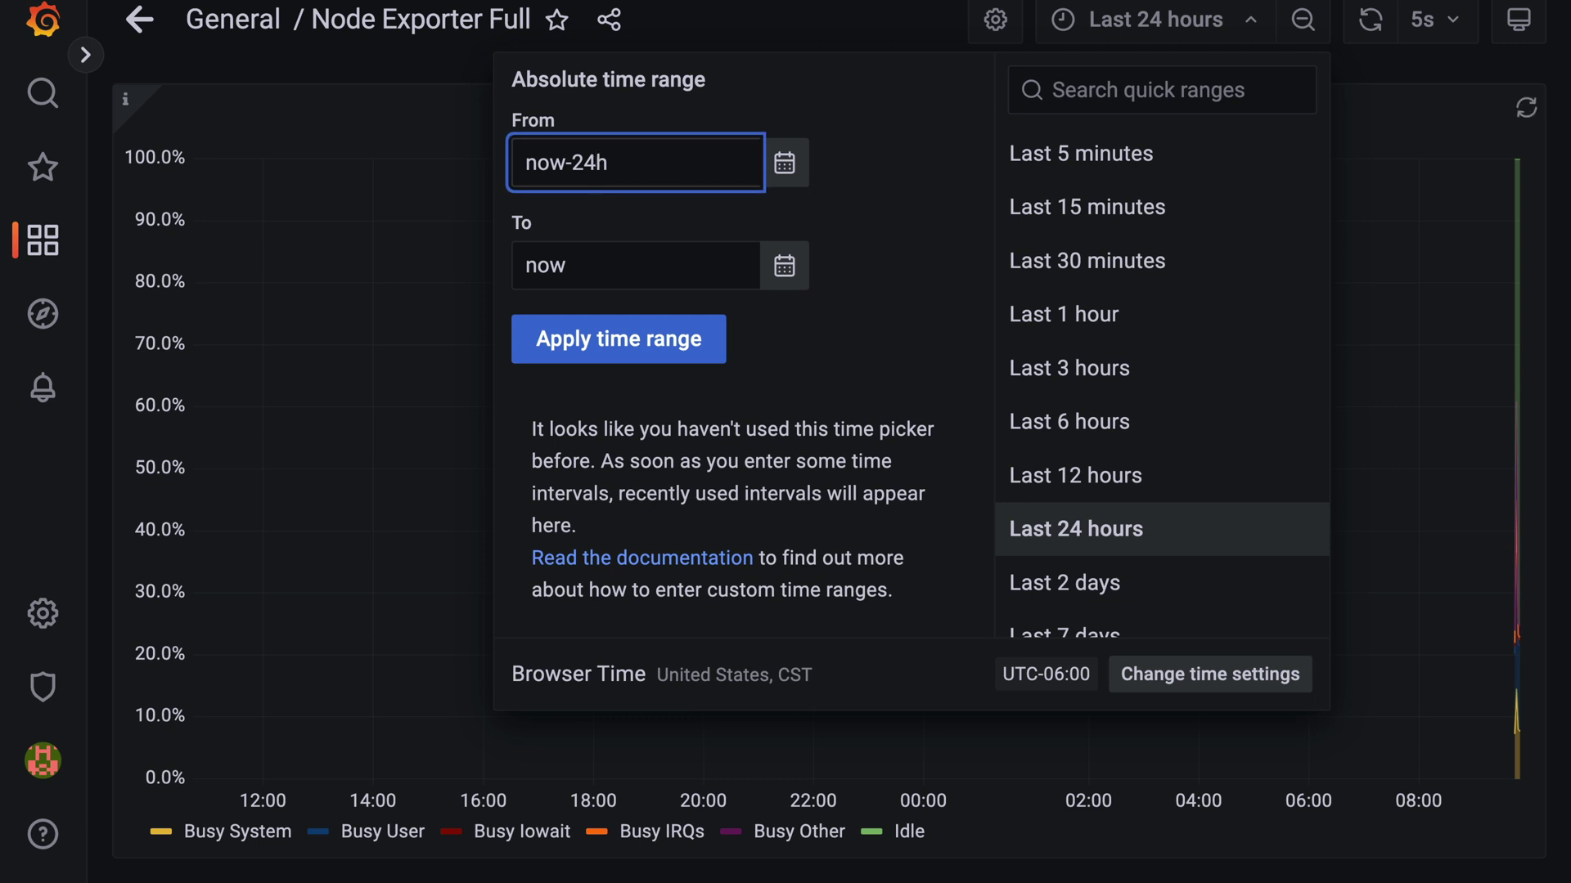
key(BackSpace)
key(BackSpace)
text(1)
click(619, 339)
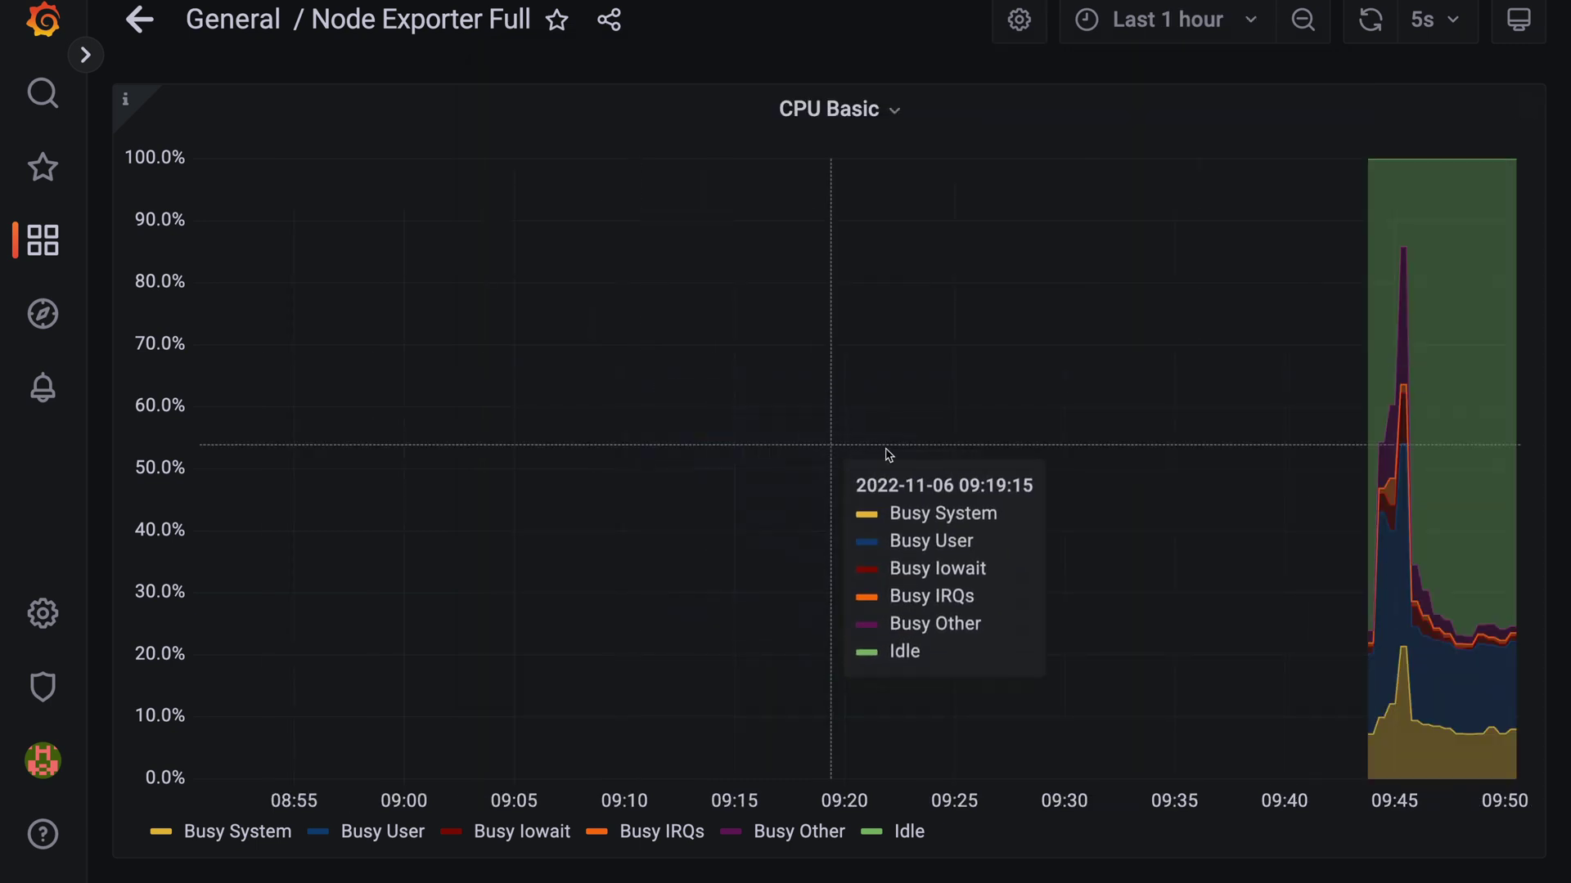